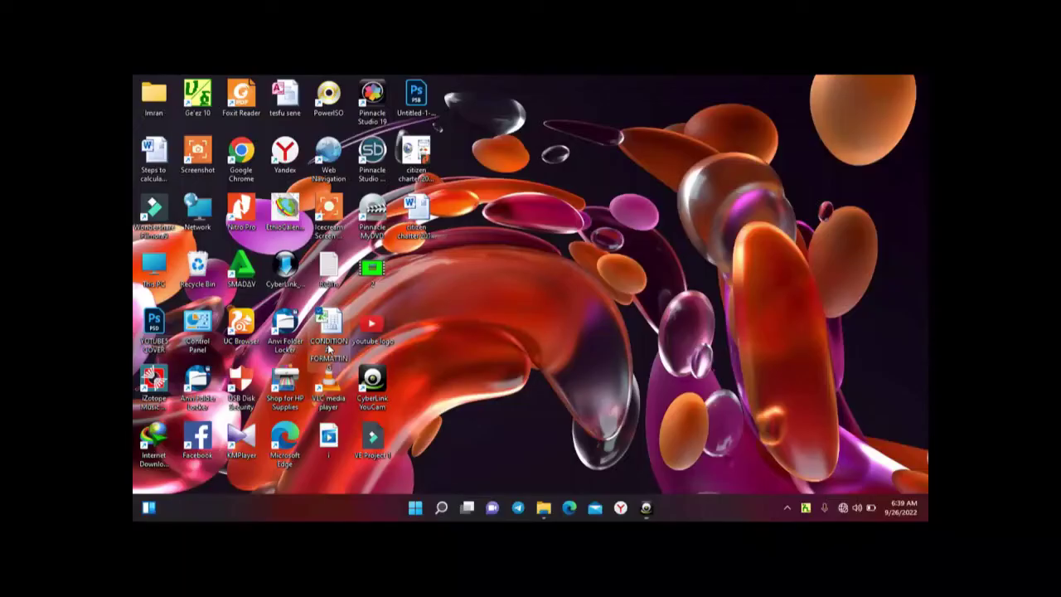
Open the CONDITIONAL FORMATTING workbook with its GOOD/BAD-labelled numbers in C5:D12
double_click(328, 349)
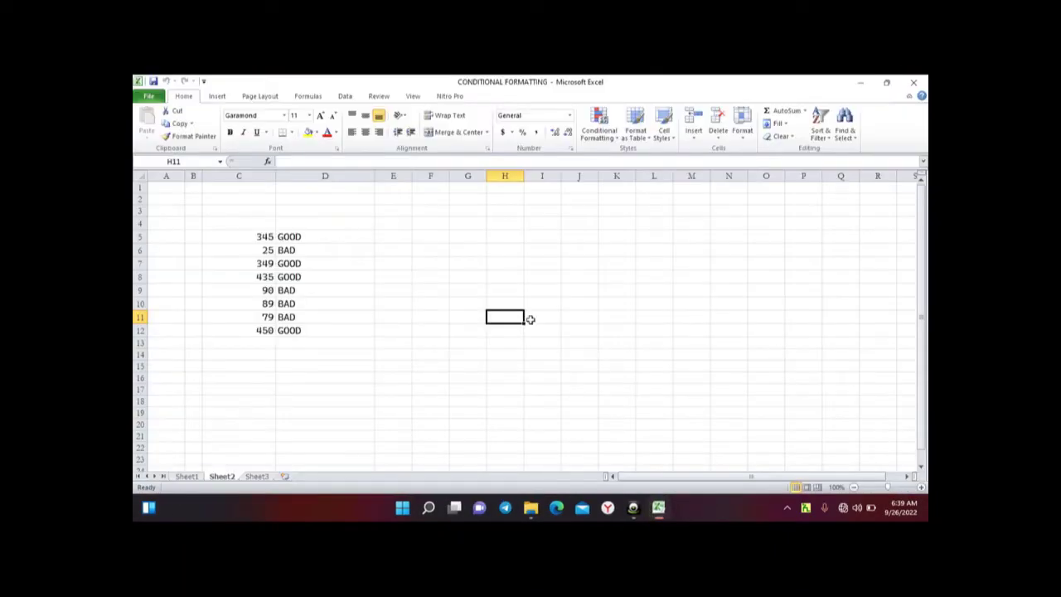
On Sheet1, clear the old results 38 and 1 from K43:L45
click(186, 478)
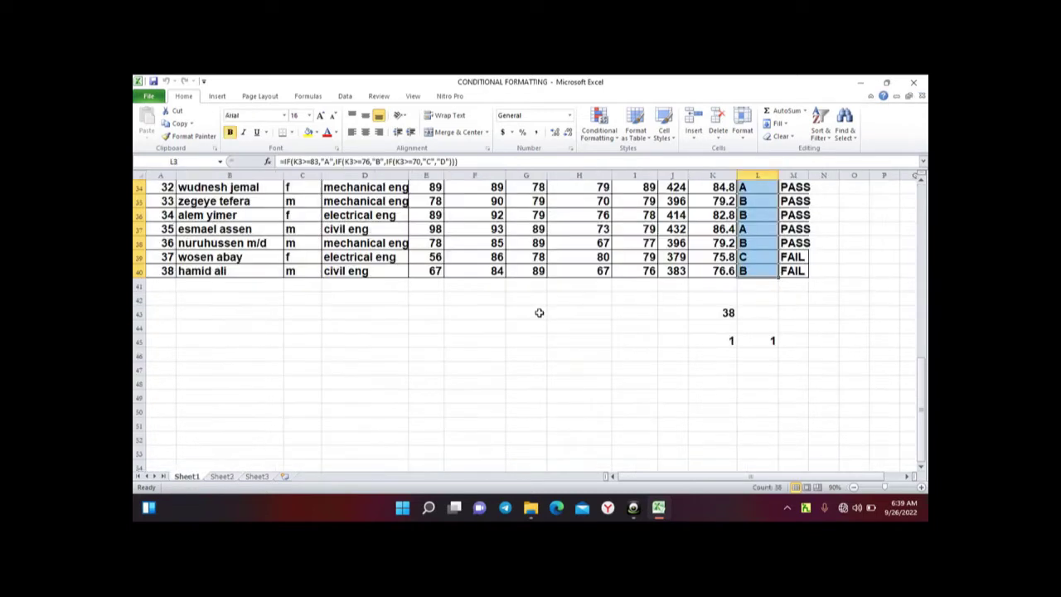
scroll(631, 346, up, 2)
drag(727, 396, 765, 436)
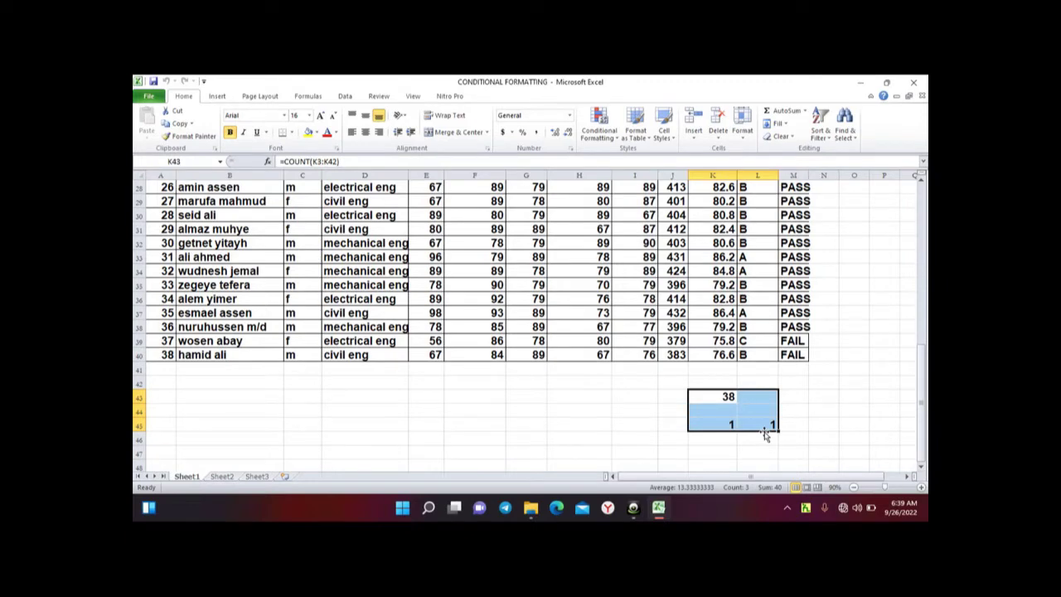
key(Delete)
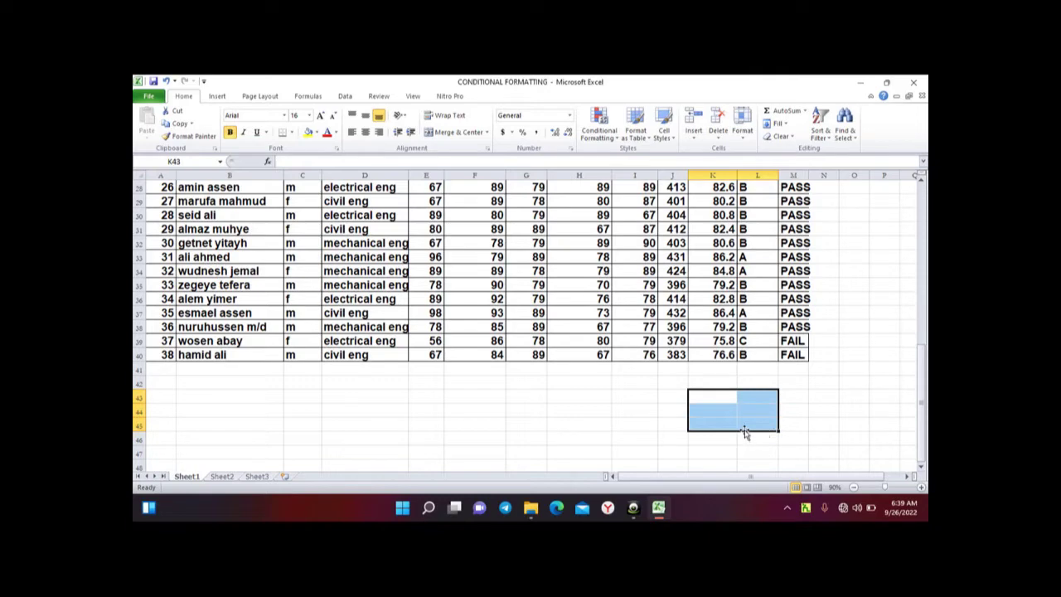
click(825, 411)
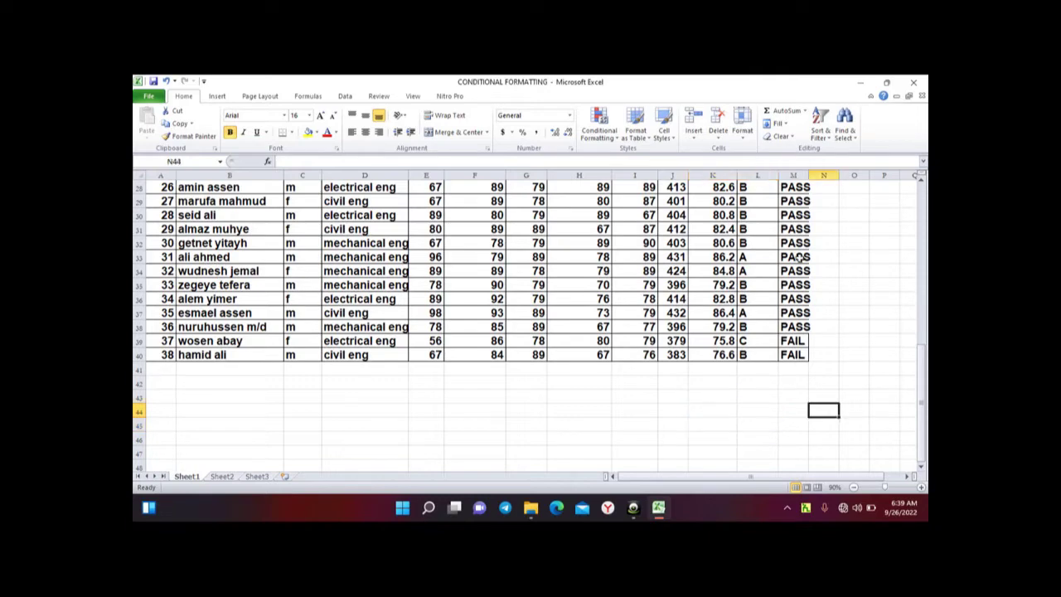
Review the grade formulas in column L from L3 down to the end of the table
scroll(798, 248, up, 6)
scroll(797, 236, up, 1)
scroll(797, 236, up, 2)
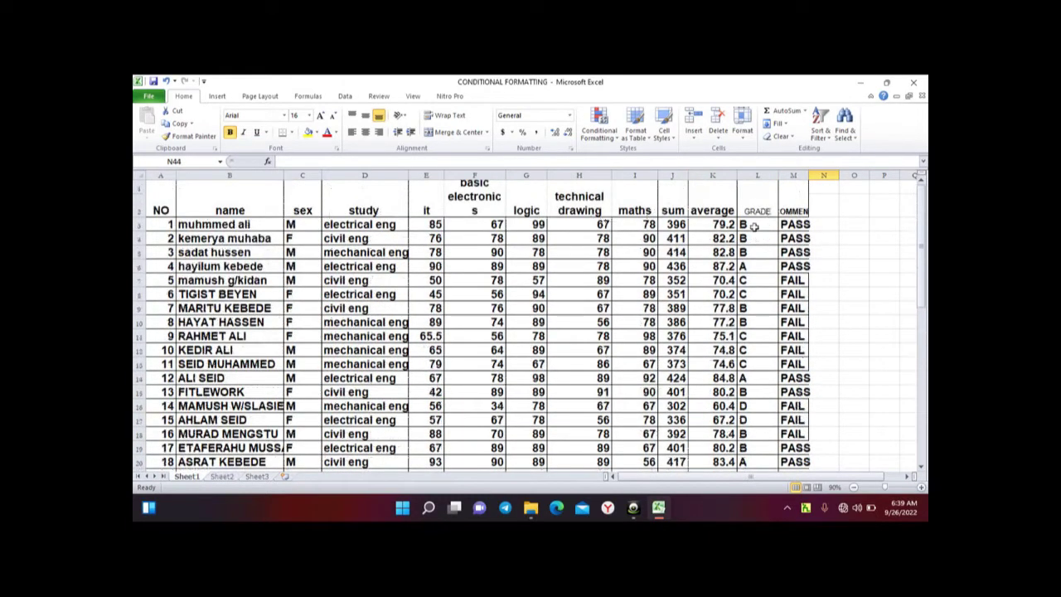
click(753, 225)
mouse_move(753, 225)
mouse_down()
mouse_move(742, 483)
mouse_move(759, 438)
mouse_up()
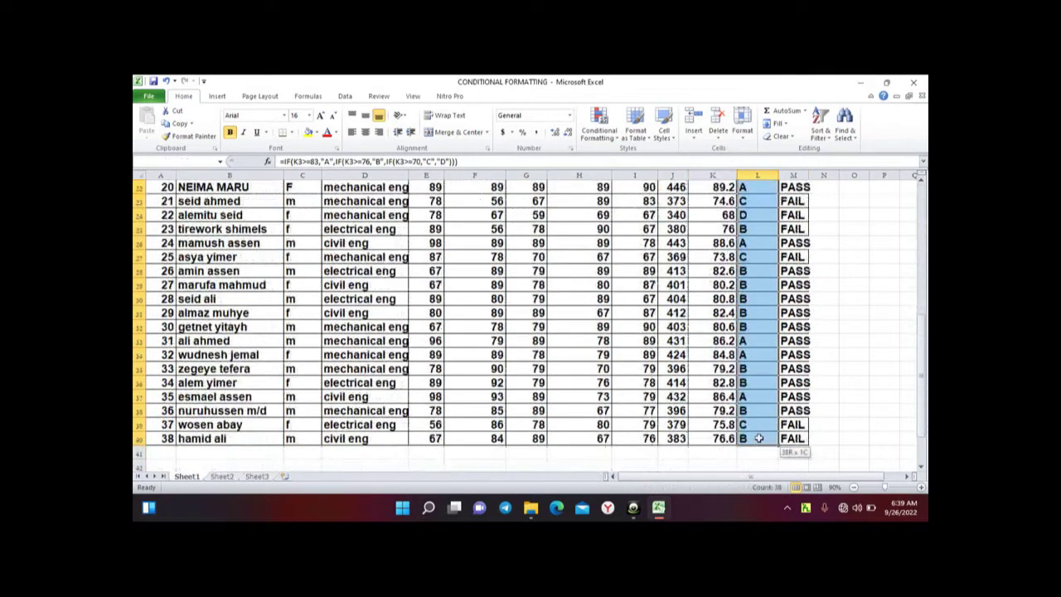
click(881, 426)
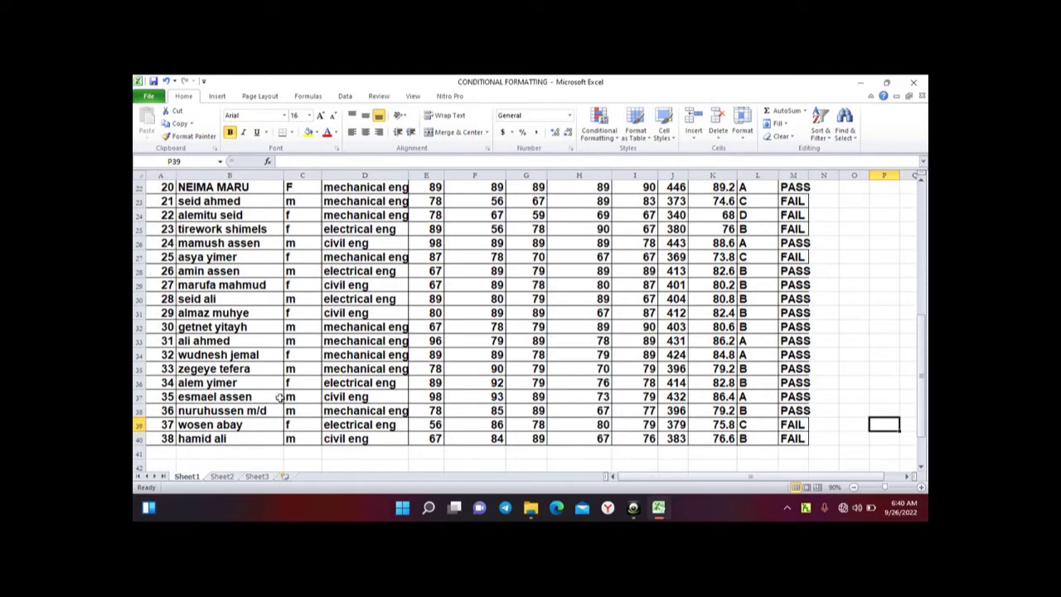
scroll(285, 383, up, 4)
scroll(285, 383, up, 3)
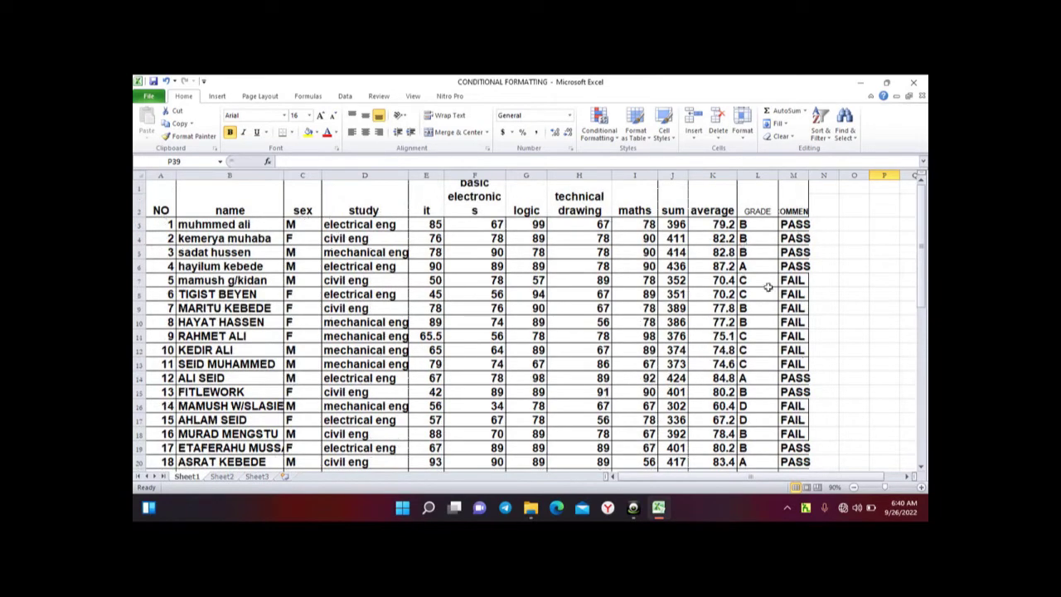
scroll(772, 311, down, 4)
scroll(767, 415, down, 6)
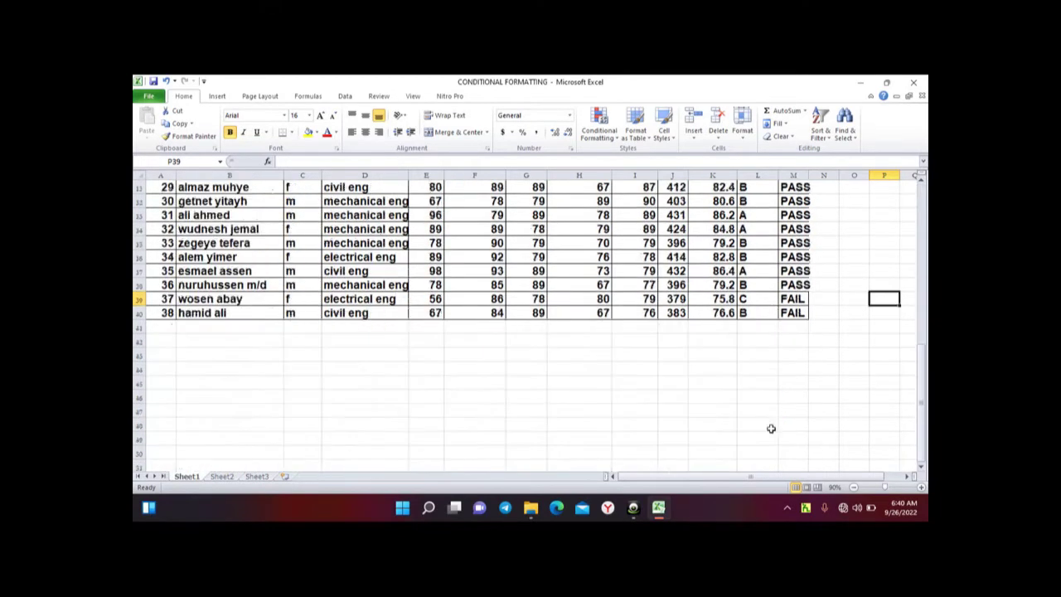
Label K41 '#A' and start a counif formula over l3:l40 in L41
click(716, 328)
text(#)
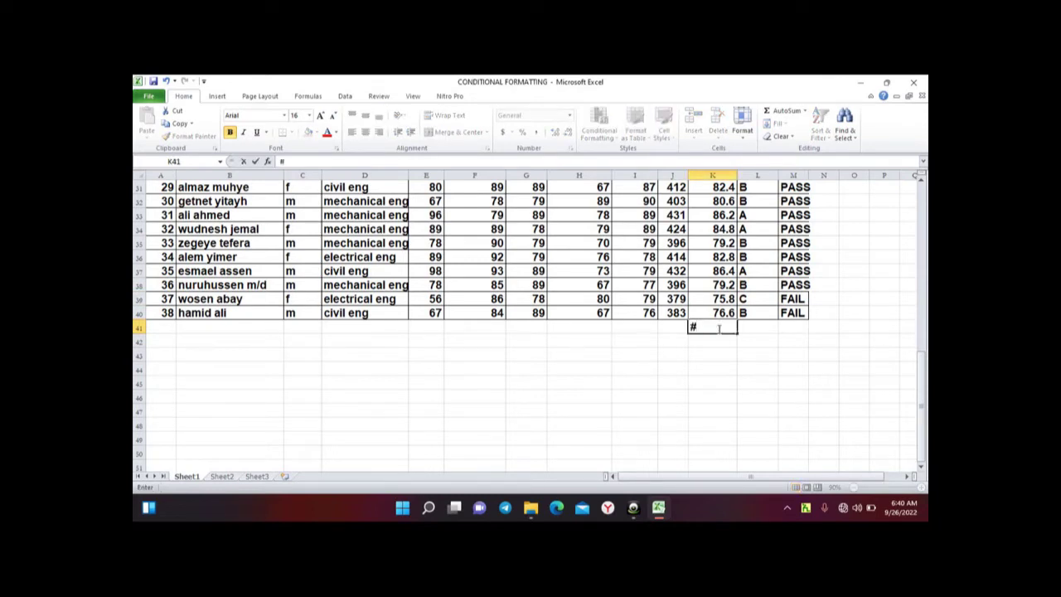
text(A)
click(756, 329)
text(c)
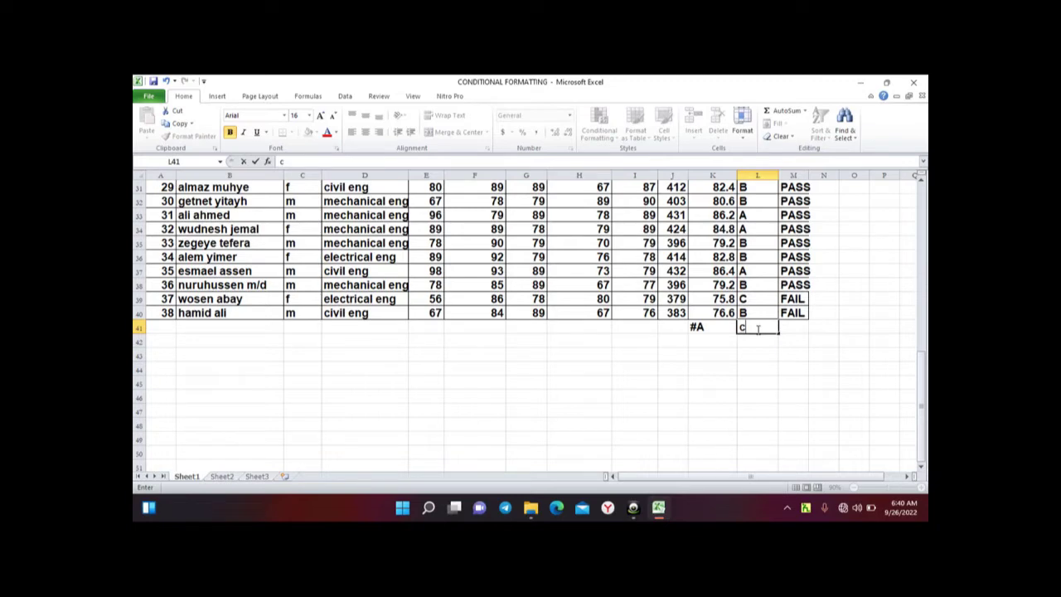
key(BackSpace)
text(=co)
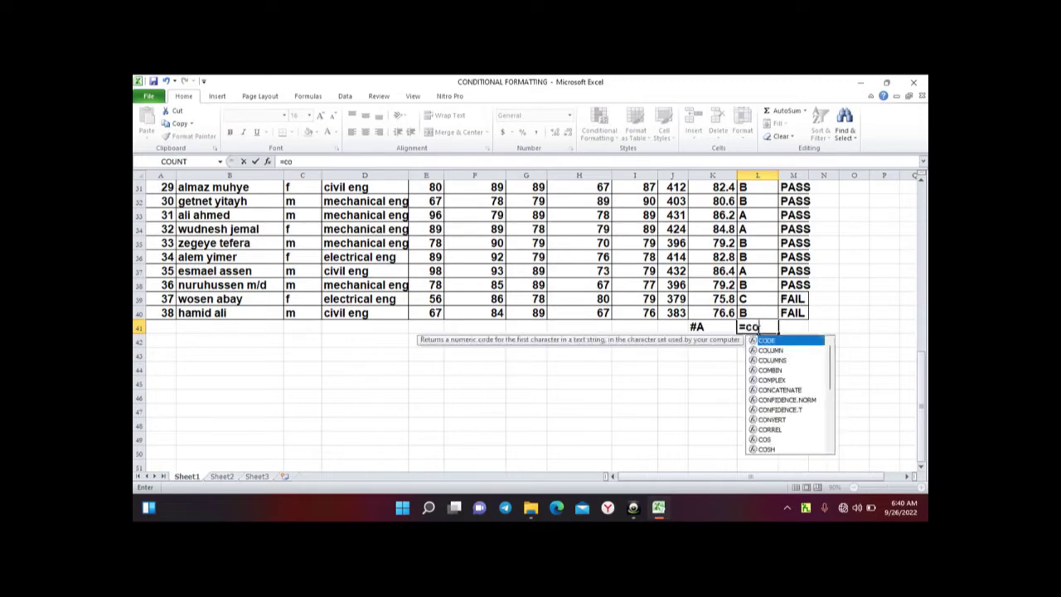
text(unif)
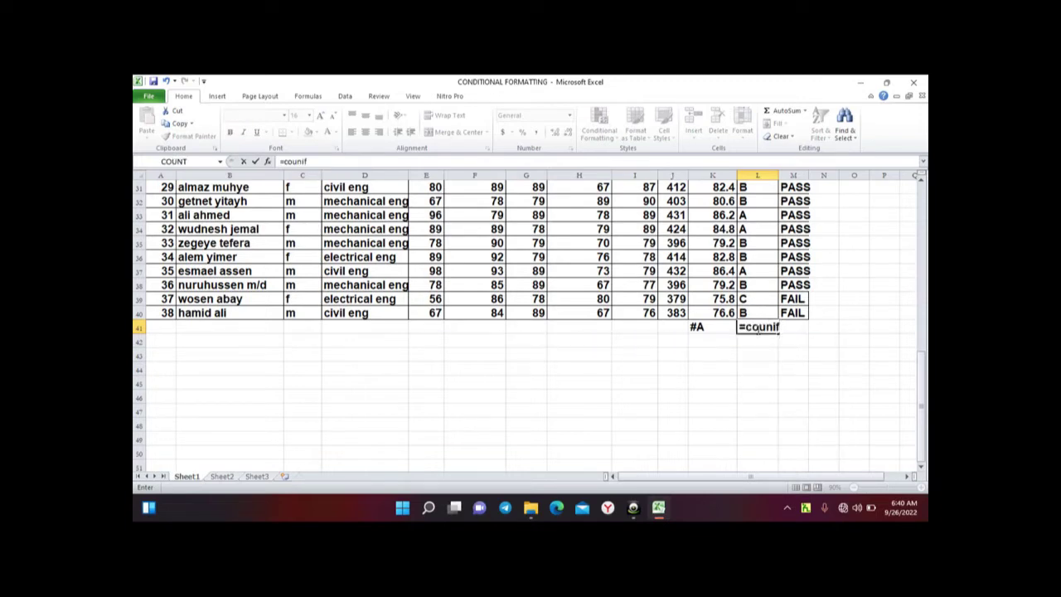
text(()
text(l)
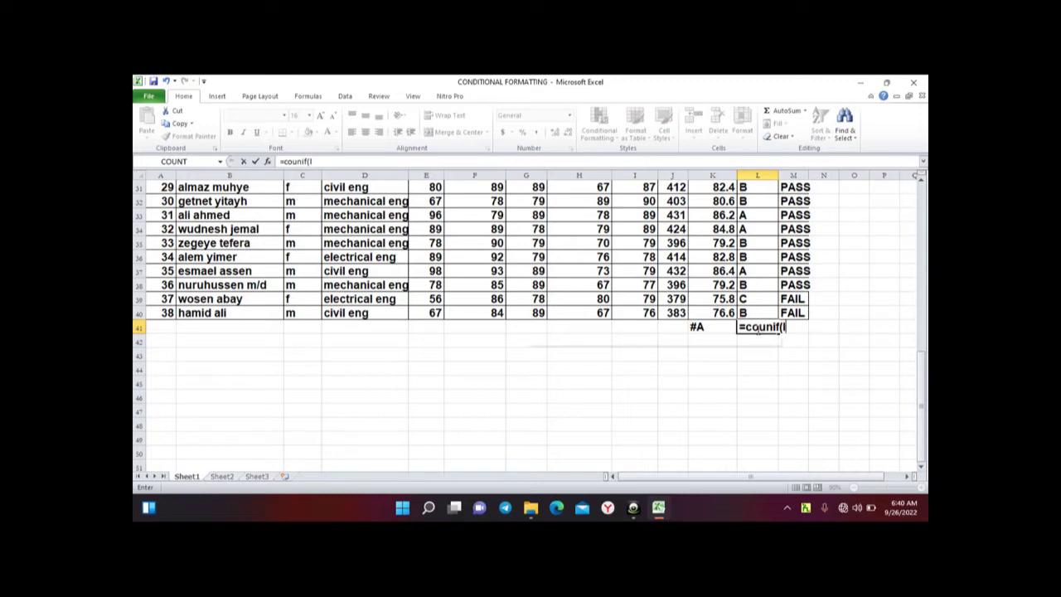
text(3:)
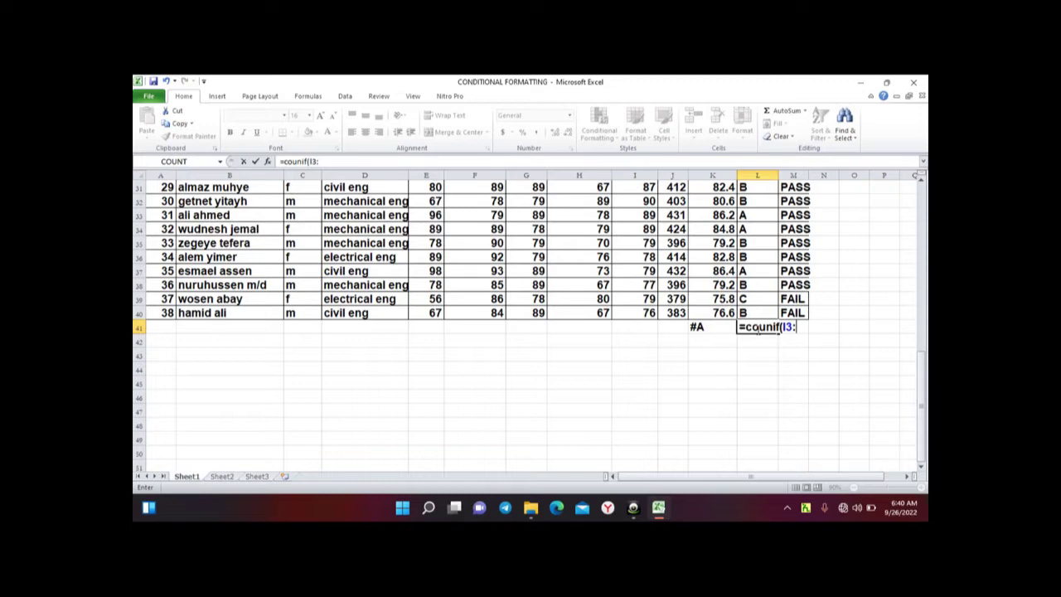
text(l40)
Confirm the grades span L3:L40 and complete L41 as =counif(l3:l40,"A")
scroll(651, 278, up, 4)
scroll(659, 264, up, 4)
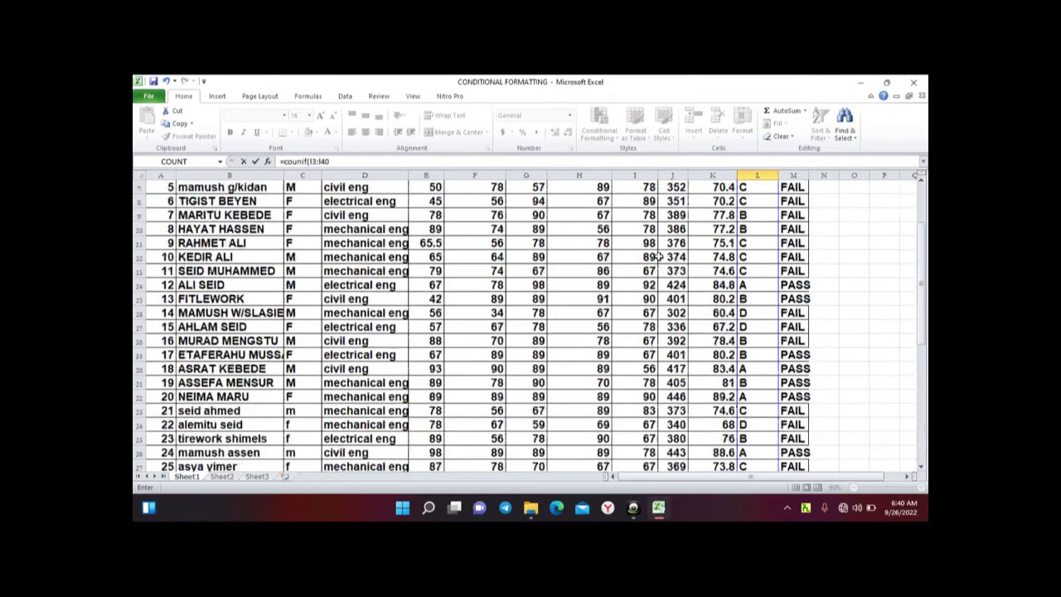
scroll(667, 249, up, 2)
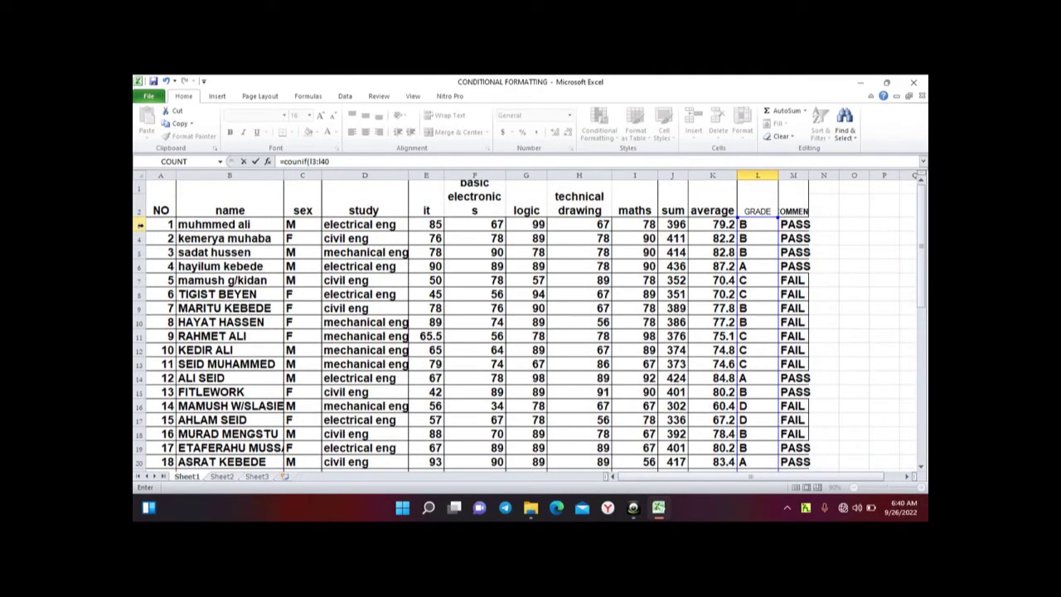
click(139, 224)
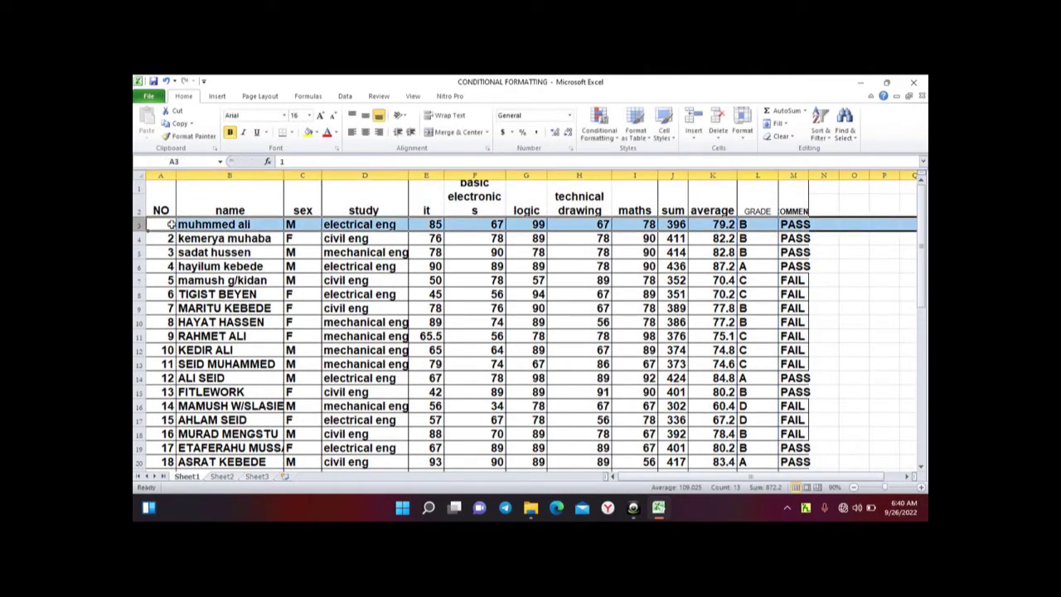
click(756, 226)
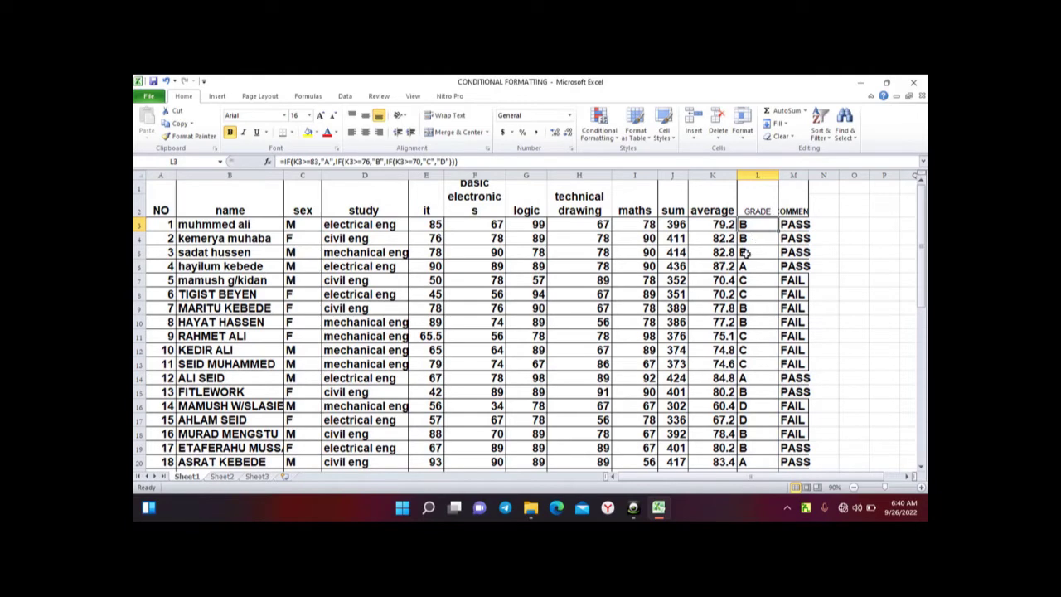
scroll(746, 240, down, 4)
scroll(713, 244, down, 4)
scroll(675, 249, down, 4)
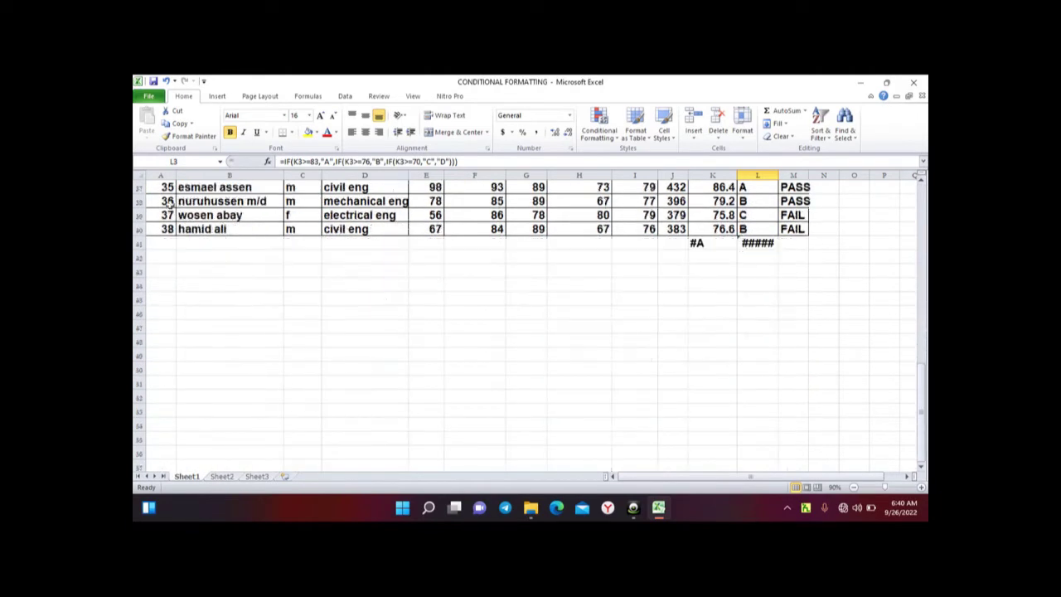
click(752, 232)
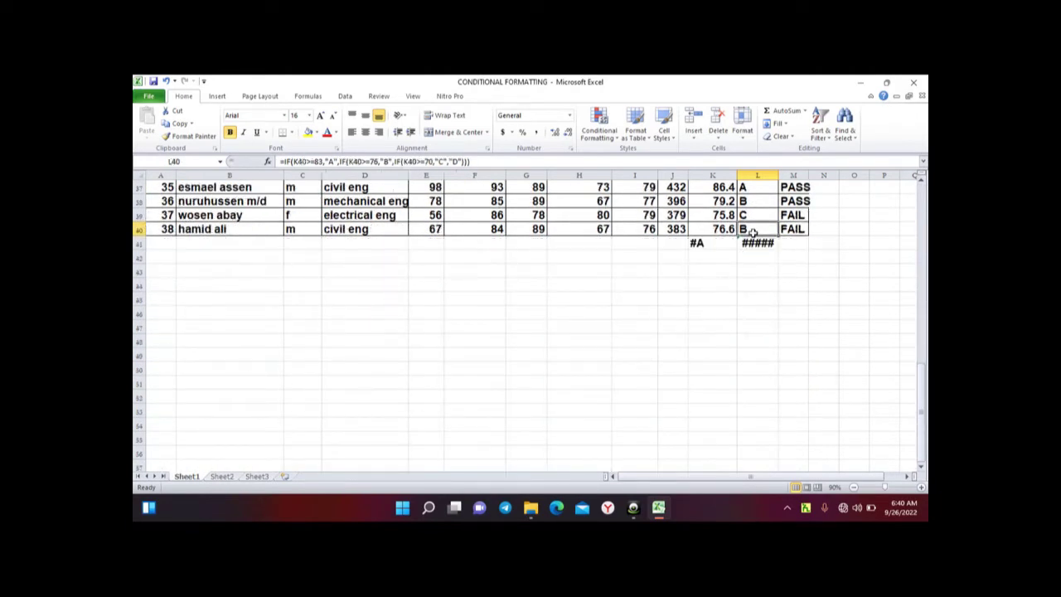
click(755, 242)
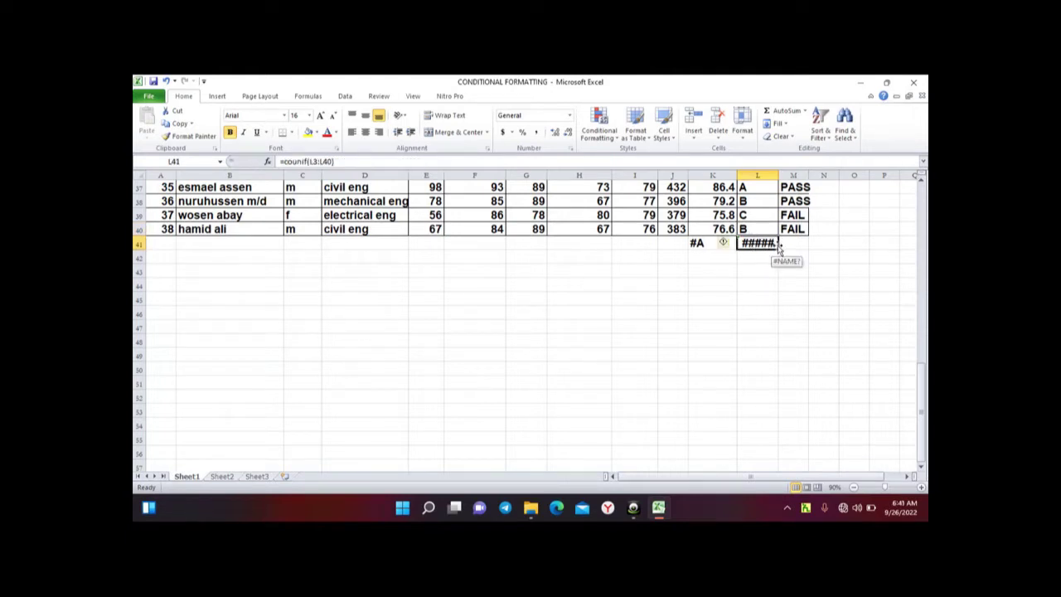
click(339, 161)
key(BackSpace)
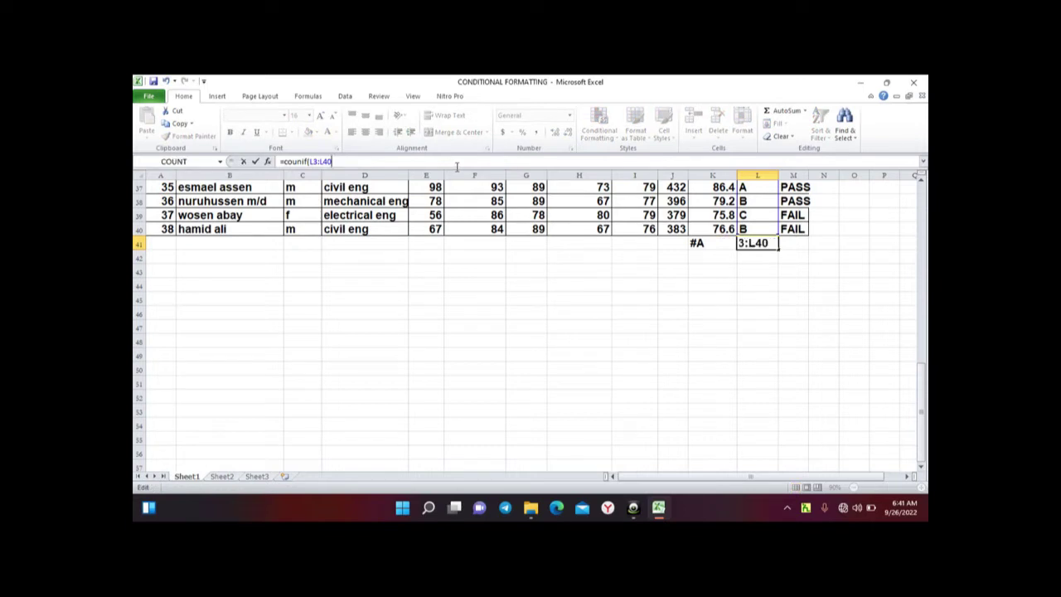
click(776, 243)
text(,)
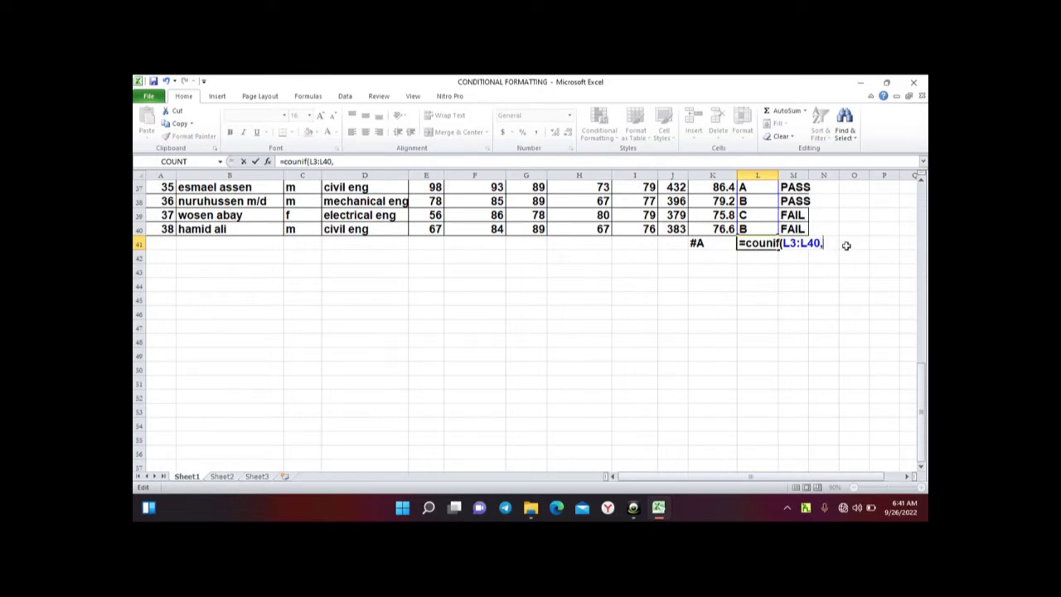
text(")
text(A)
text(")
text())
key(Return)
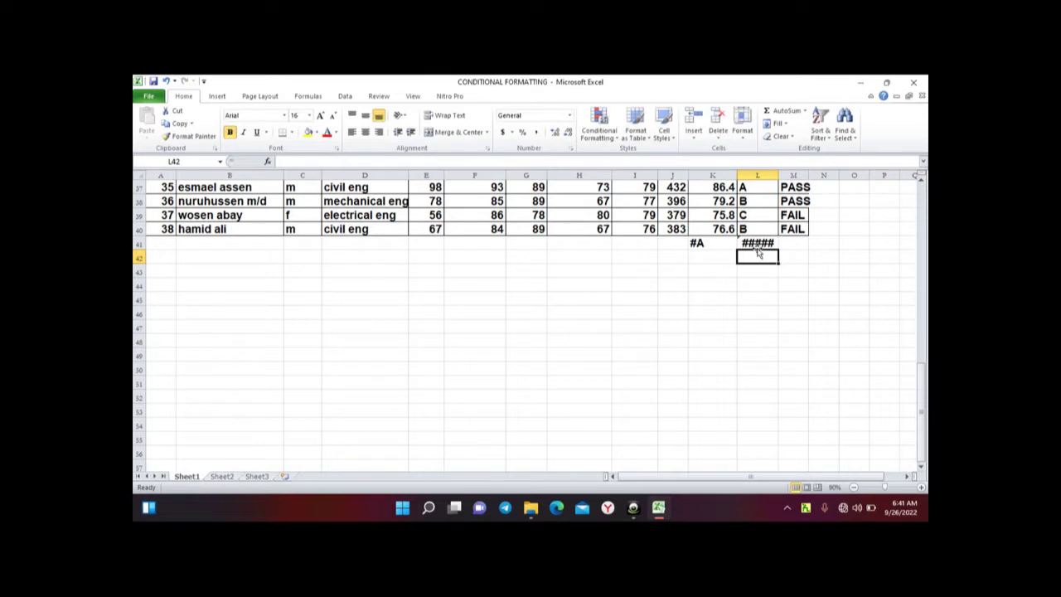
click(757, 242)
Replace L41's broken formula with =countif(I3:I40,"A"), which returns 8
key(BackSpace)
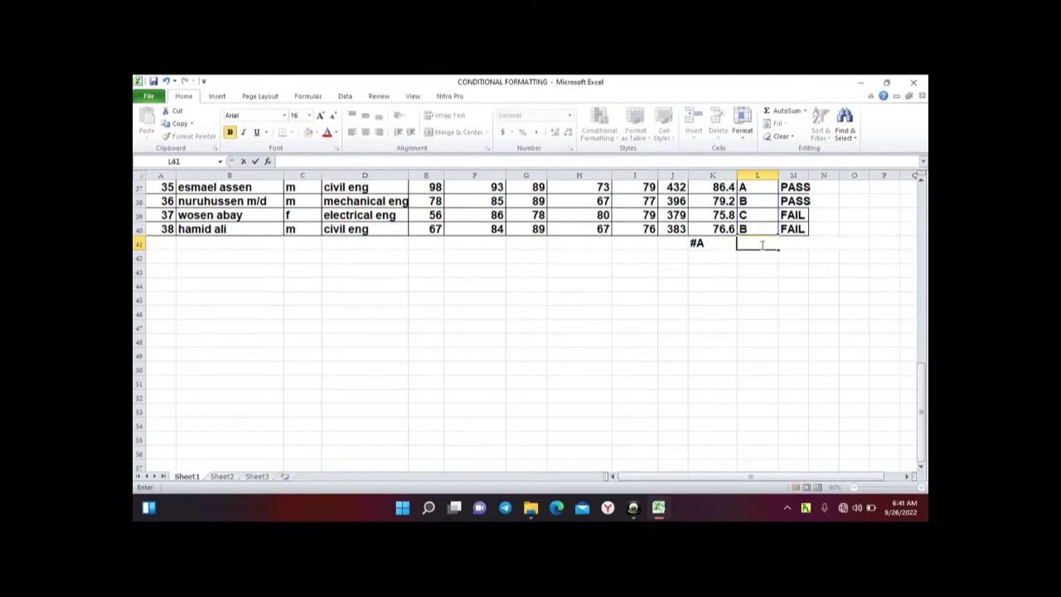
text(=c)
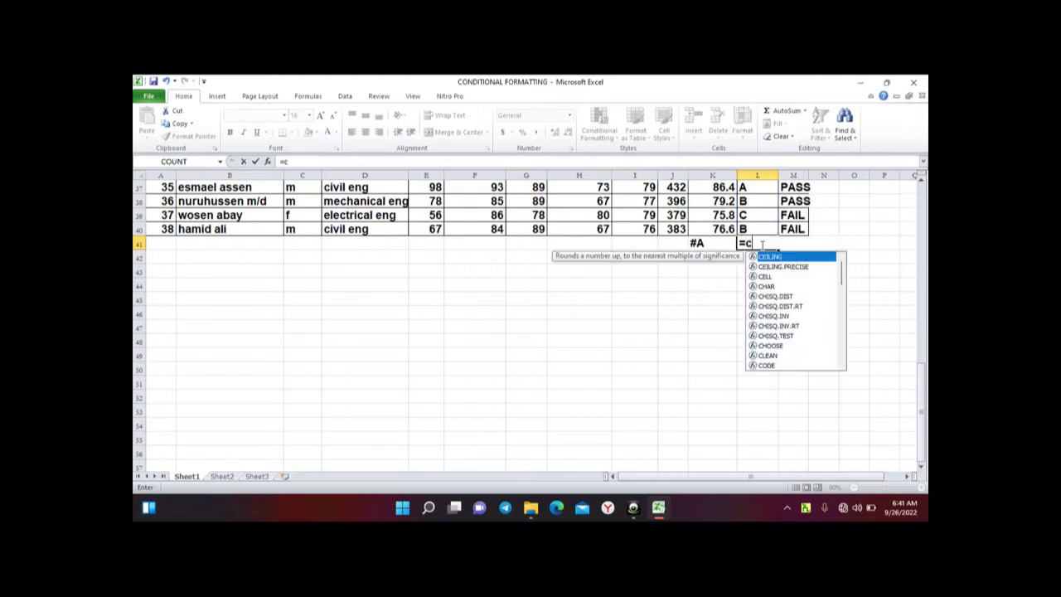
text(ount)
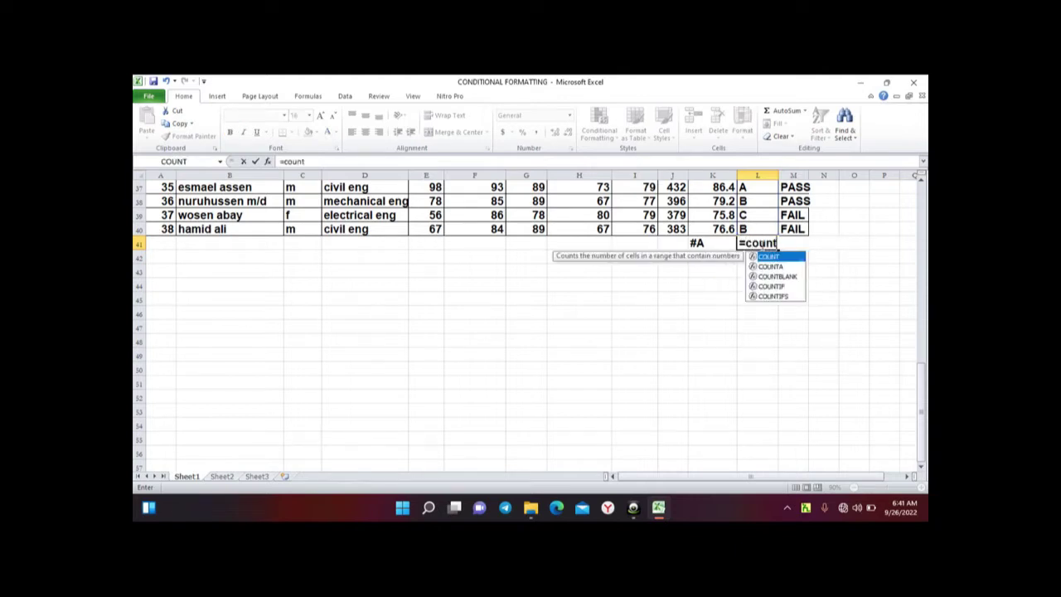
text(if)
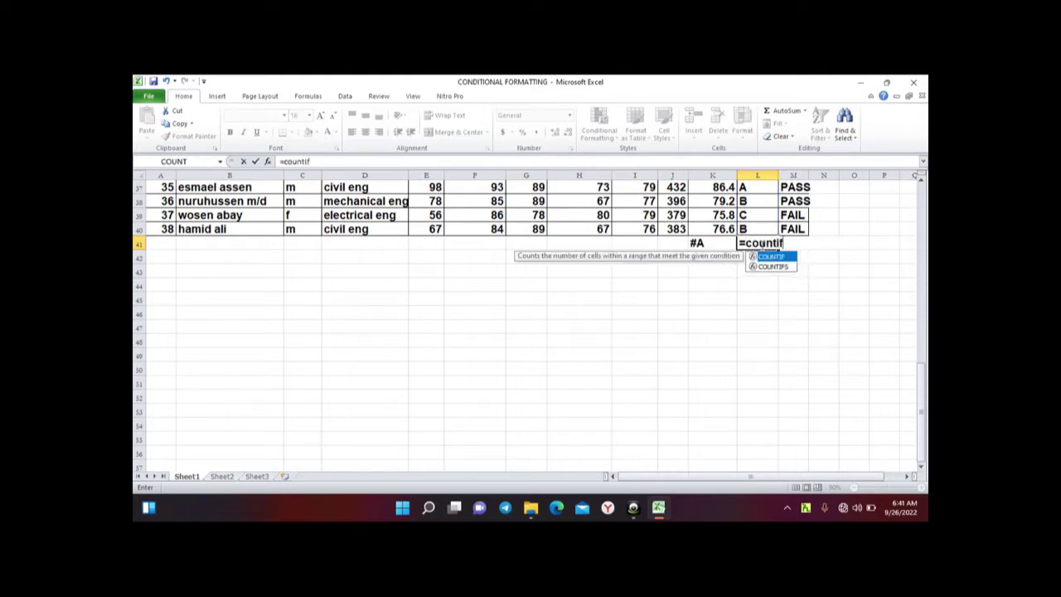
text(()
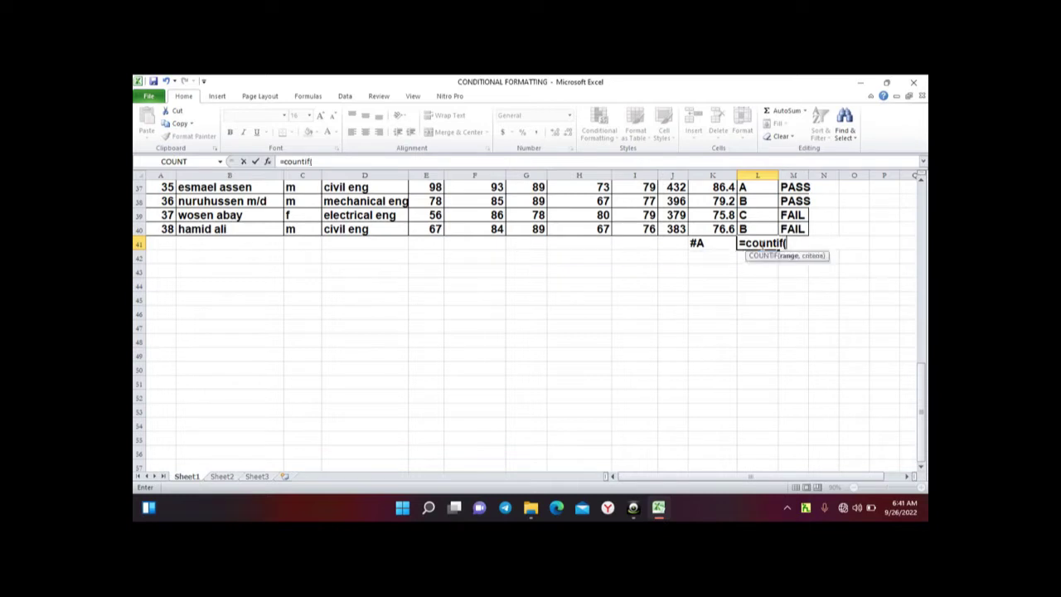
text(I3)
text(:I)
text(40)
text(,)
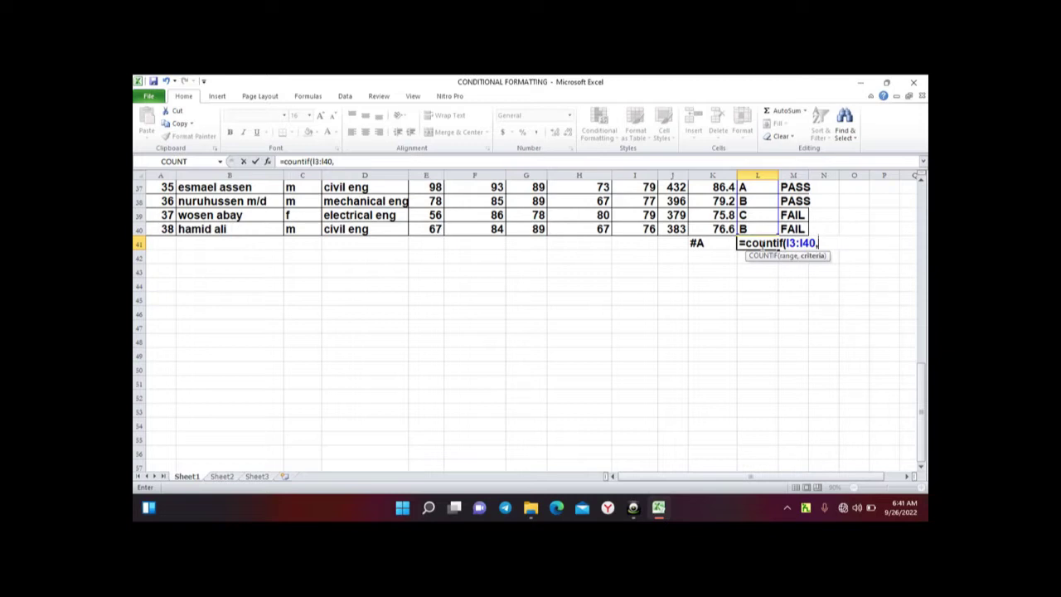
text(")
text(A)
text(")
text())
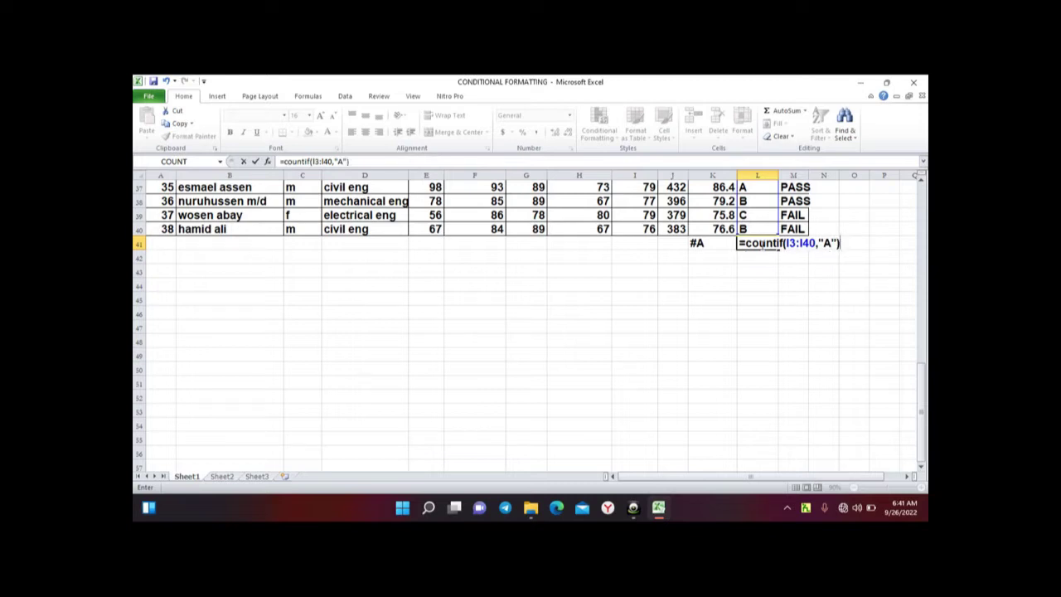
key(Return)
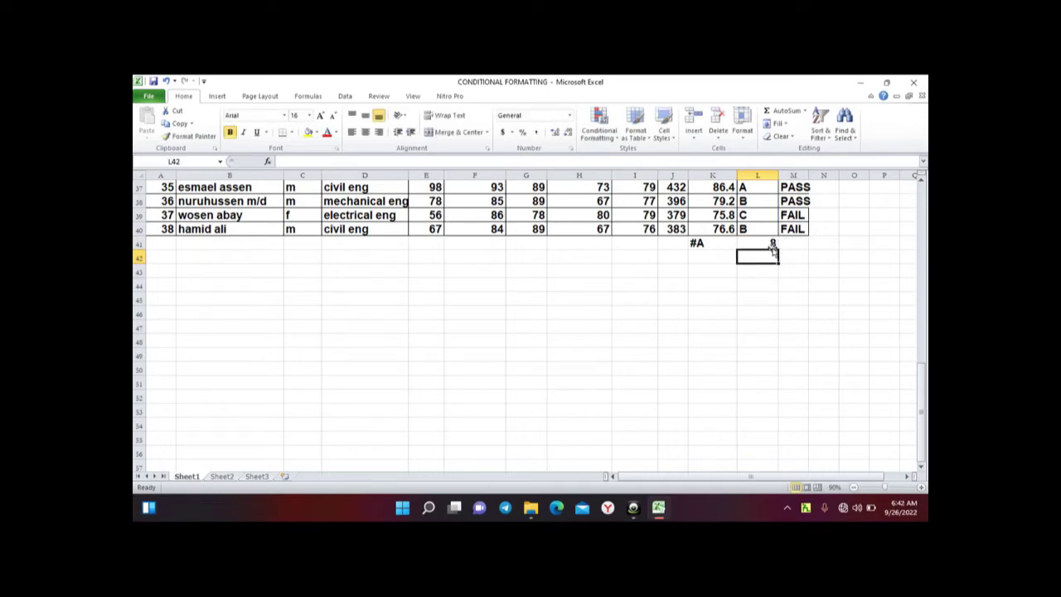
click(773, 246)
scroll(742, 262, up, 5)
scroll(742, 262, up, 4)
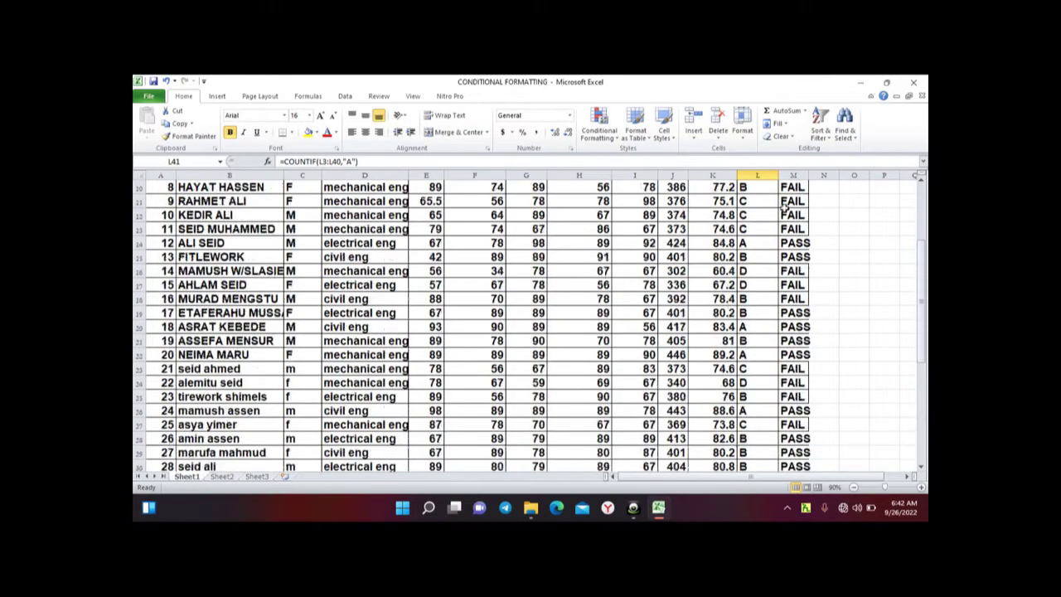
scroll(768, 230, up, 3)
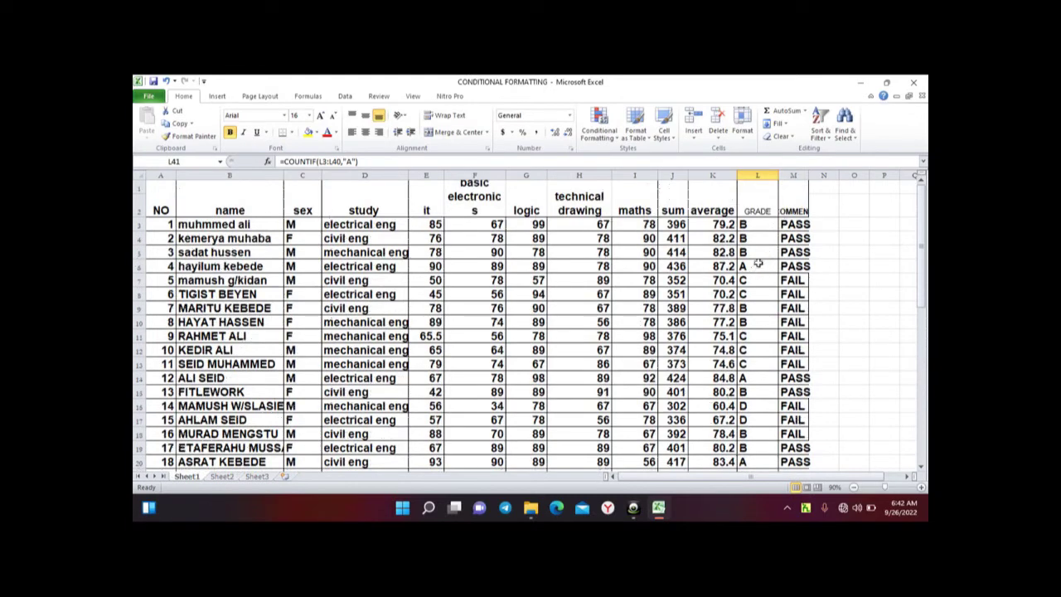
click(758, 266)
click(750, 377)
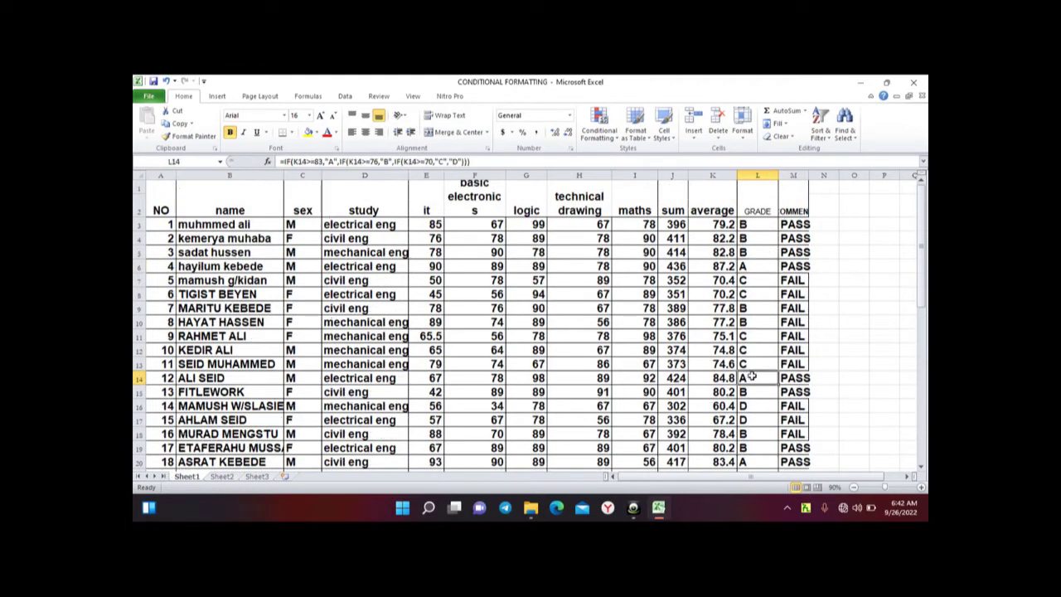
click(751, 461)
scroll(754, 439, down, 5)
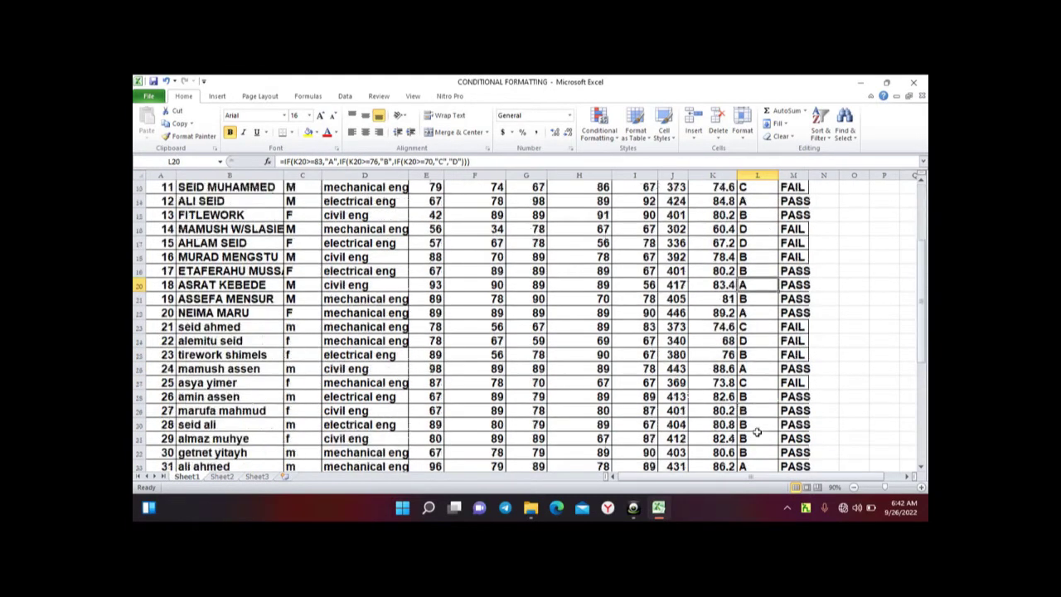
click(759, 313)
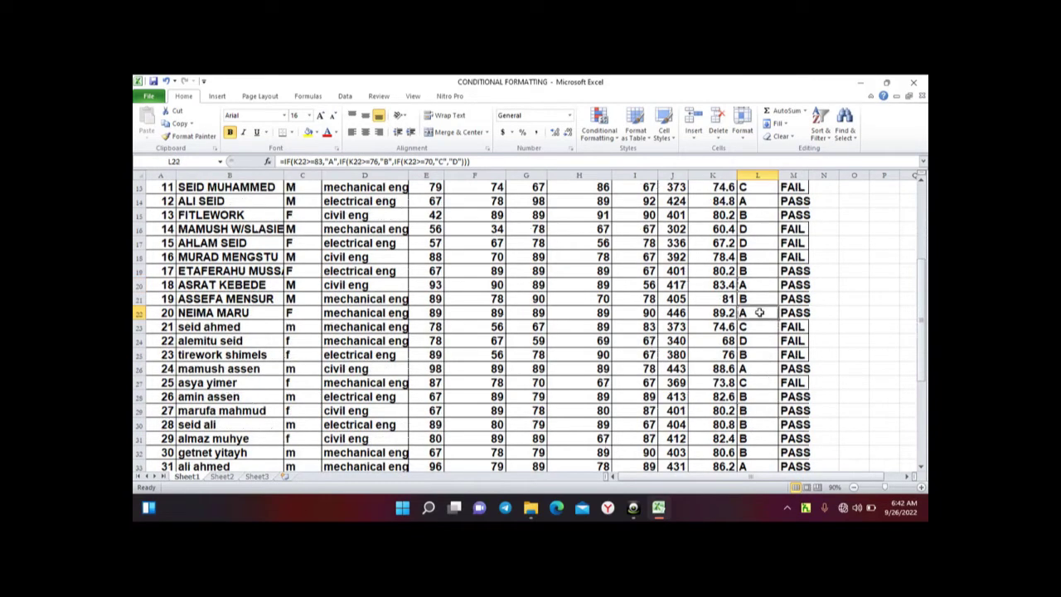
click(760, 368)
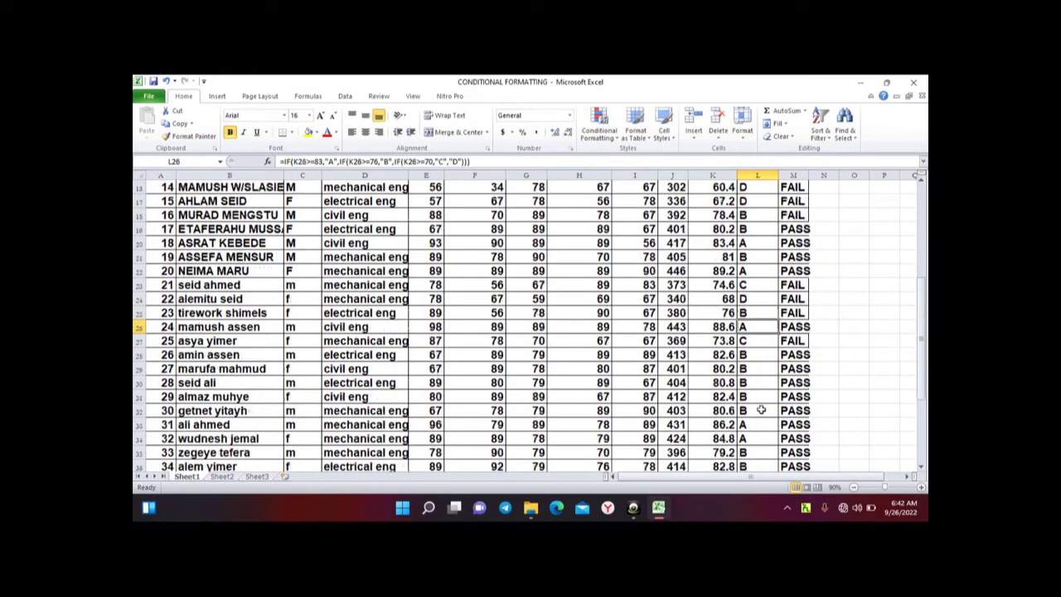
scroll(761, 406, down, 1)
click(769, 424)
click(758, 437)
scroll(755, 439, down, 2)
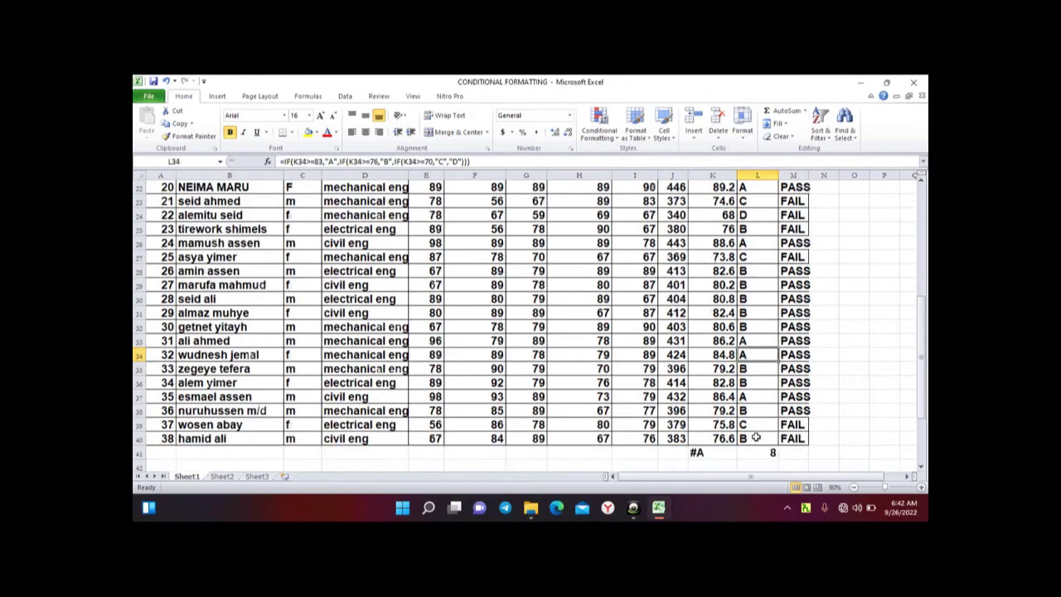
scroll(756, 434, down, 2)
Type the label #B into cell K42 beneath #A
click(759, 314)
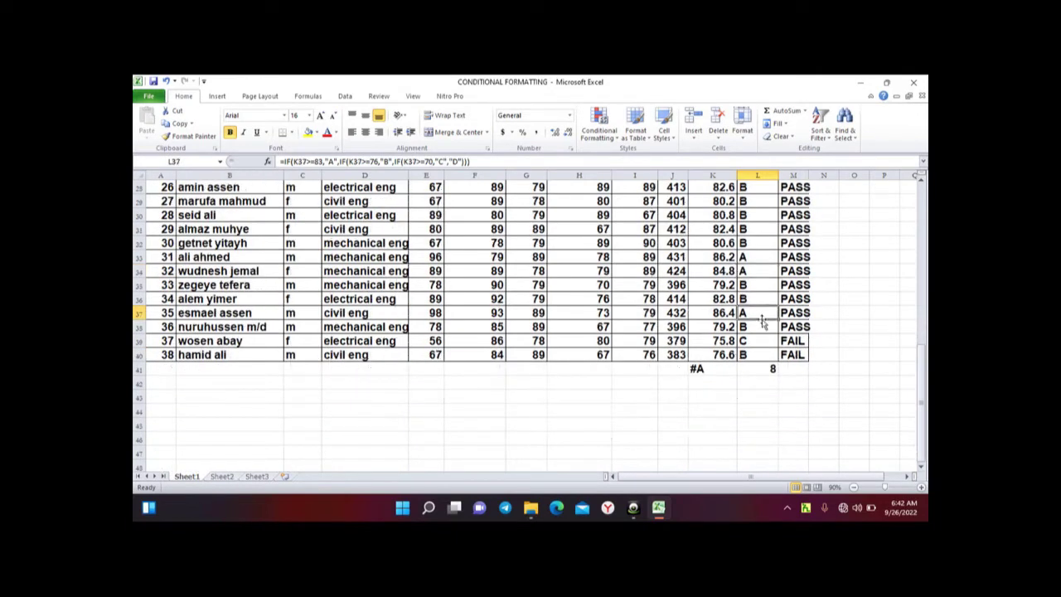
click(707, 382)
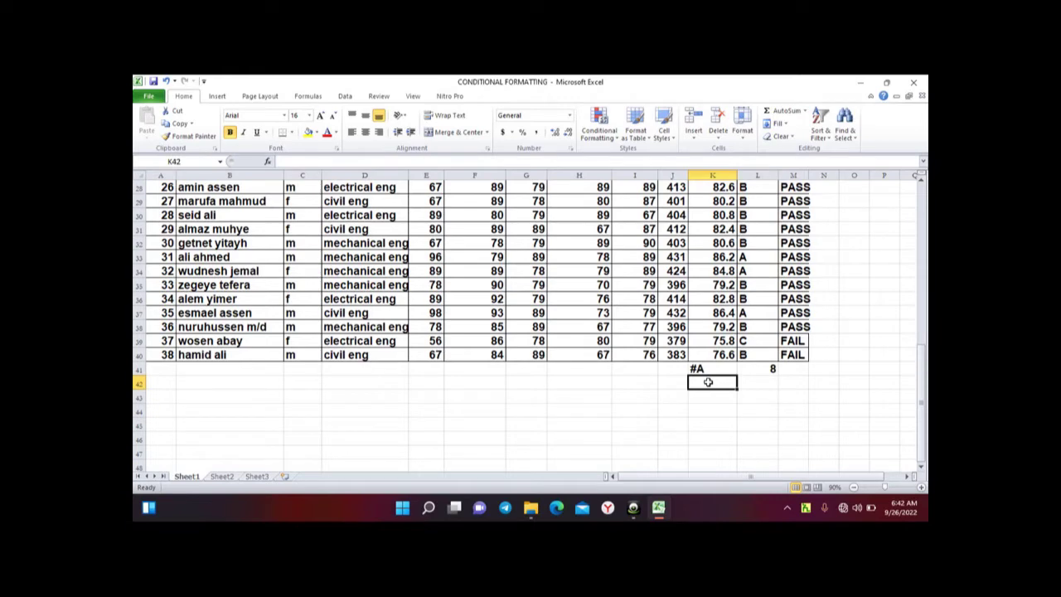
text(#)
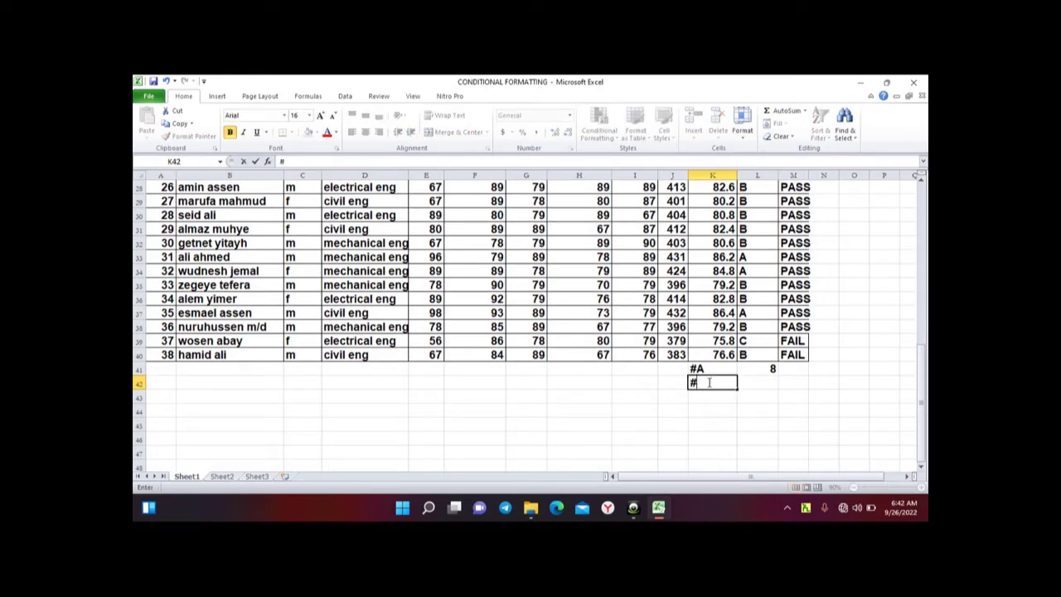
text(B)
Copy L41's A-count formula into L42, pasting formulas only
right_click(761, 370)
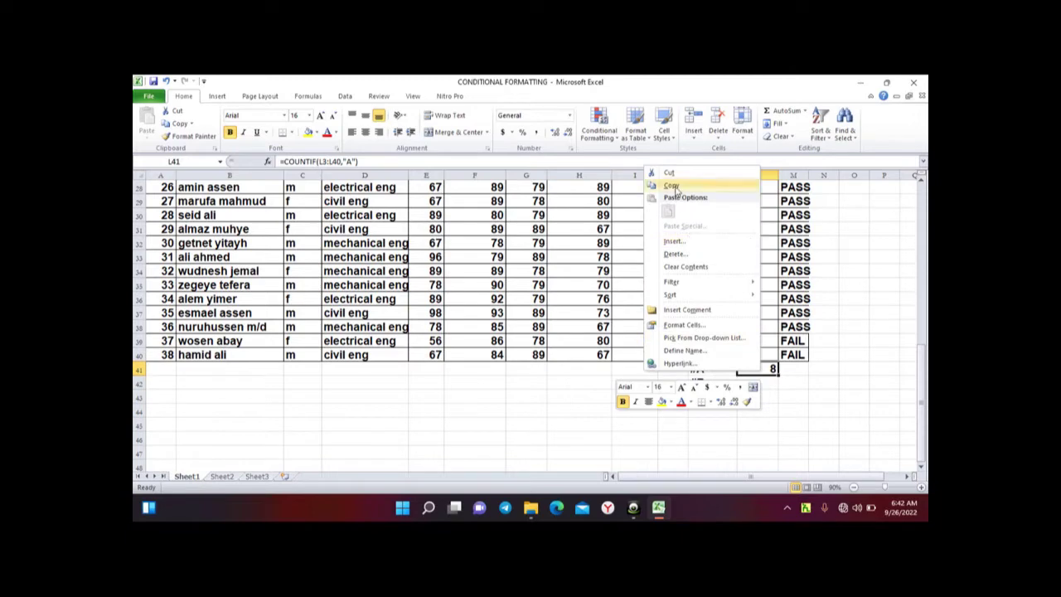
click(673, 186)
right_click(744, 384)
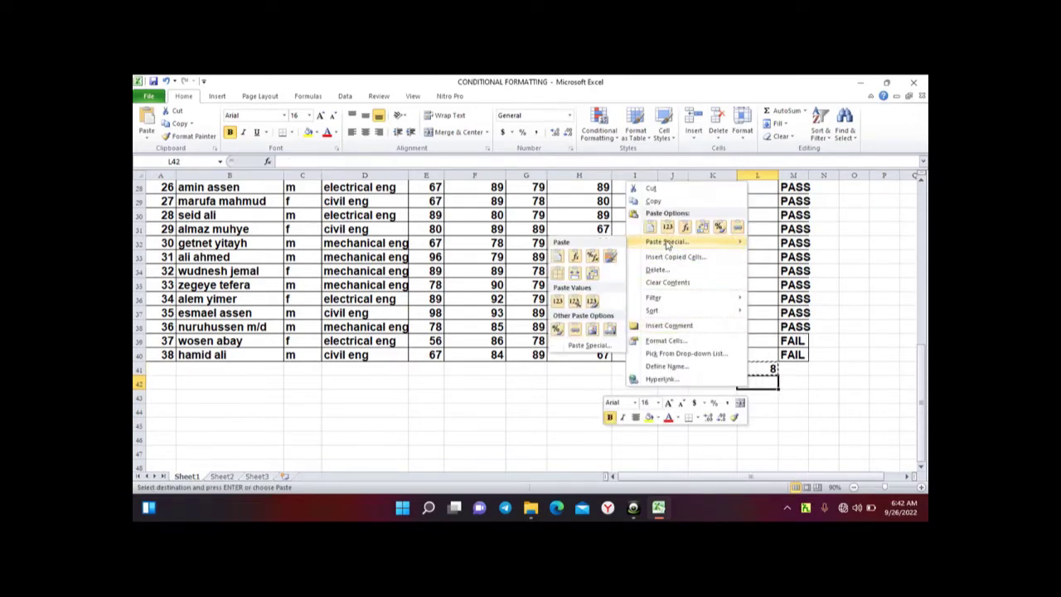
click(668, 242)
click(573, 186)
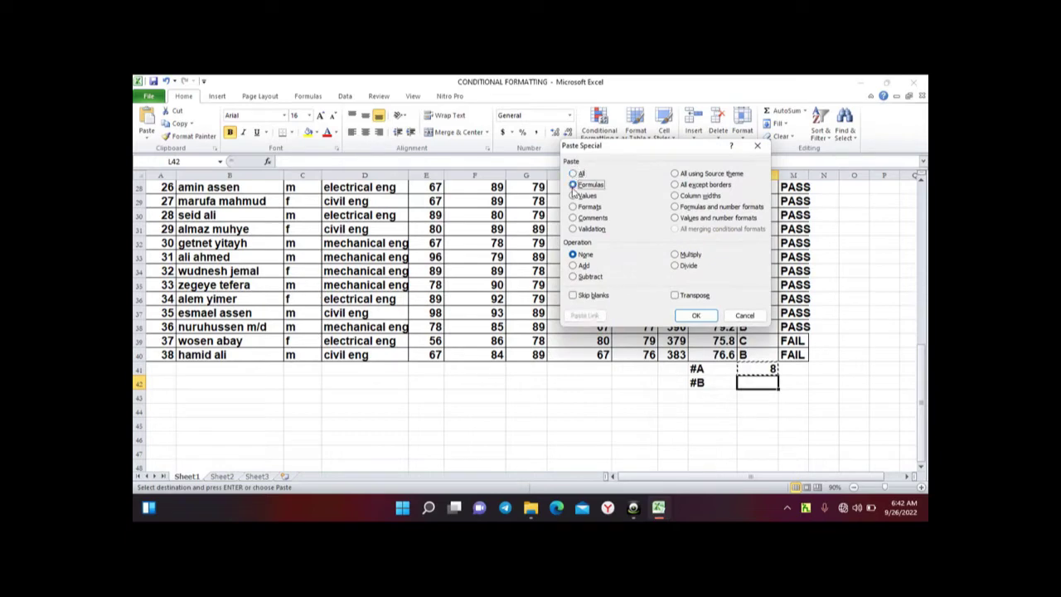
click(694, 316)
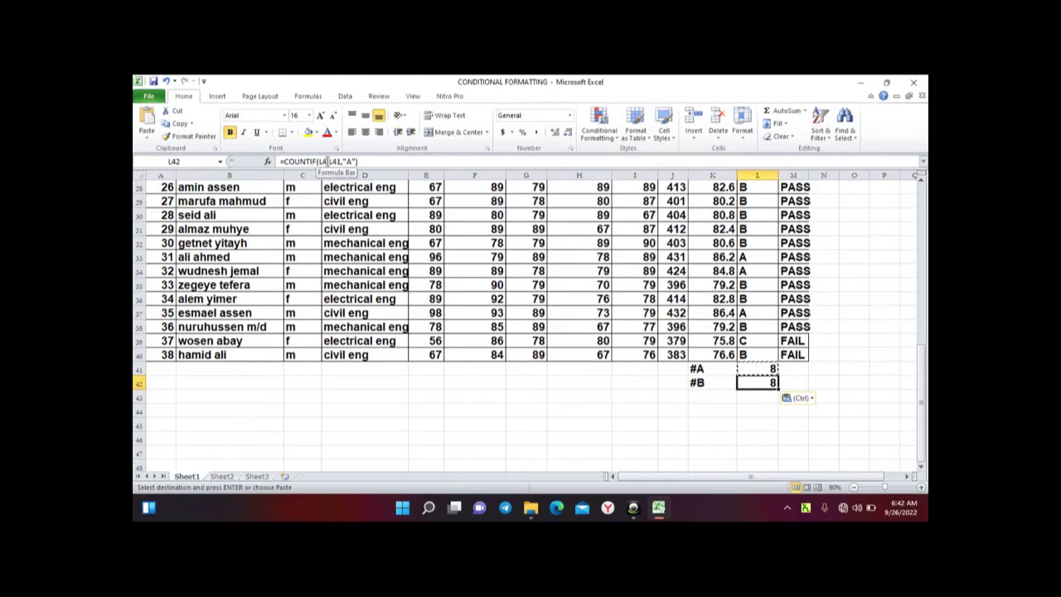
Change L42's formula to range L3:L40 with criterion "B", giving 19
click(326, 161)
key(BackSpace)
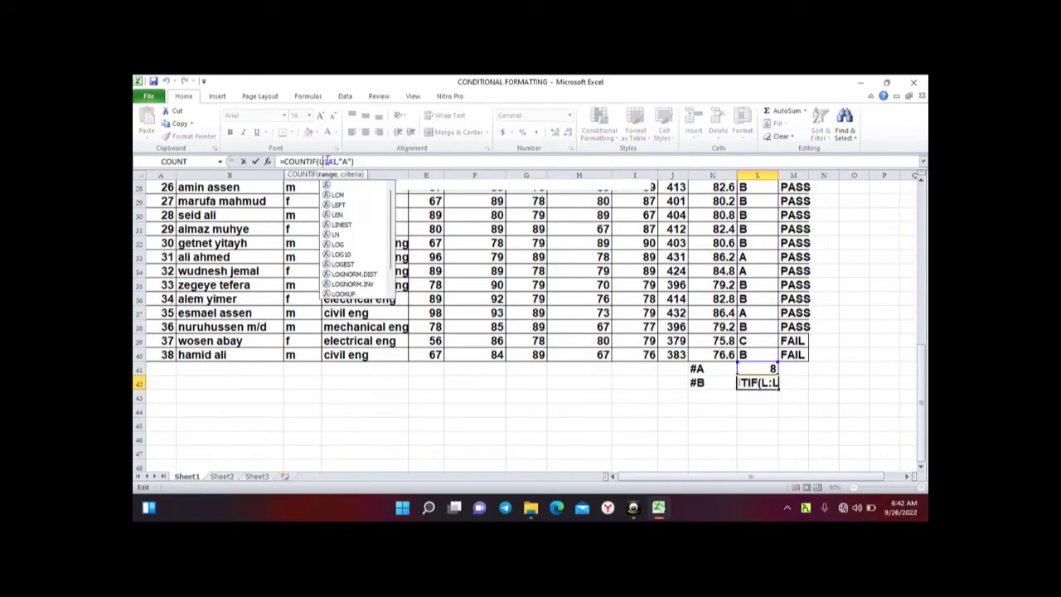
text(3)
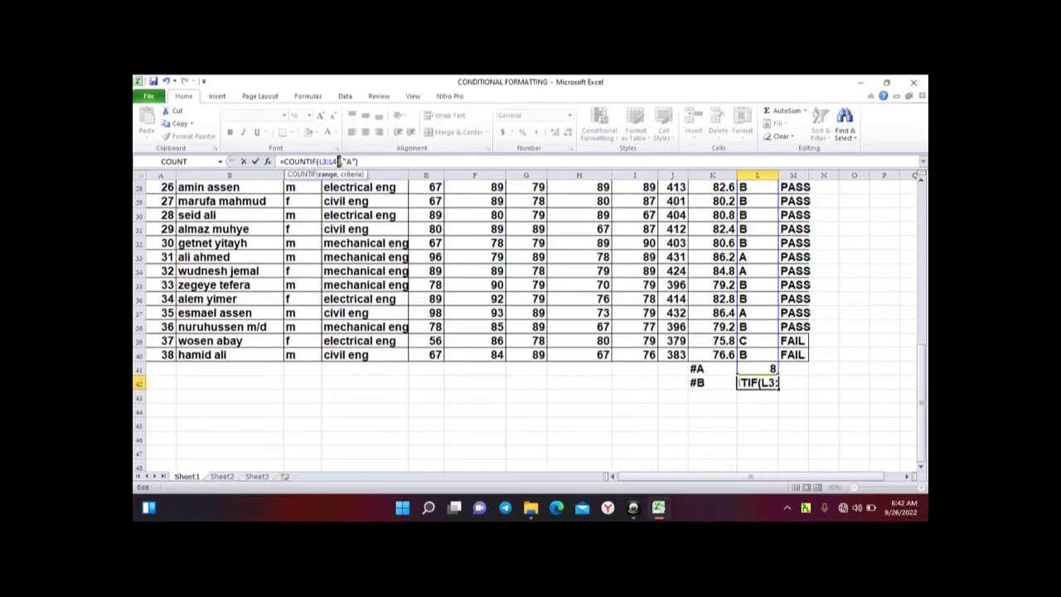
click(339, 161)
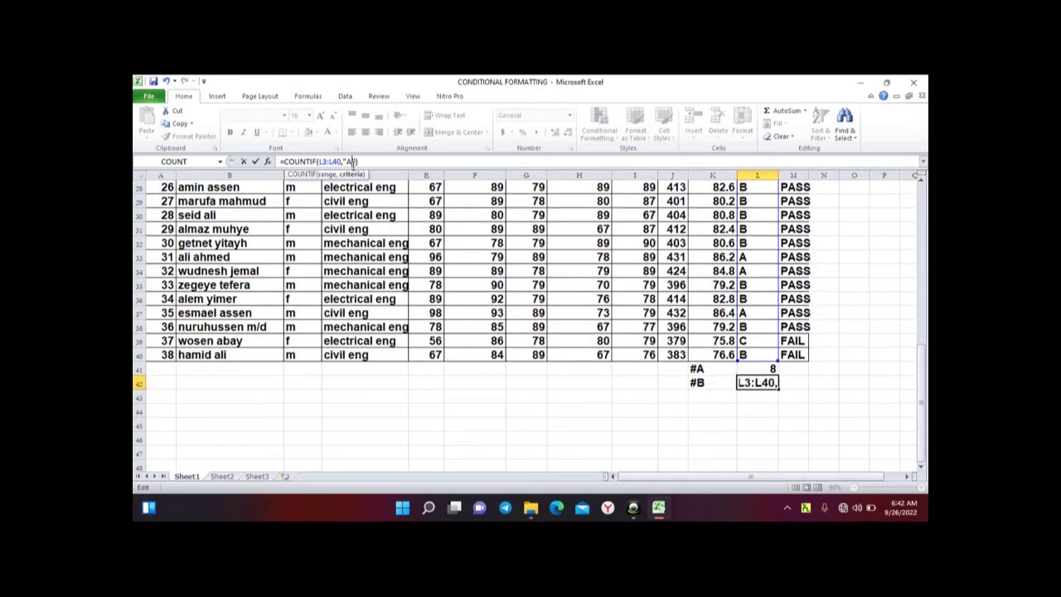
double_click(352, 161)
text(b)
key(BackSpace)
text(B)
key(Return)
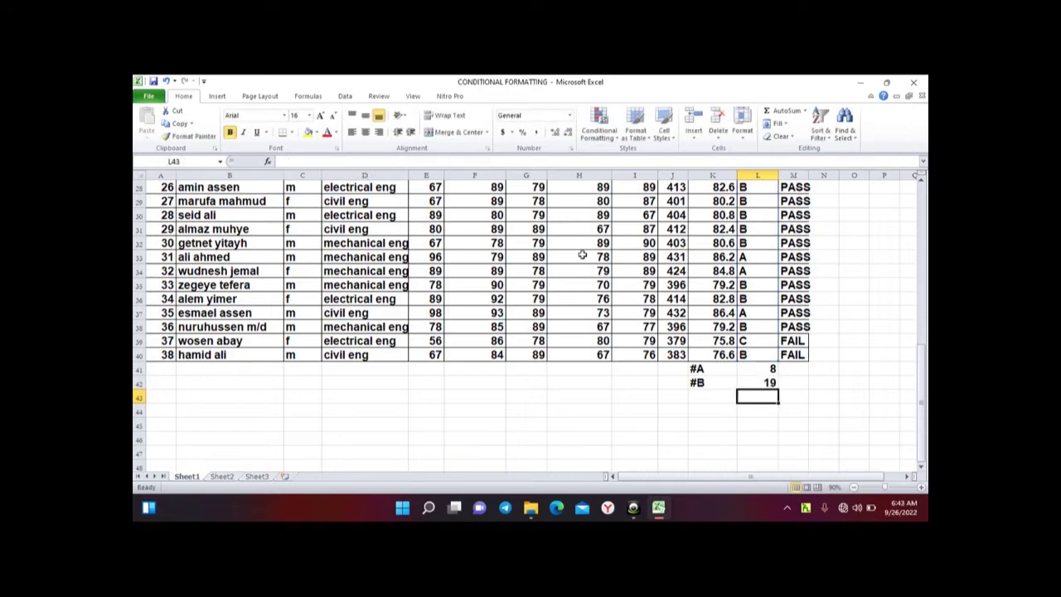
Label cell K43 '#c'
click(767, 384)
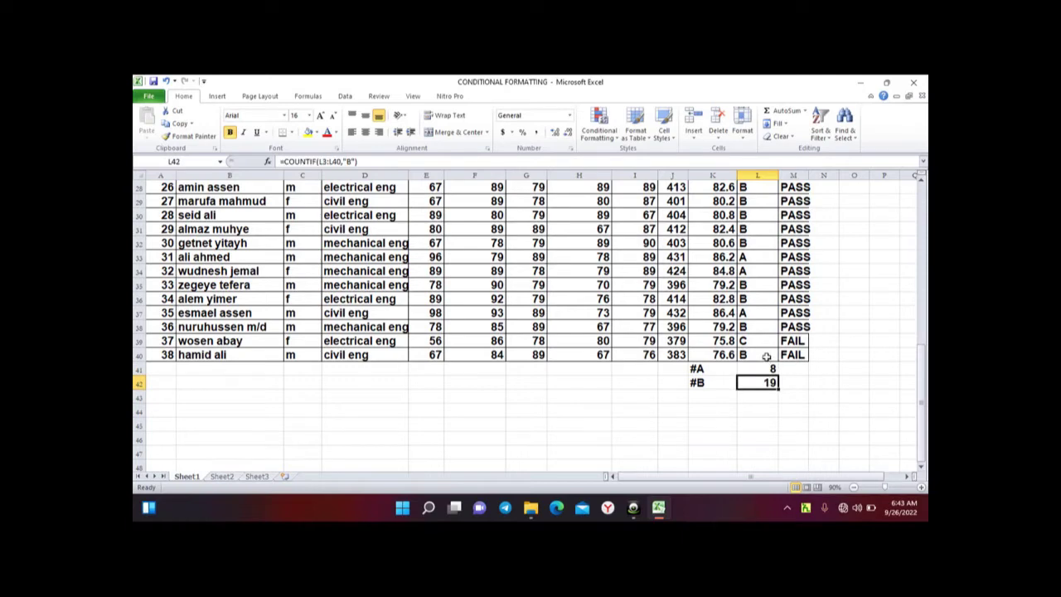
click(704, 396)
text(#)
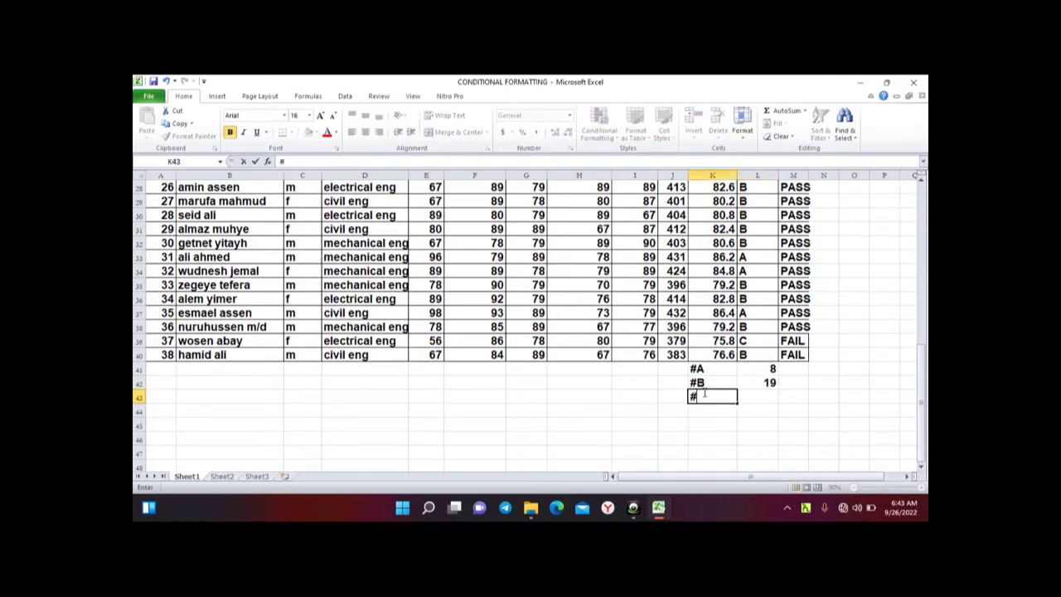
text(c)
click(764, 396)
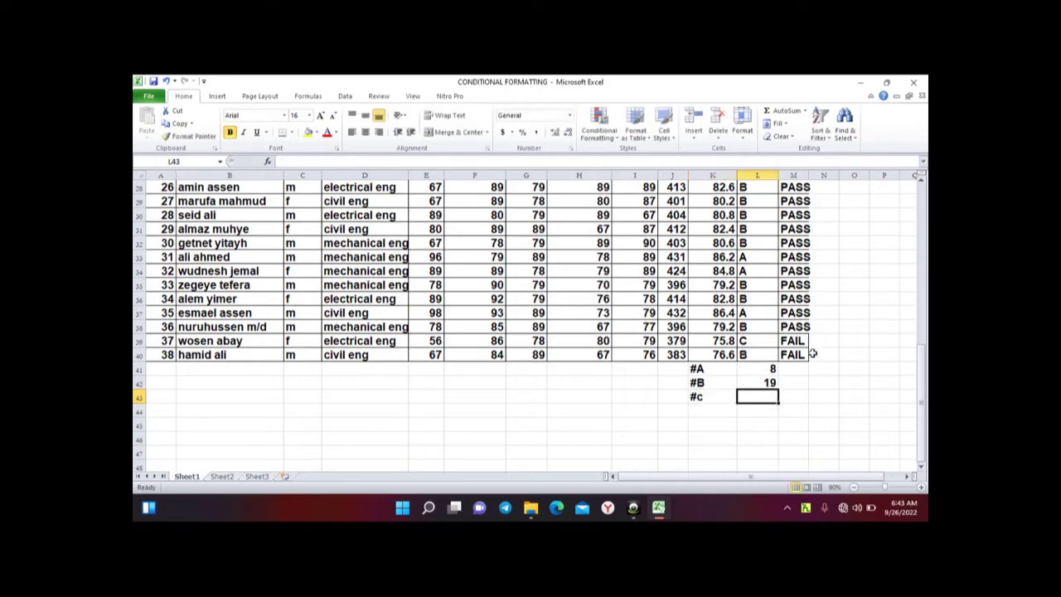
Enter =countif(L3:L40,"C") in L43 by selecting the grade range, returning 8
text(=)
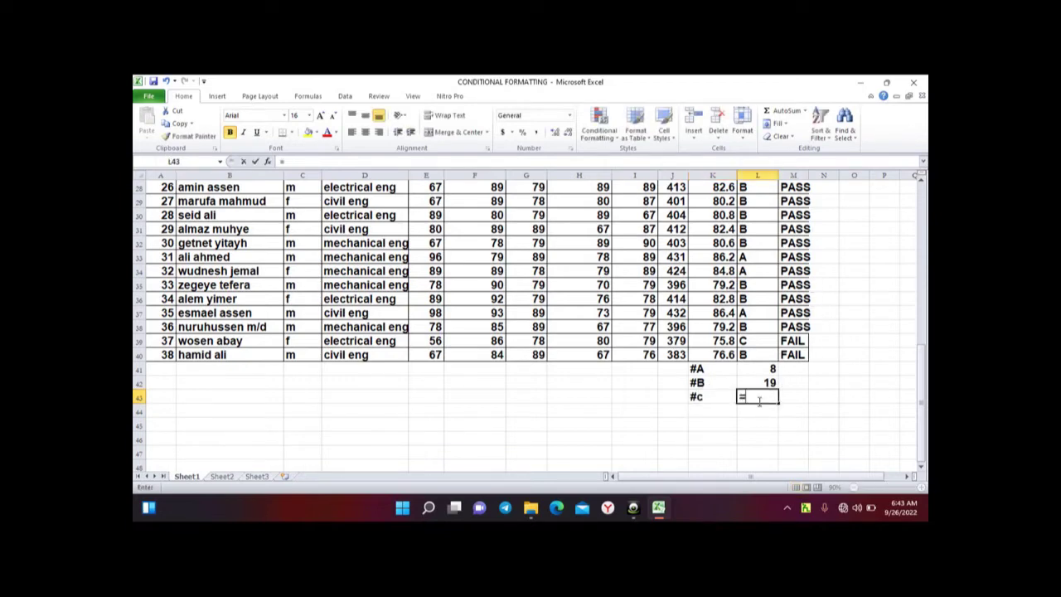
text(cou)
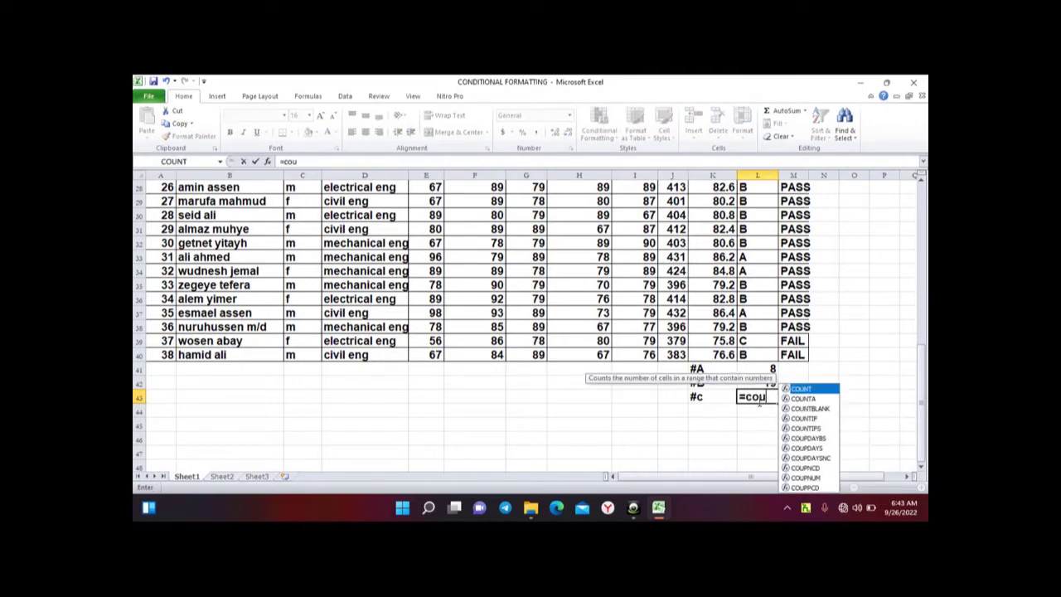
text(nt)
click(759, 402)
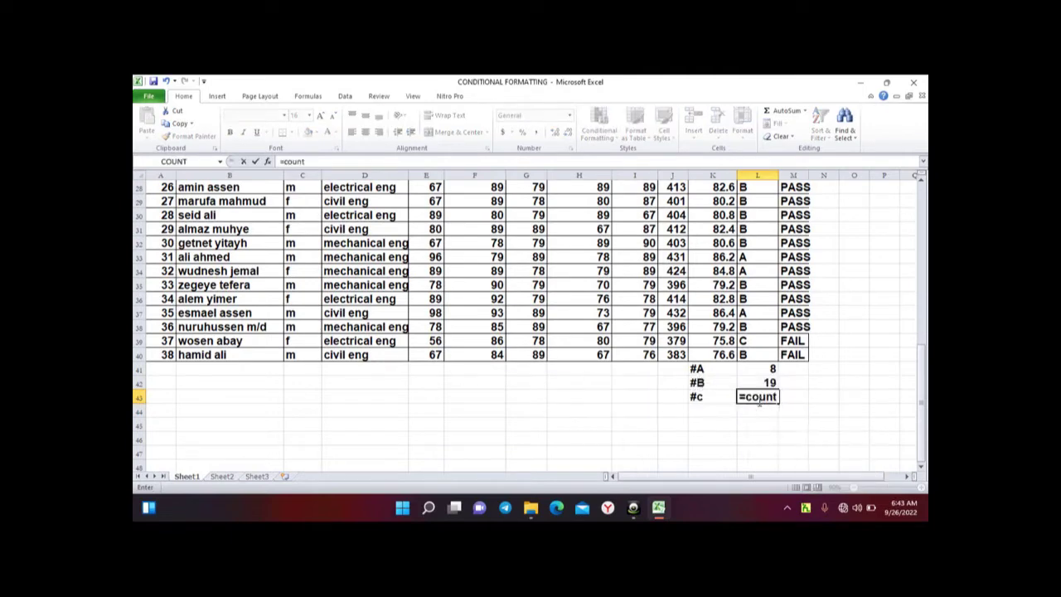
click(778, 397)
text(i)
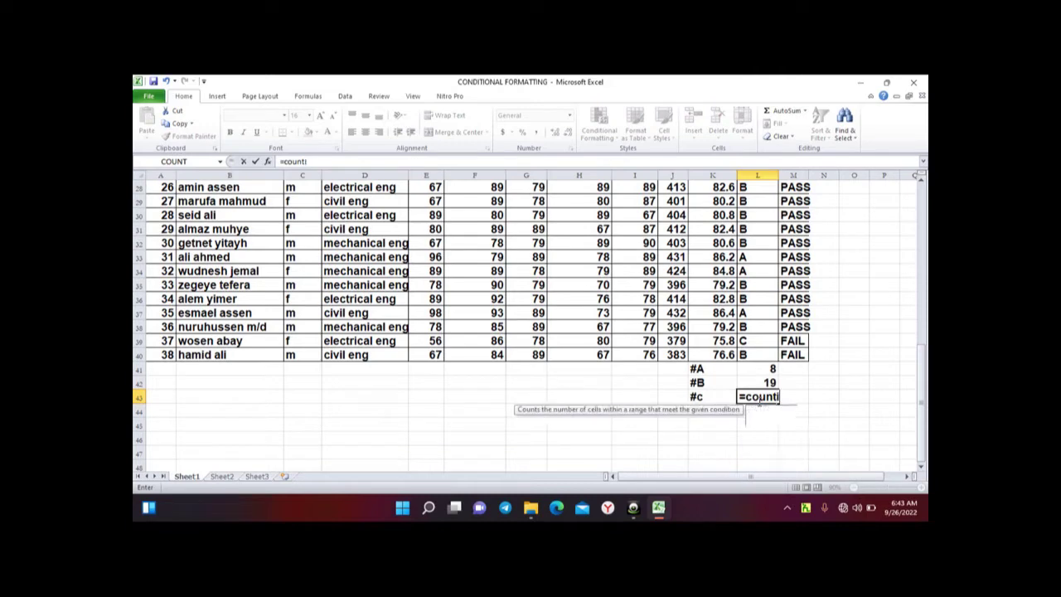
text(f)
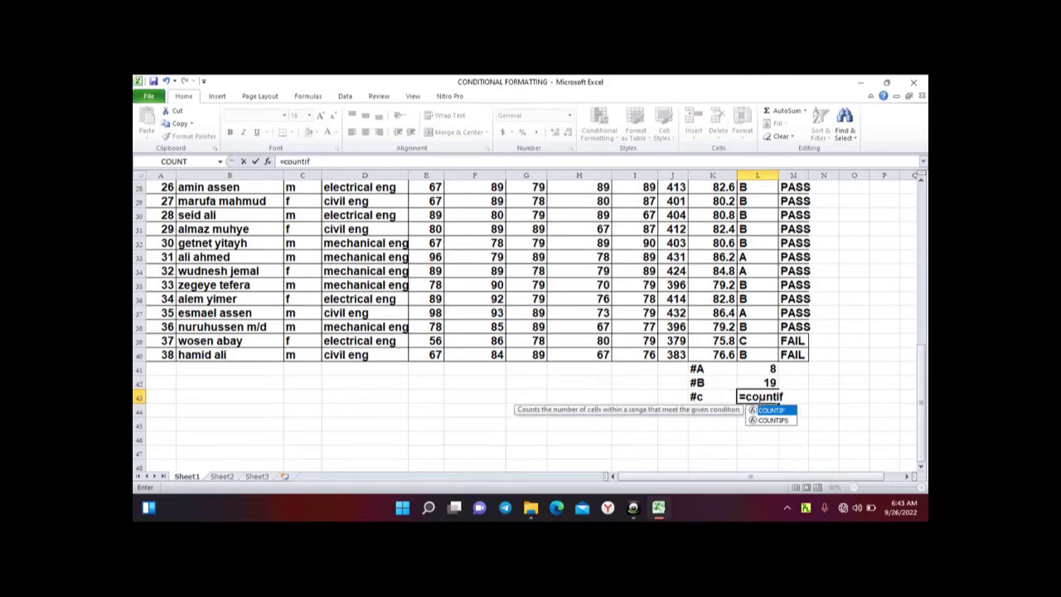
text(()
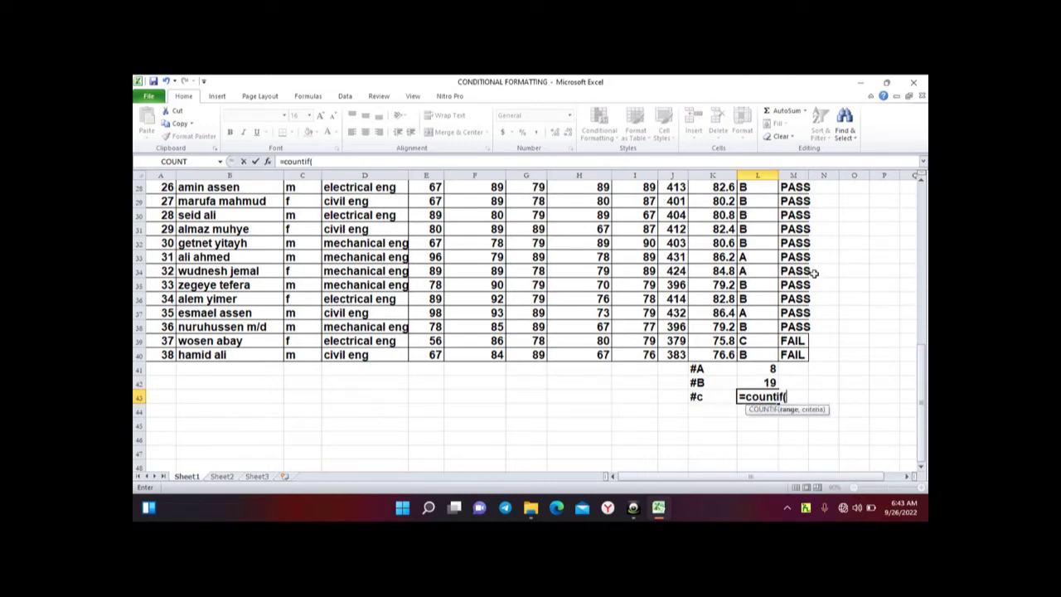
scroll(812, 270, up, 5)
scroll(800, 257, up, 2)
scroll(790, 242, up, 2)
drag(753, 225, 748, 481)
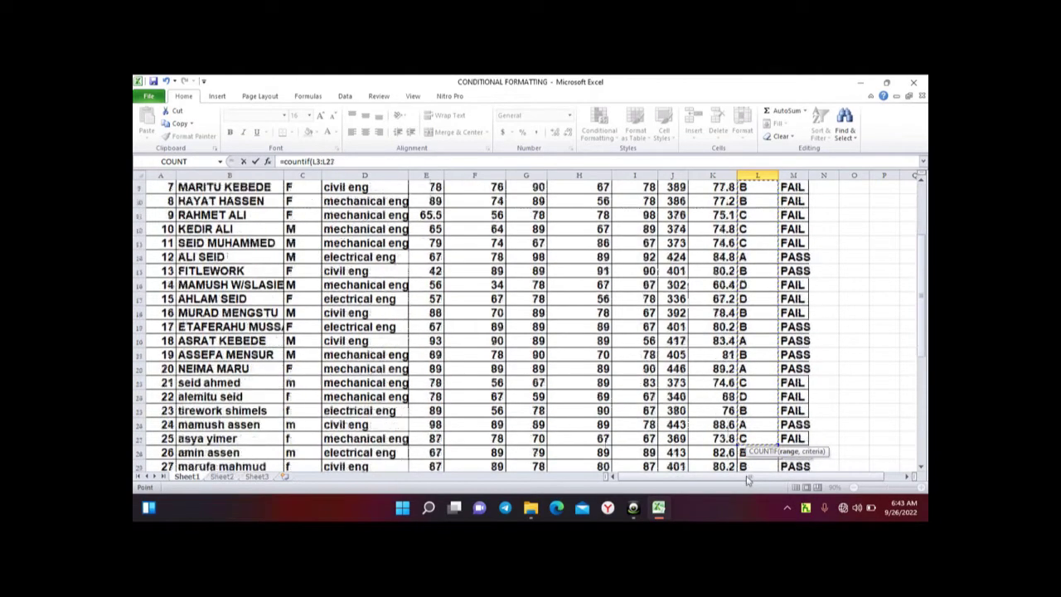
drag(748, 481, 750, 396)
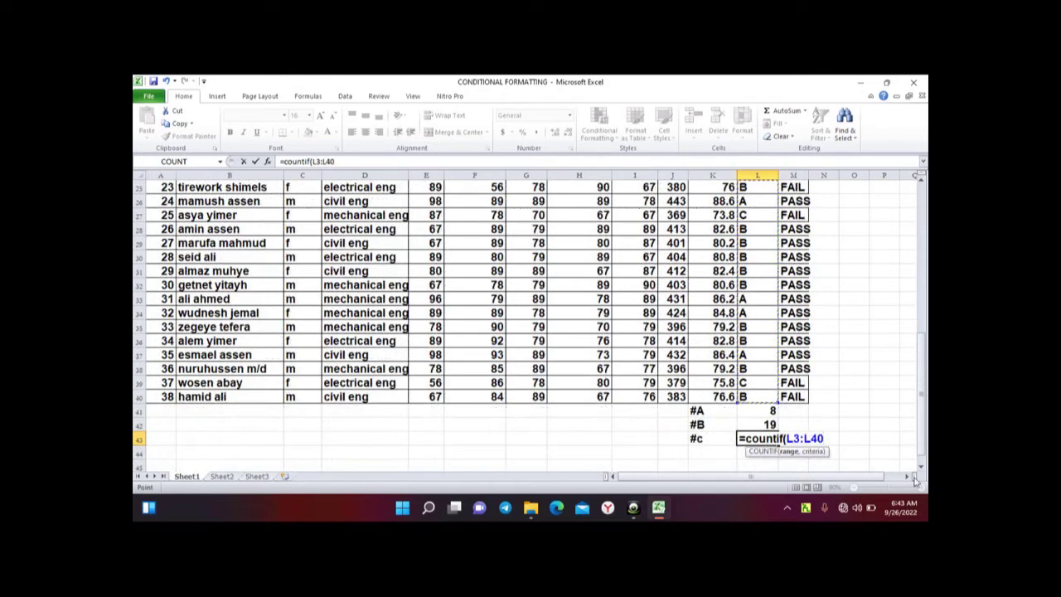
text(,")
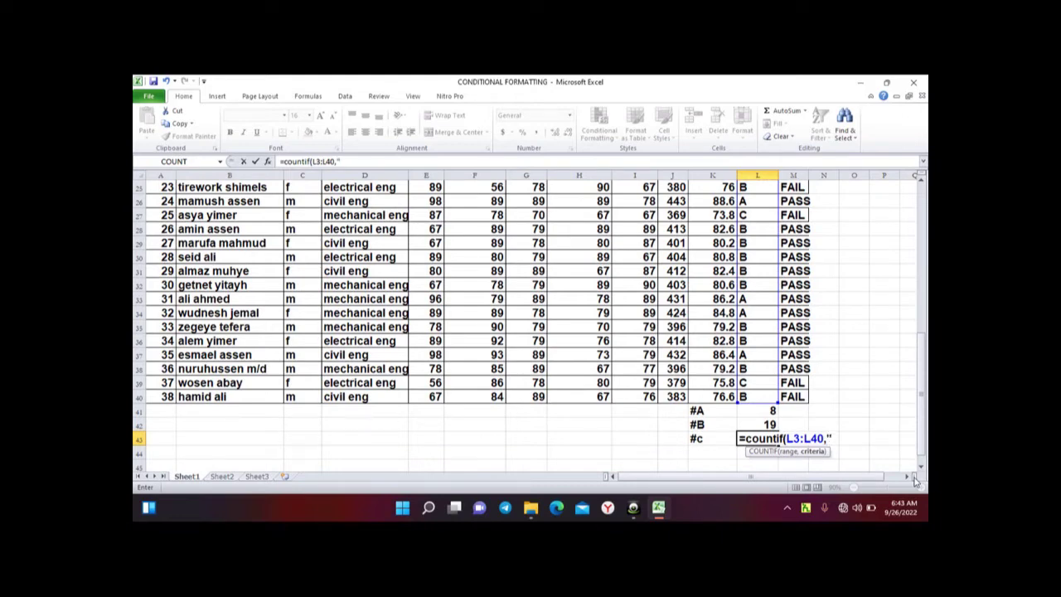
text(D)
key(BackSpace)
key(BackSpace)
text(C")
text())
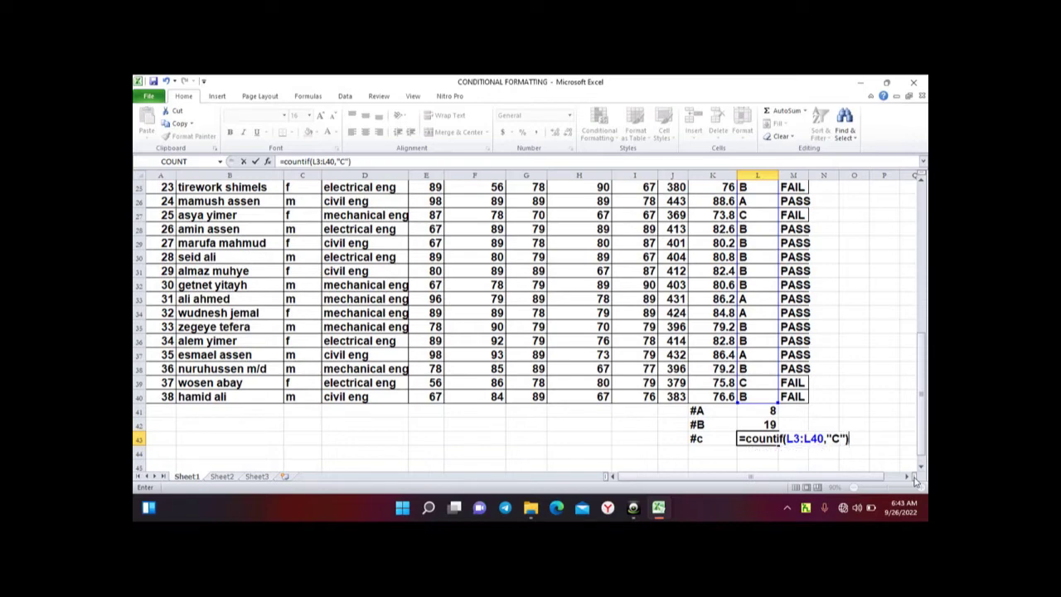
key(Return)
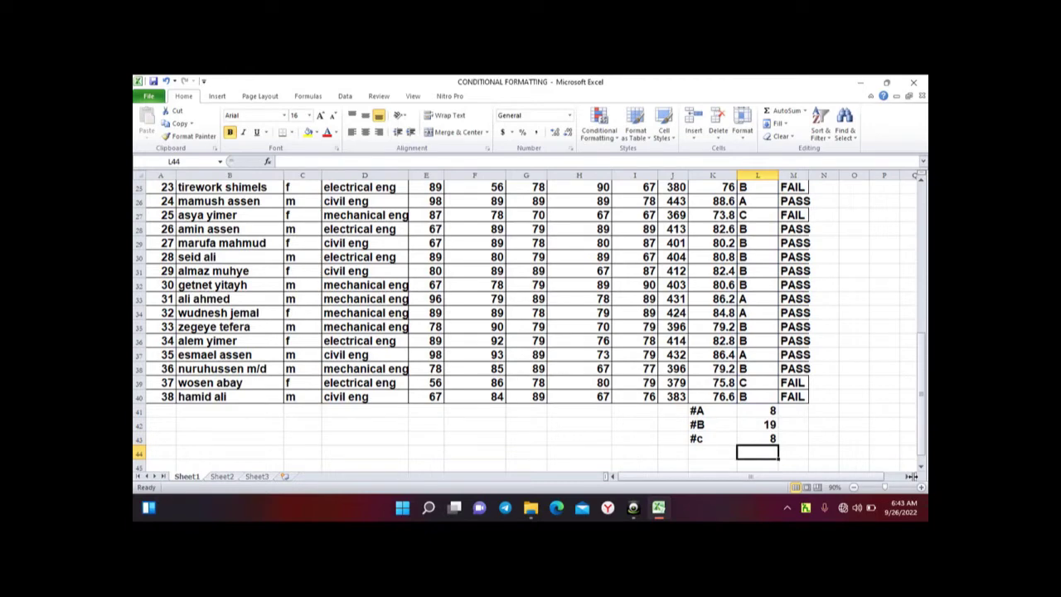
Label cell K44 '#D'
click(697, 454)
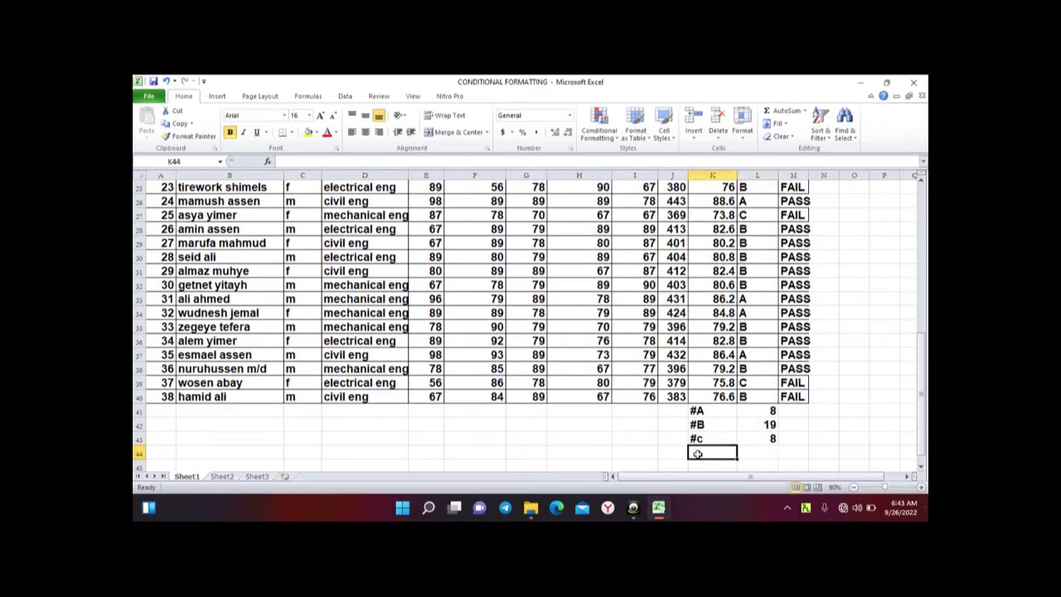
text(#)
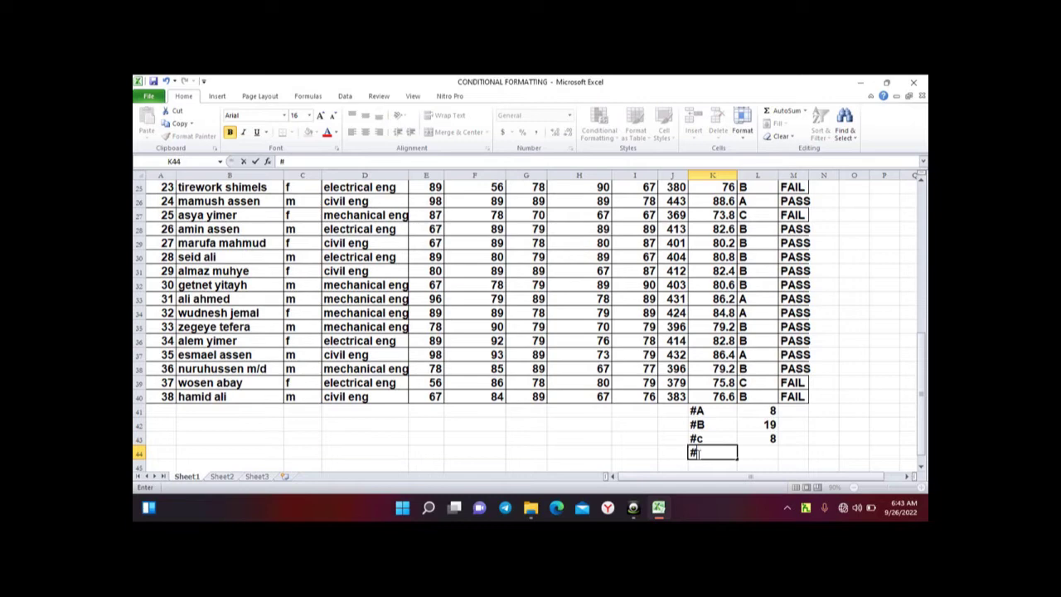
text(D)
click(757, 451)
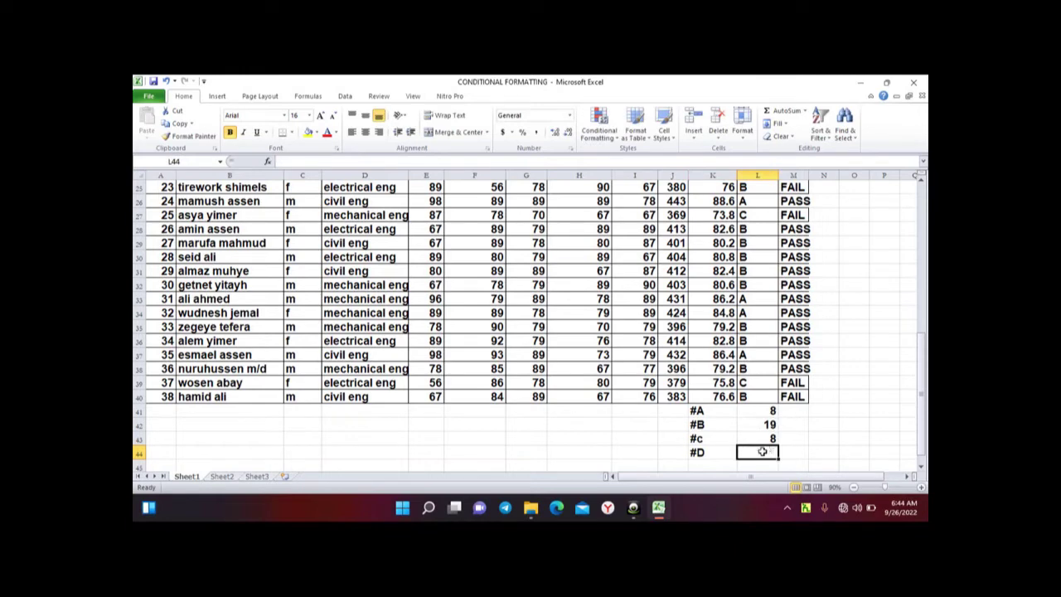
Enter the misspelled =counif(L3:L40,"D") formula in L44, which shows #####
text(=c)
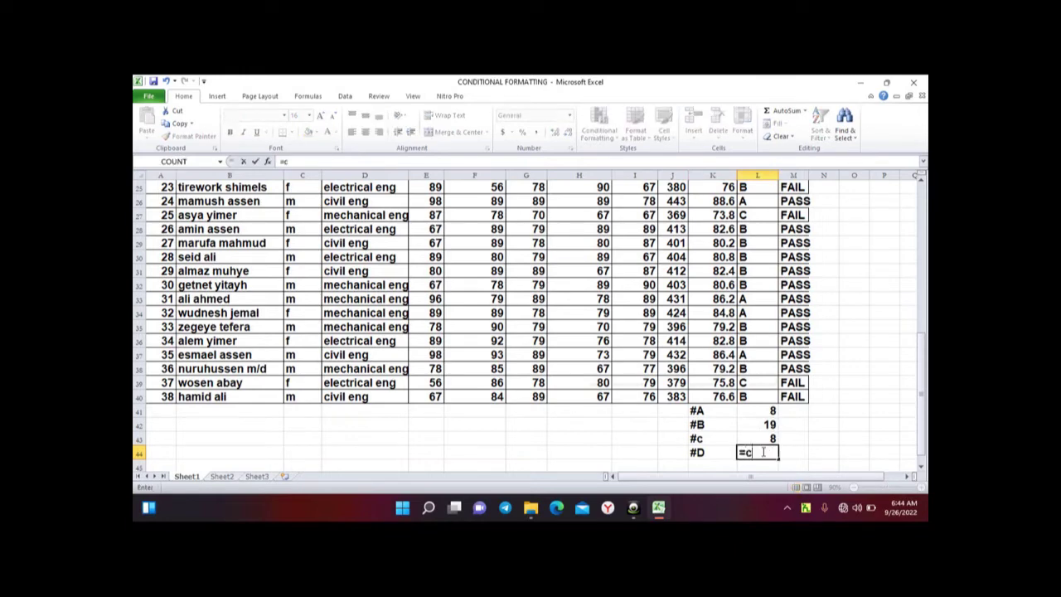
text(ouni)
text(f()
scroll(788, 349, up, 7)
scroll(788, 307, up, 2)
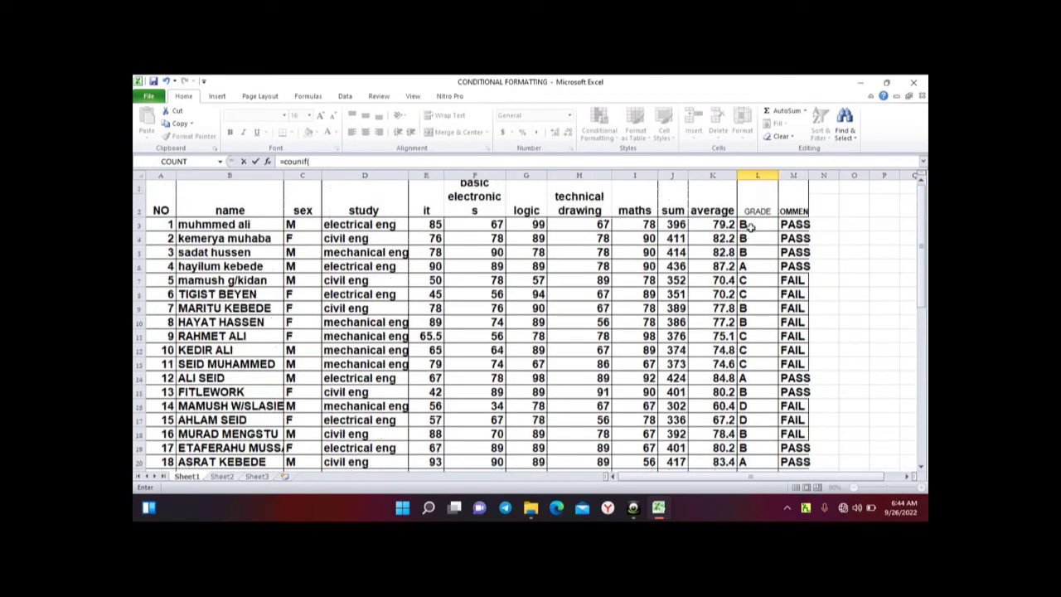
drag(751, 225, 758, 483)
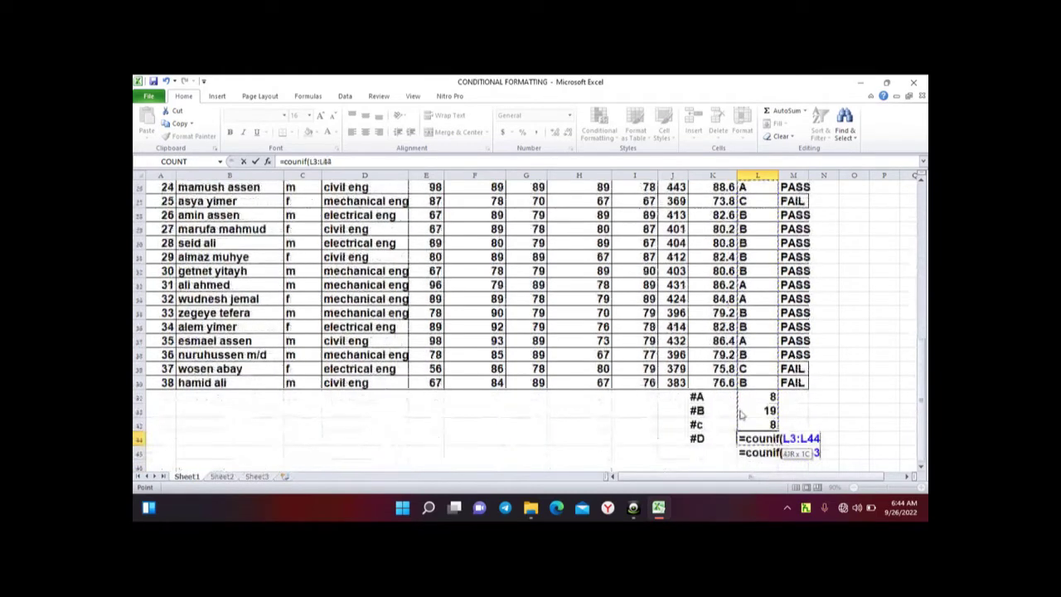
drag(758, 483, 740, 390)
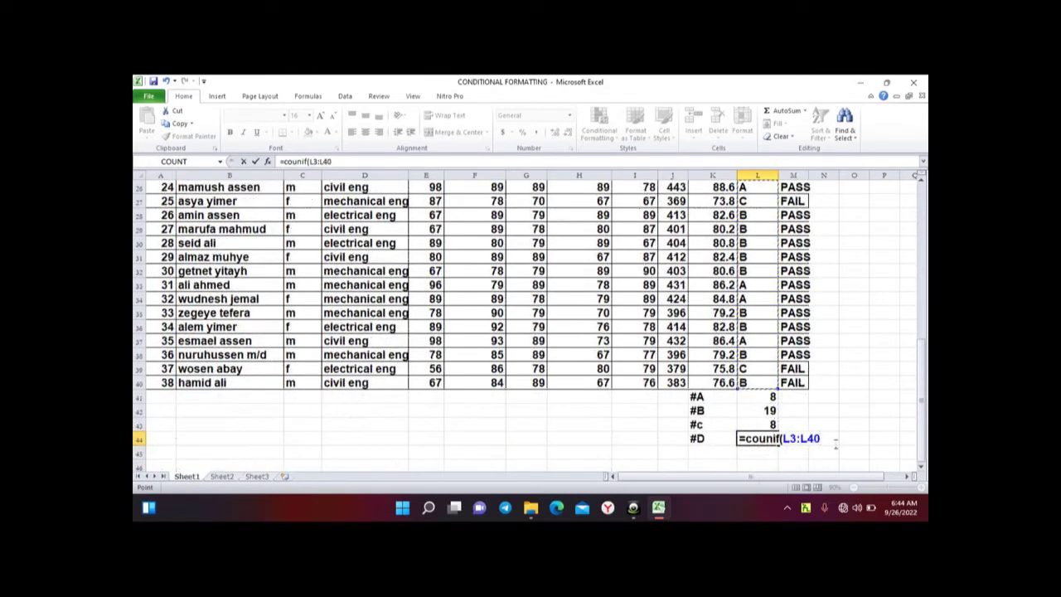
text(,")
text(D)
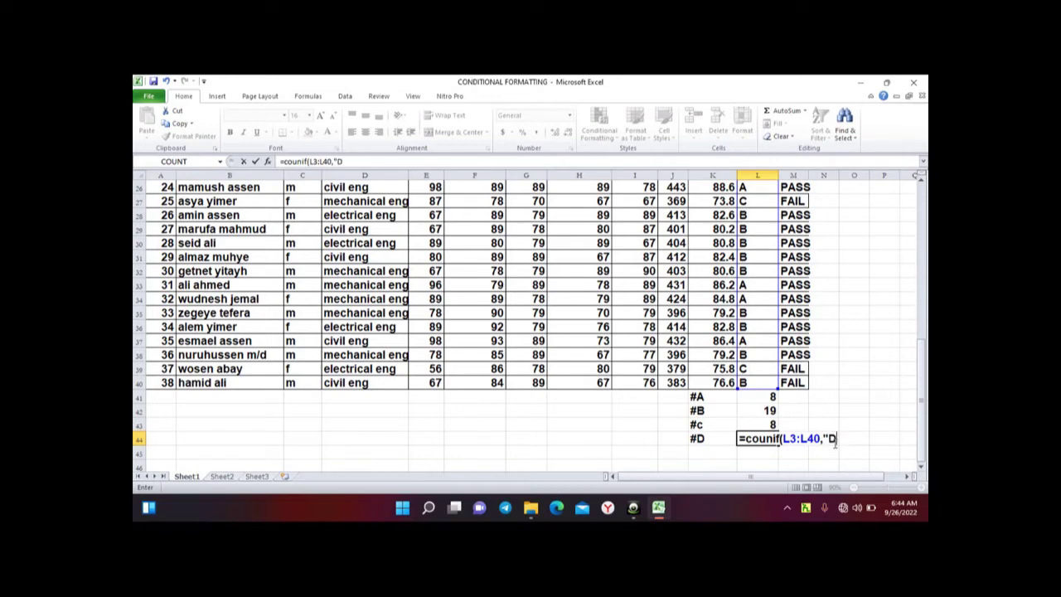
text("))
key(Return)
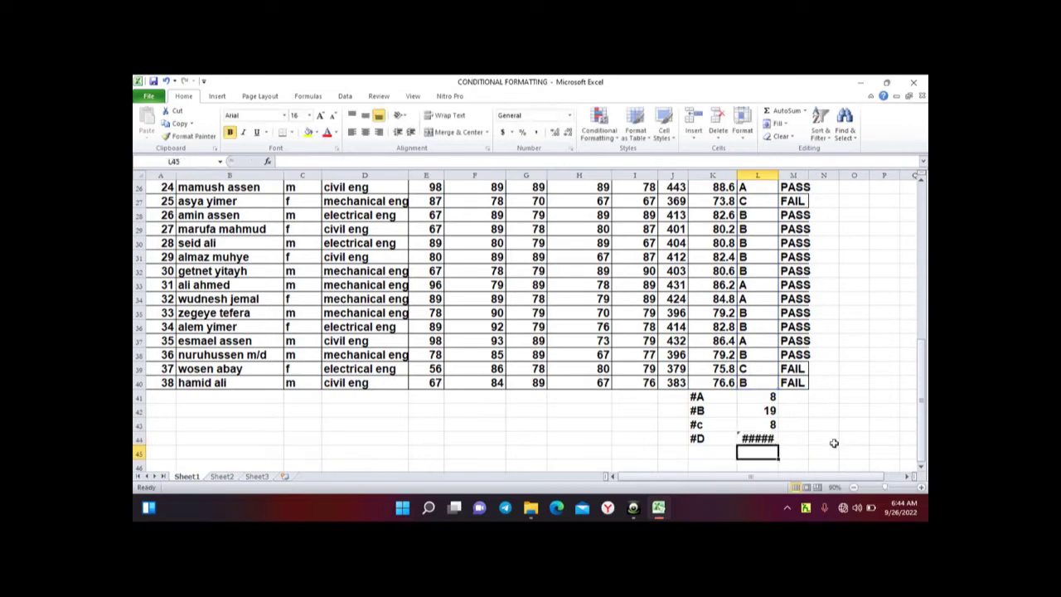
Delete the faulty counif formula from L44 so the cell is empty
click(757, 438)
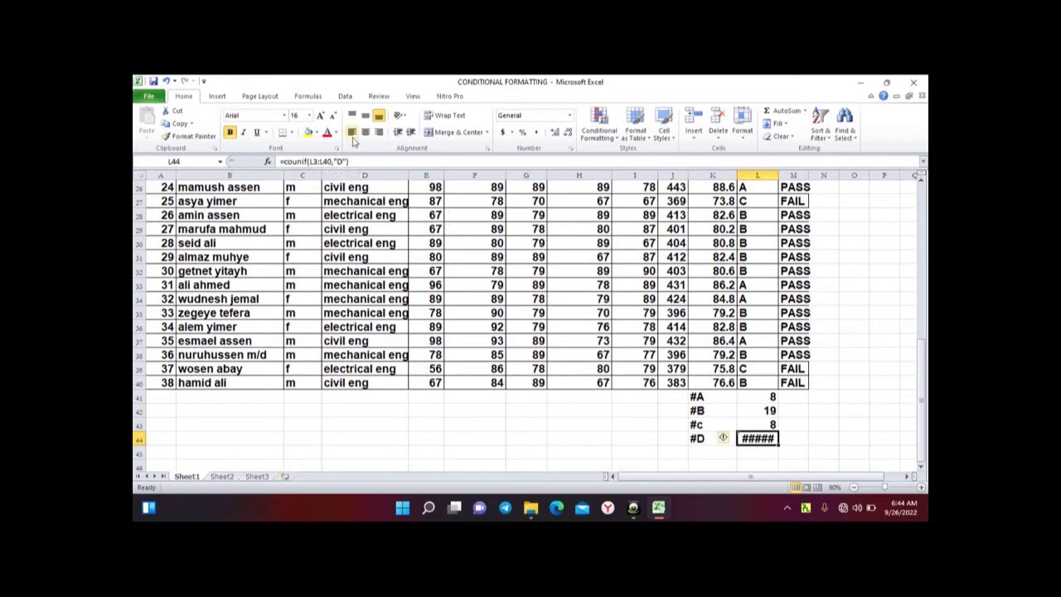
click(334, 162)
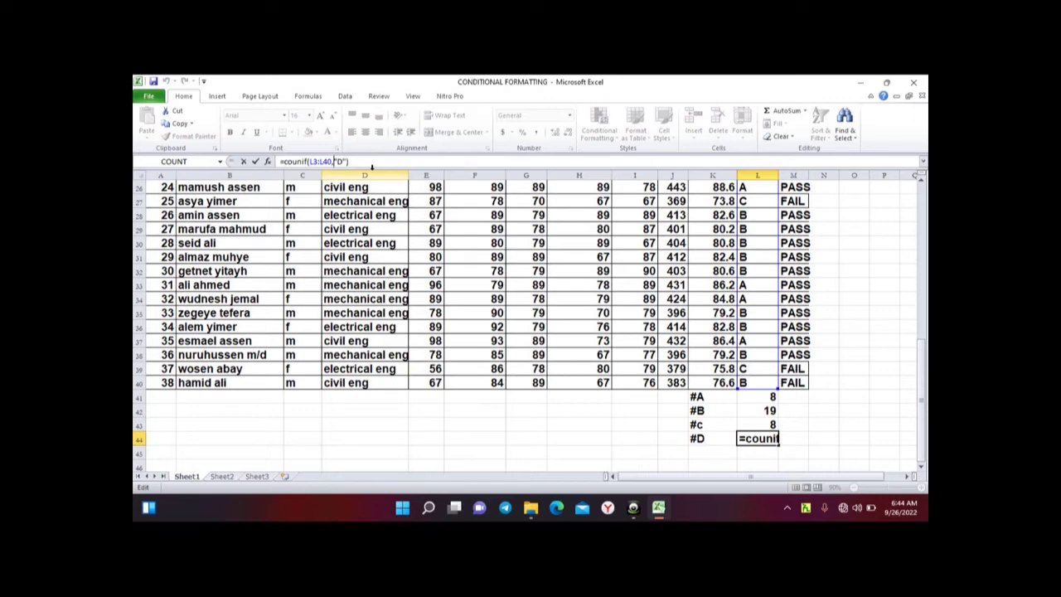
key(Return)
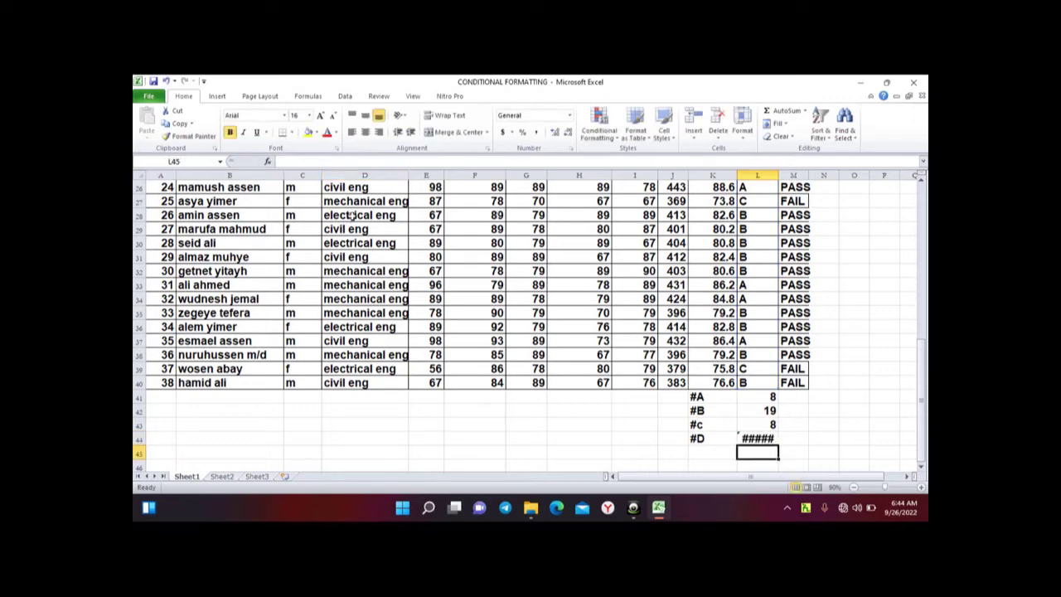
click(749, 440)
key(BackSpace)
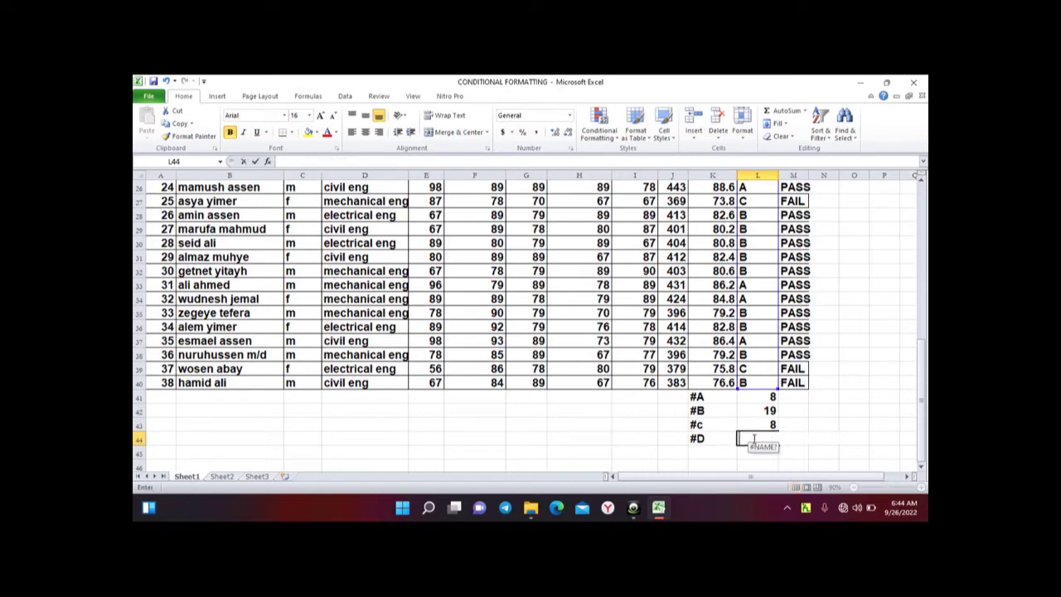
click(819, 422)
Paste L43's C-count formula into L44 as formulas only, yielding =COUNTIF(L4:L41,"C")
click(754, 423)
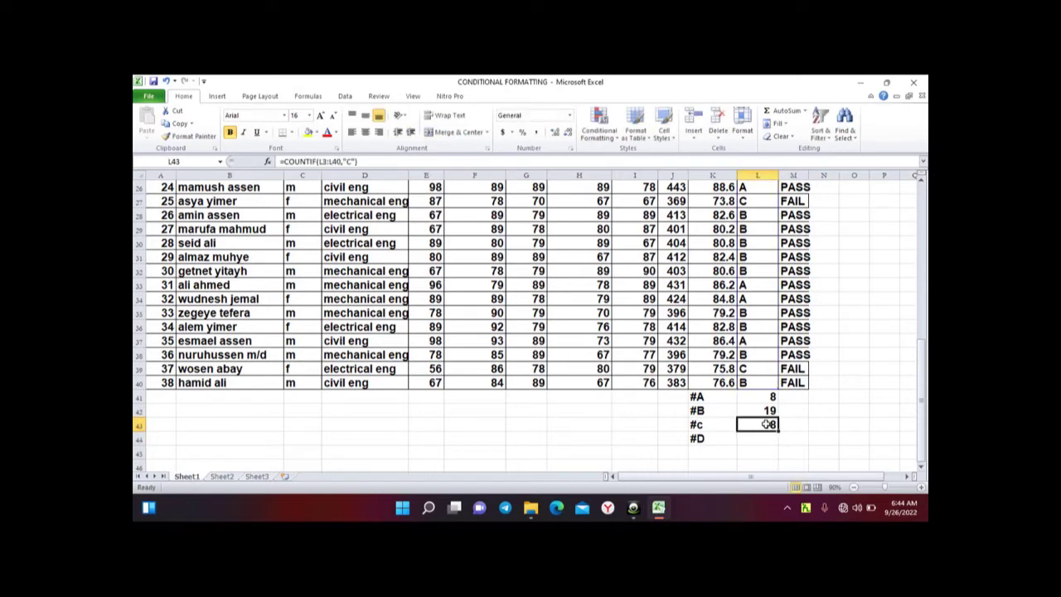
right_click(758, 422)
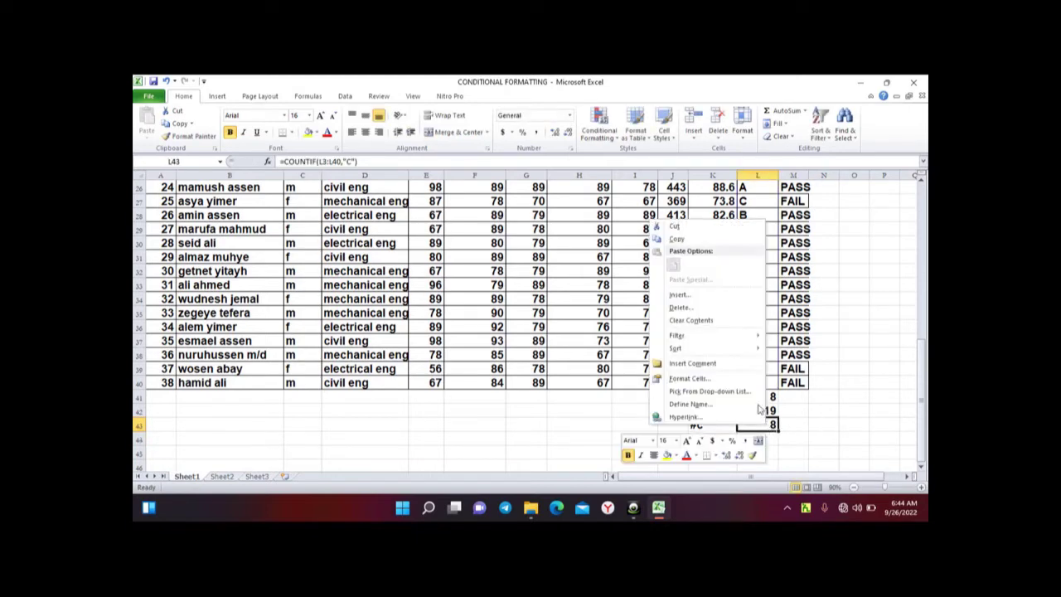
click(676, 239)
click(757, 441)
right_click(754, 438)
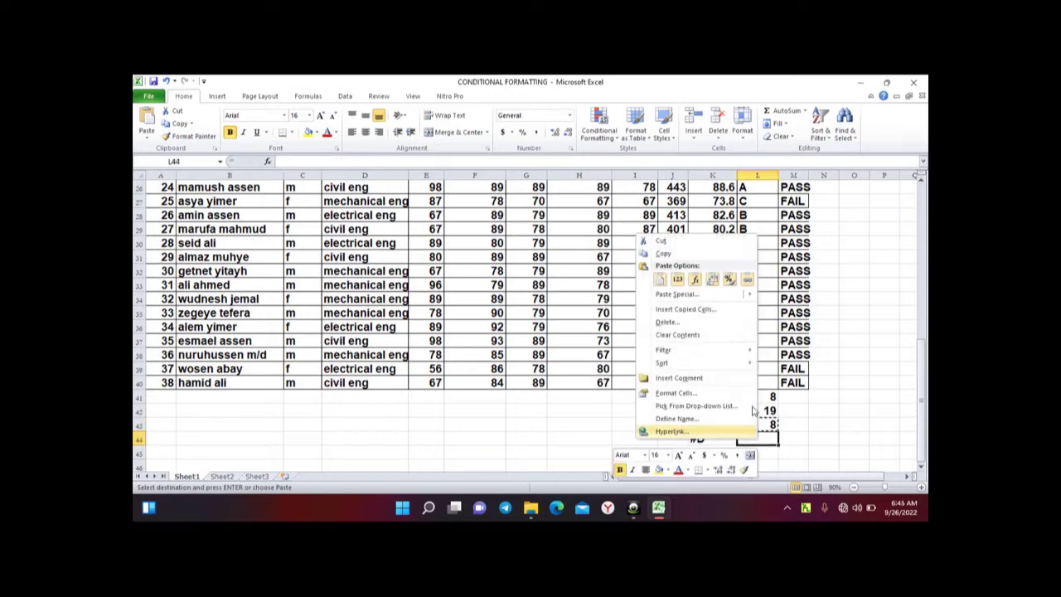
click(682, 295)
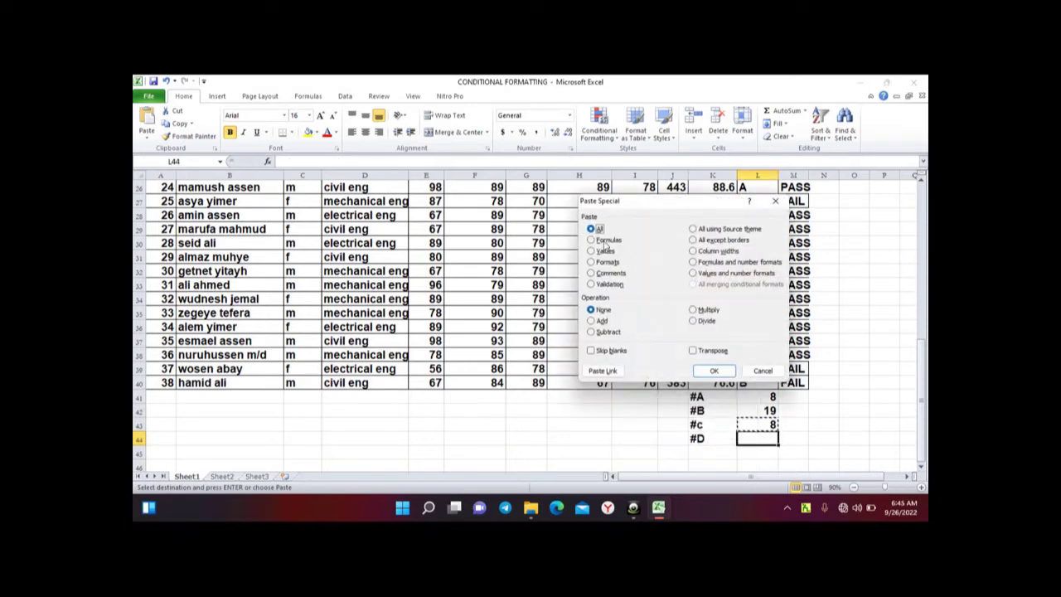
click(603, 240)
Paste the count formula into L44 and correct it to =COUNTIF(L3:L40,"d"), which shows 3
click(714, 370)
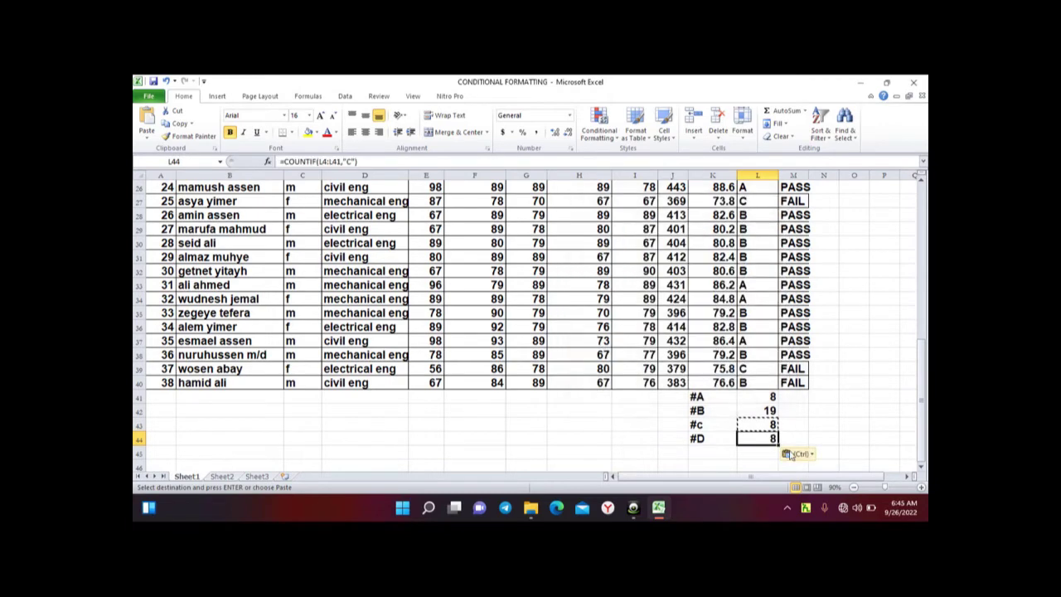
click(327, 162)
click(328, 161)
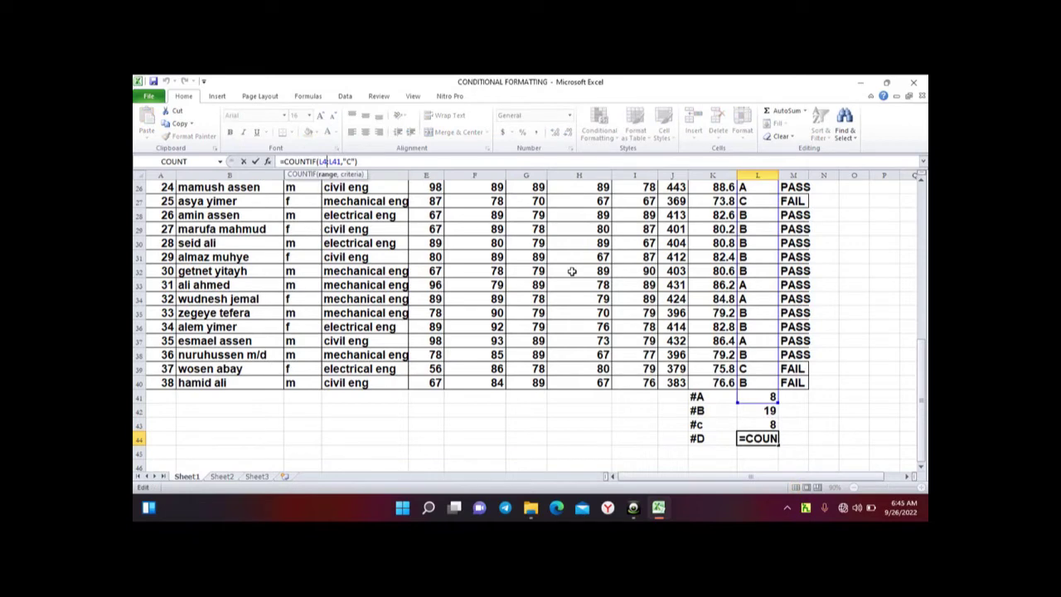
key(BackSpace)
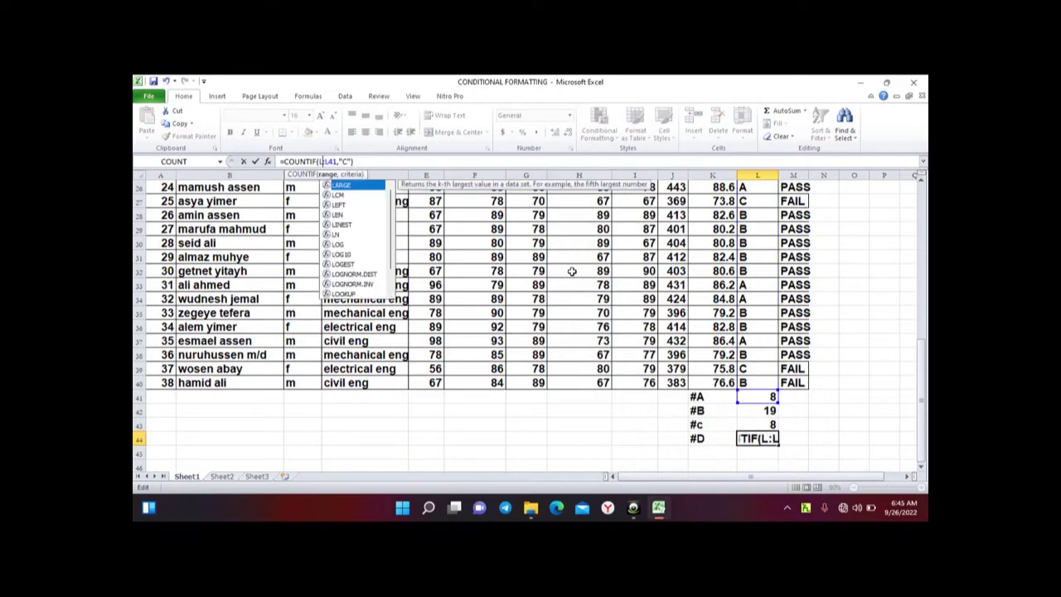
text(3)
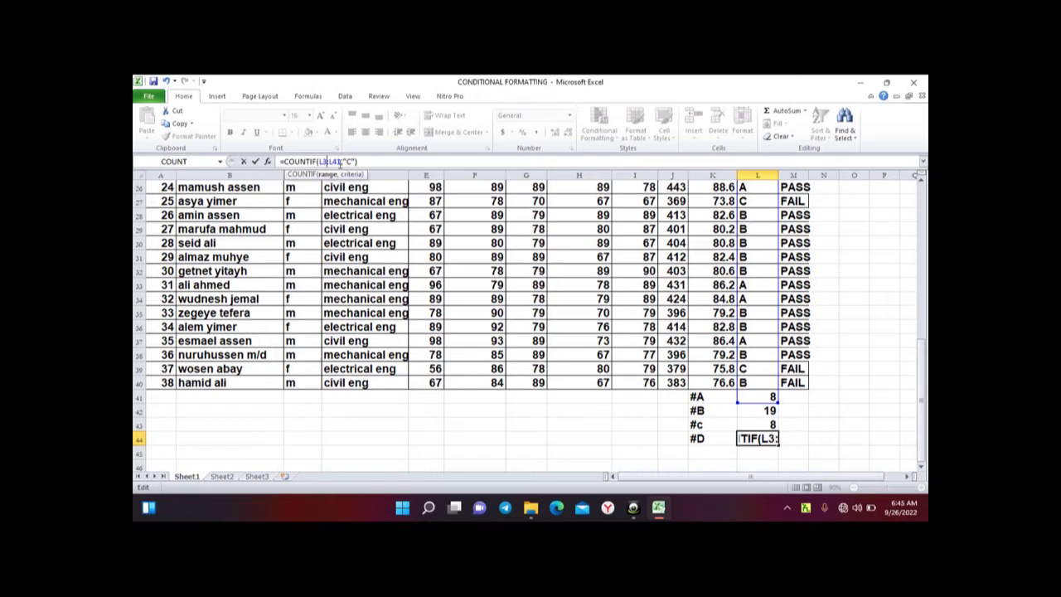
key(BackSpace)
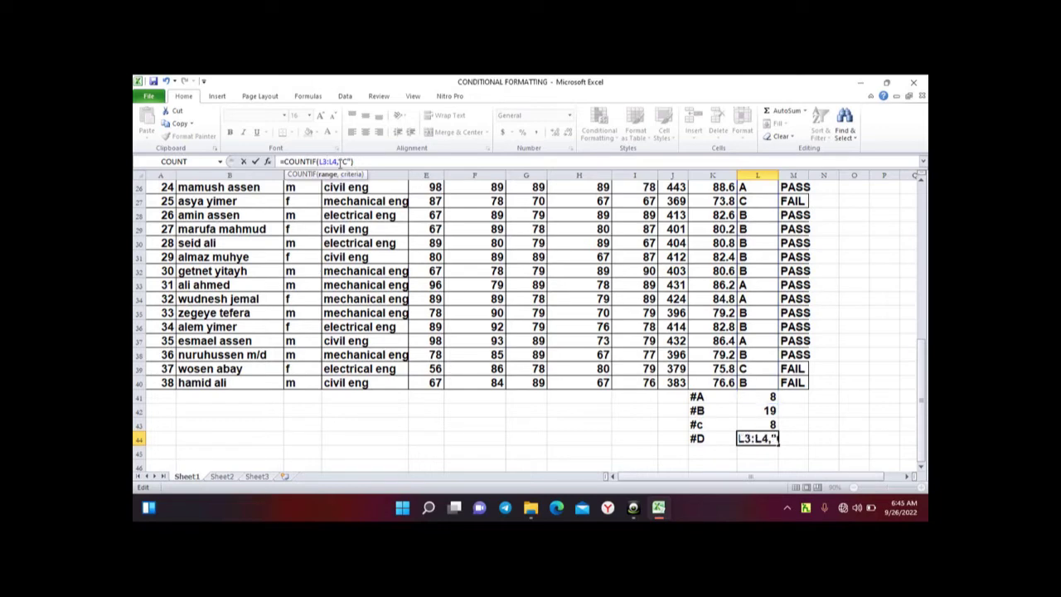
text(0)
click(352, 163)
key(BackSpace)
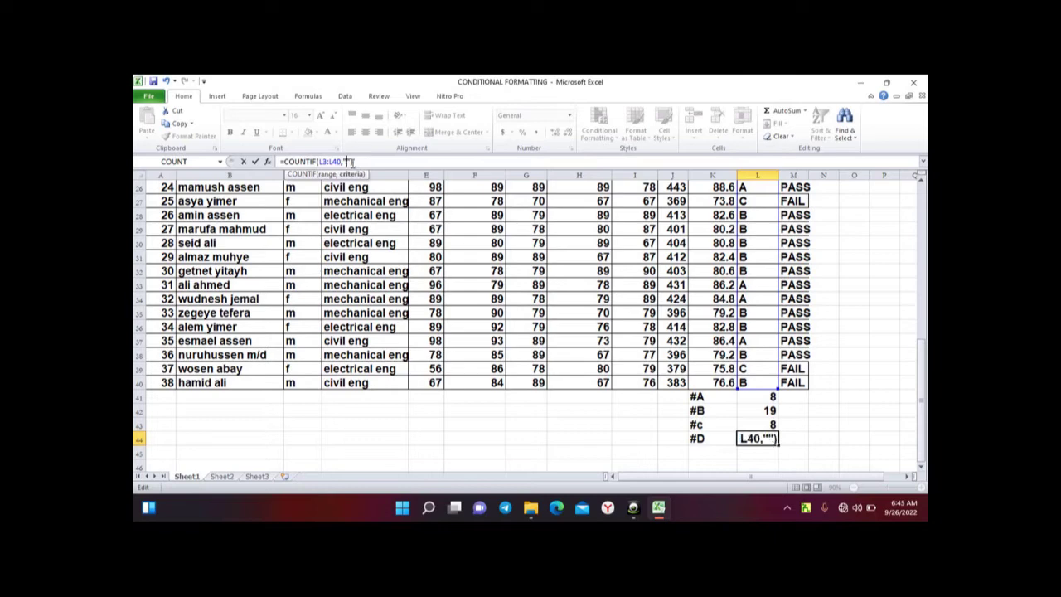
text(d)
key(Return)
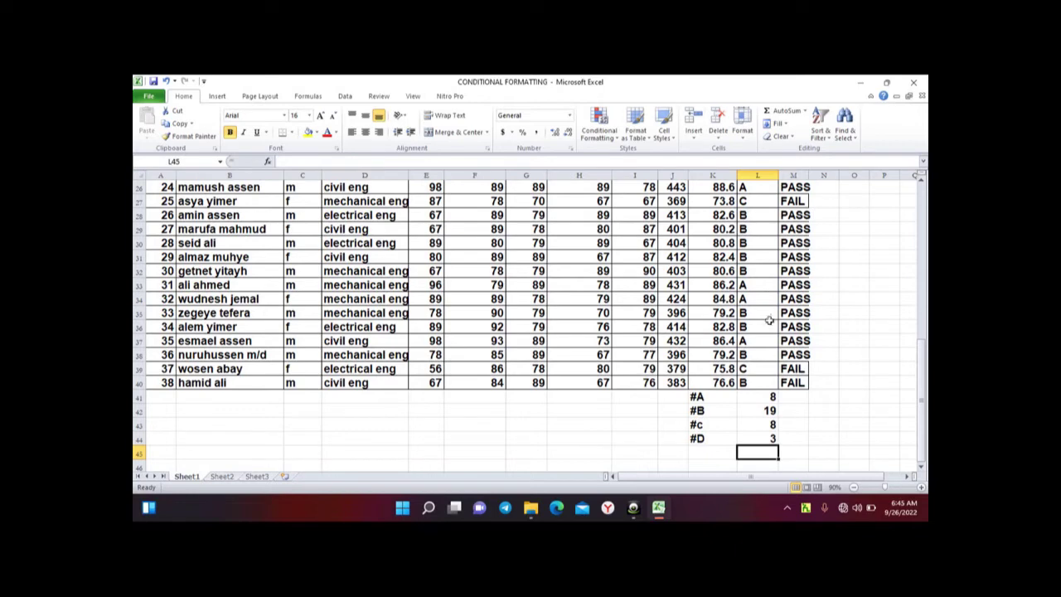
scroll(774, 331, up, 4)
scroll(774, 332, up, 3)
scroll(774, 331, up, 1)
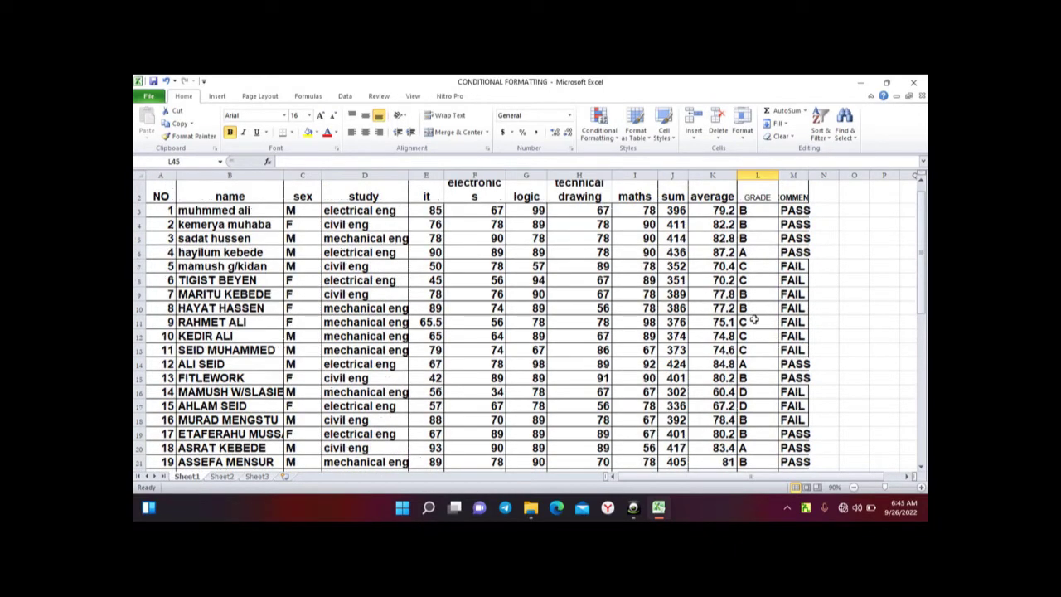
click(748, 392)
click(749, 406)
scroll(755, 411, down, 2)
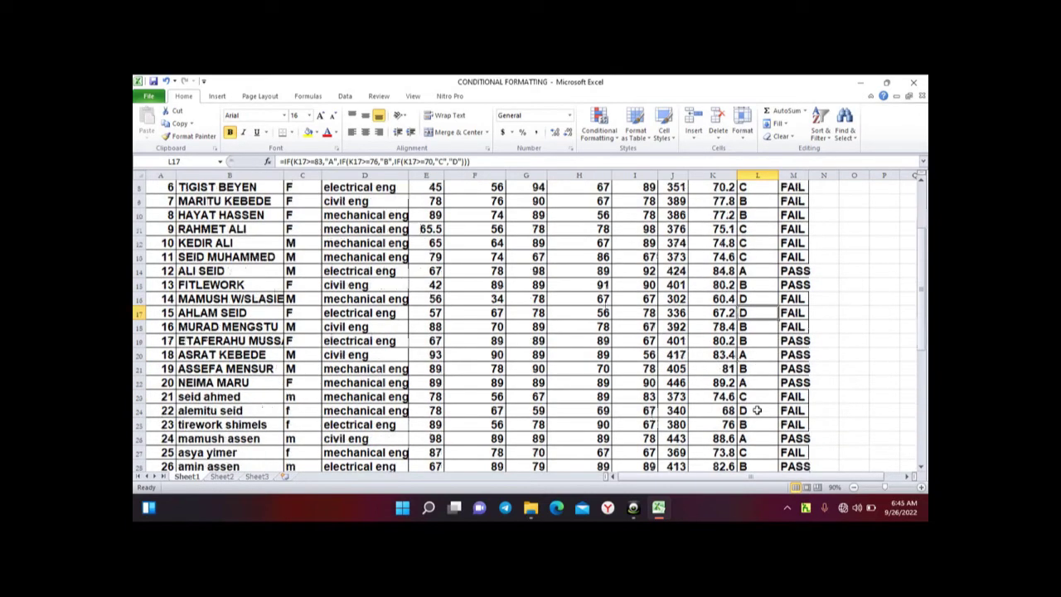
scroll(762, 404, down, 1)
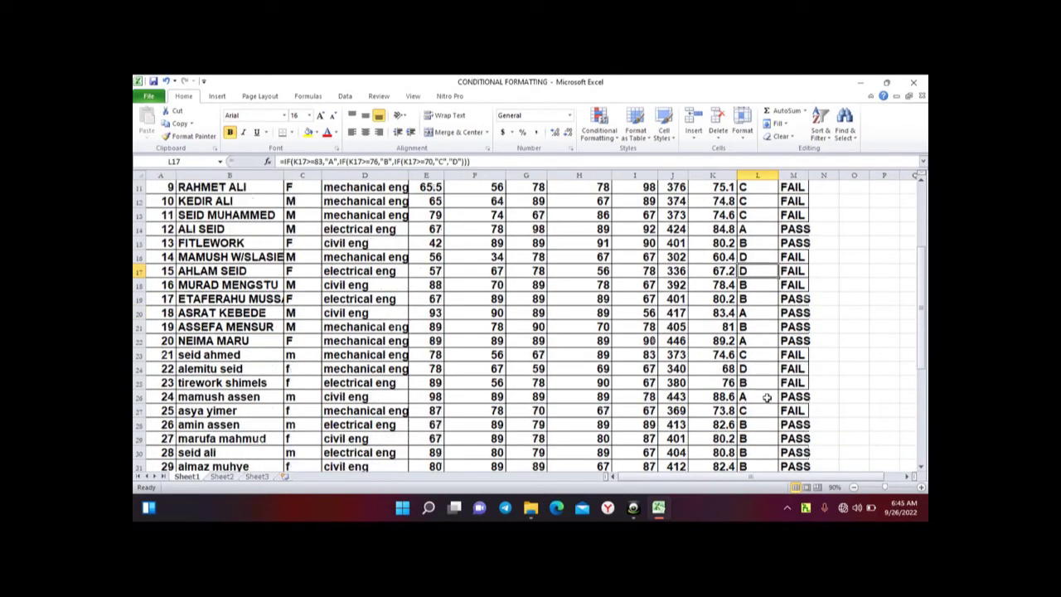
scroll(767, 398, down, 2)
scroll(767, 397, down, 1)
scroll(766, 398, down, 1)
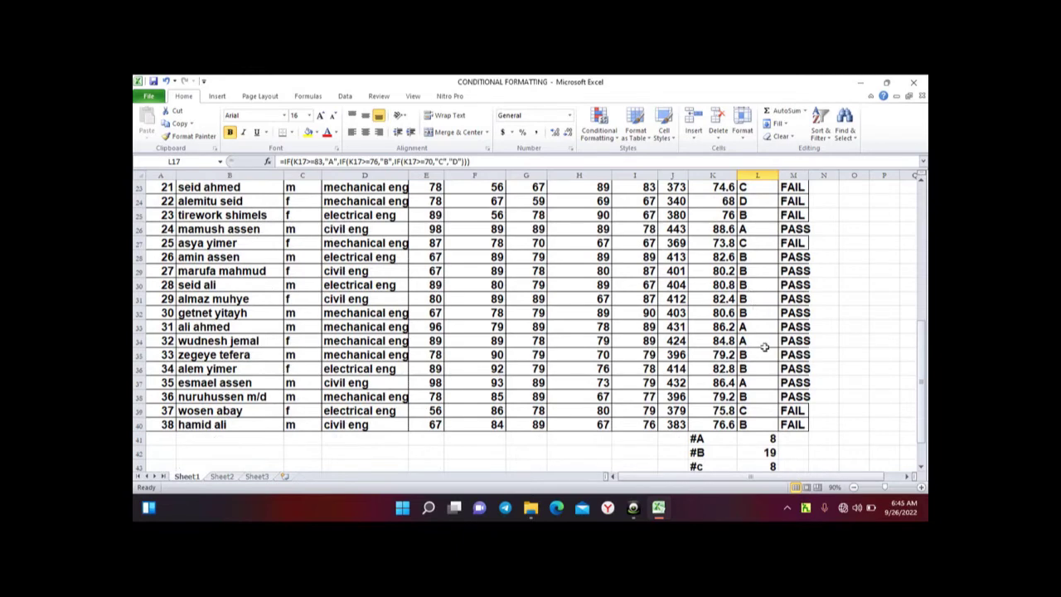
scroll(764, 344, up, 4)
scroll(764, 344, up, 4)
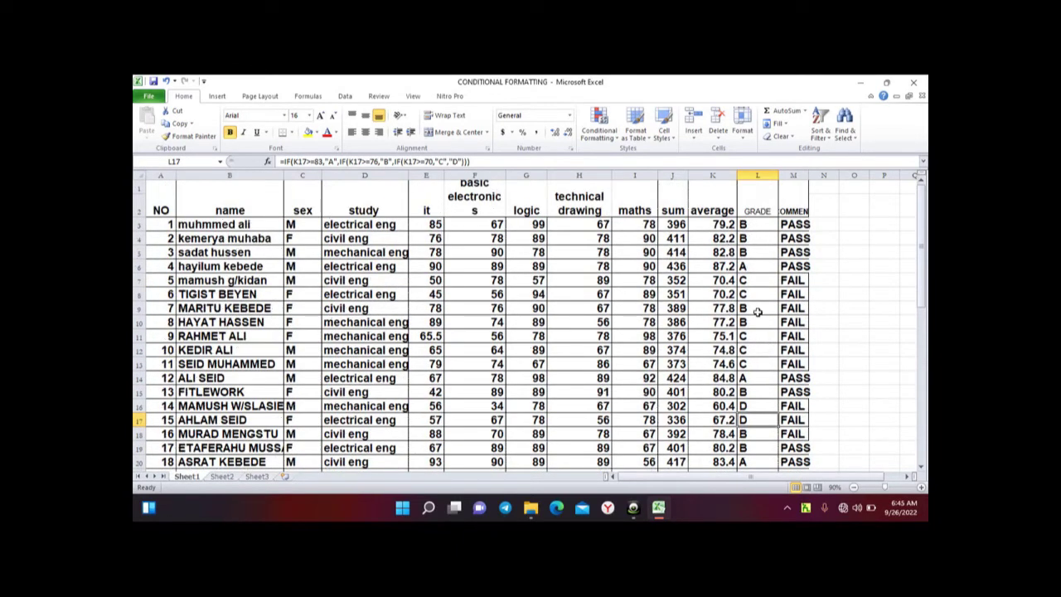
click(747, 405)
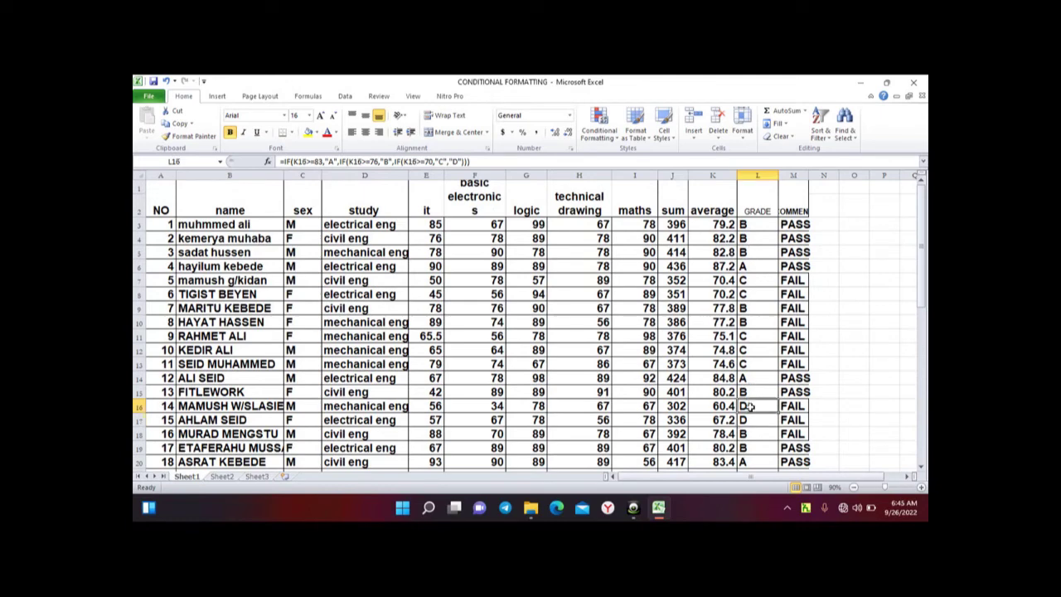
click(750, 417)
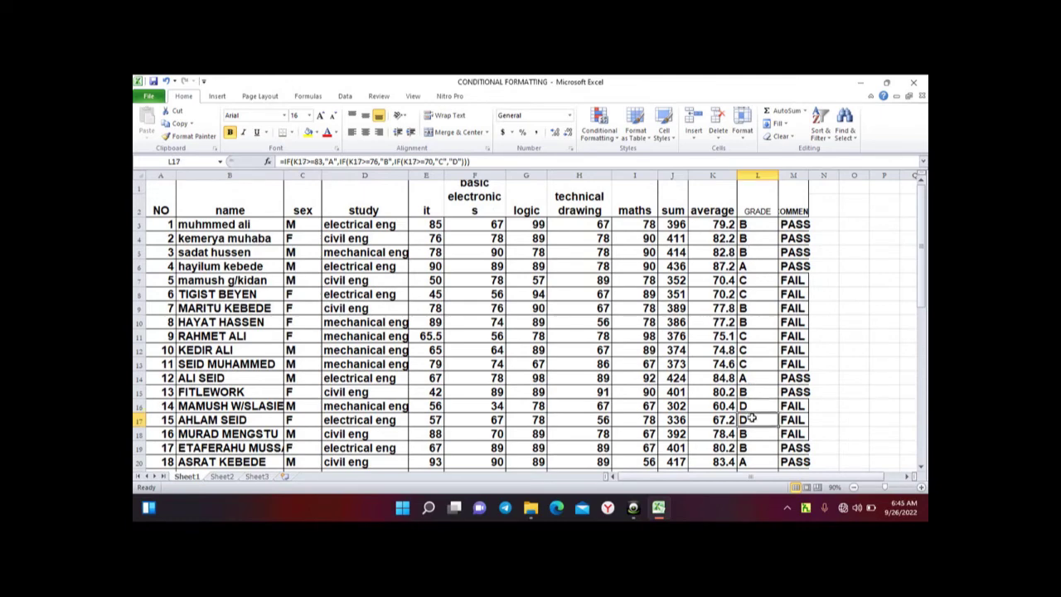
scroll(751, 417, down, 2)
scroll(751, 417, down, 1)
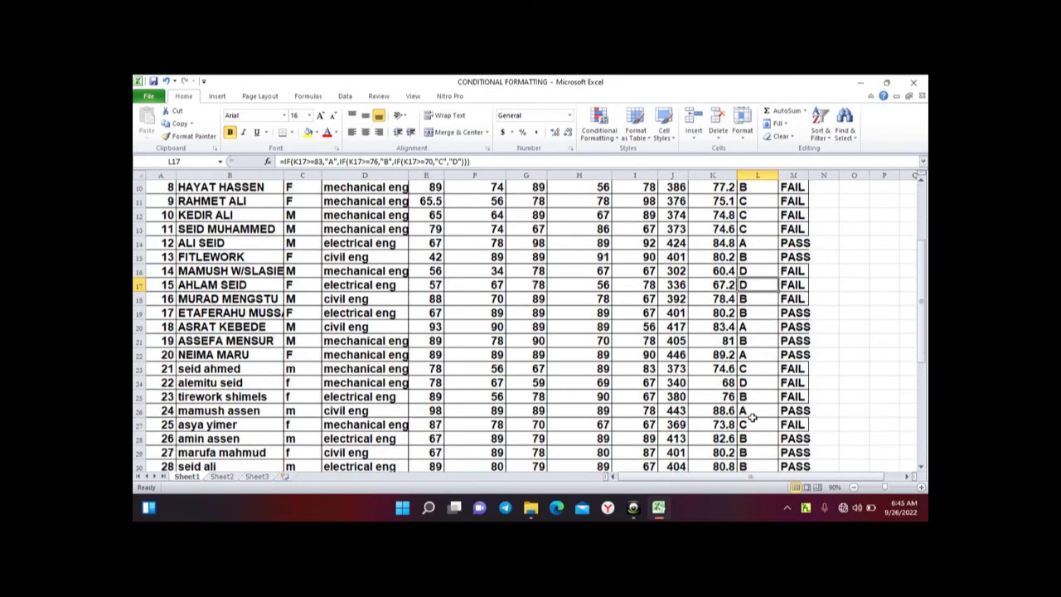
click(758, 386)
scroll(758, 386, down, 5)
scroll(758, 386, down, 4)
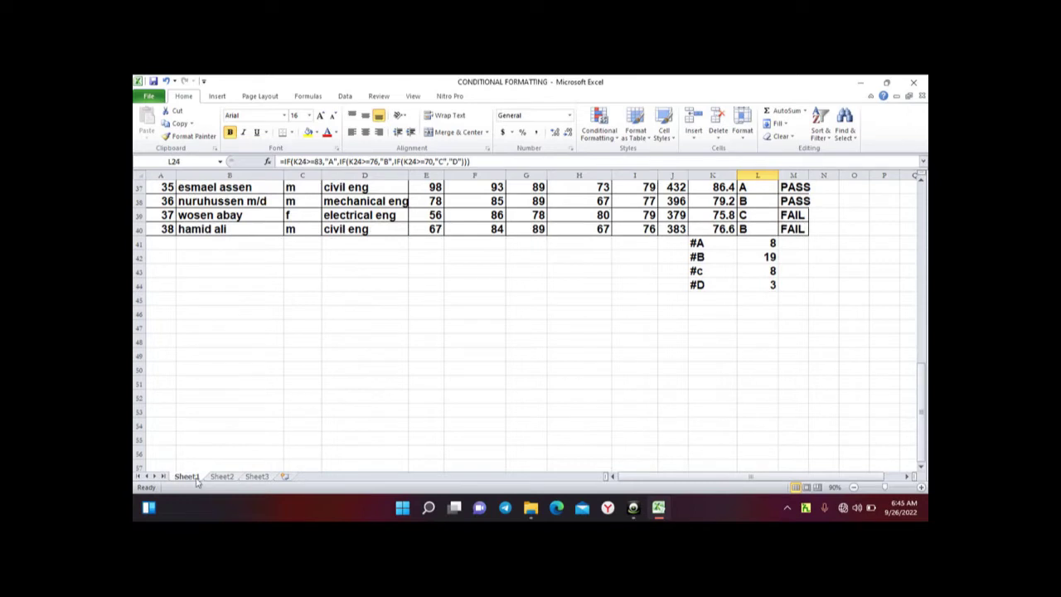
Go to Sheet2 and enter the label sumif in C13
click(222, 476)
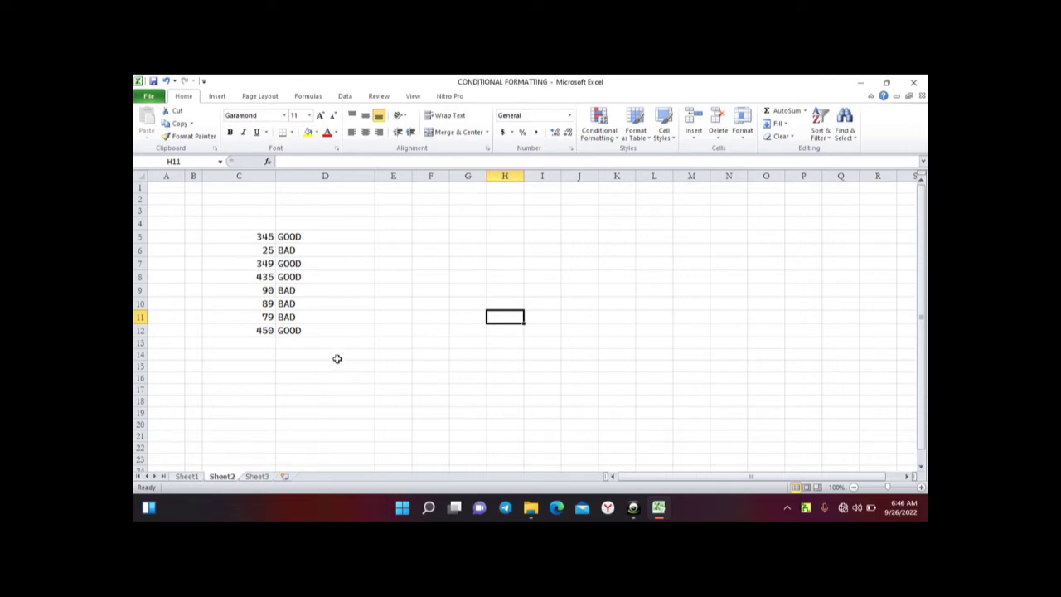
click(247, 341)
text(s)
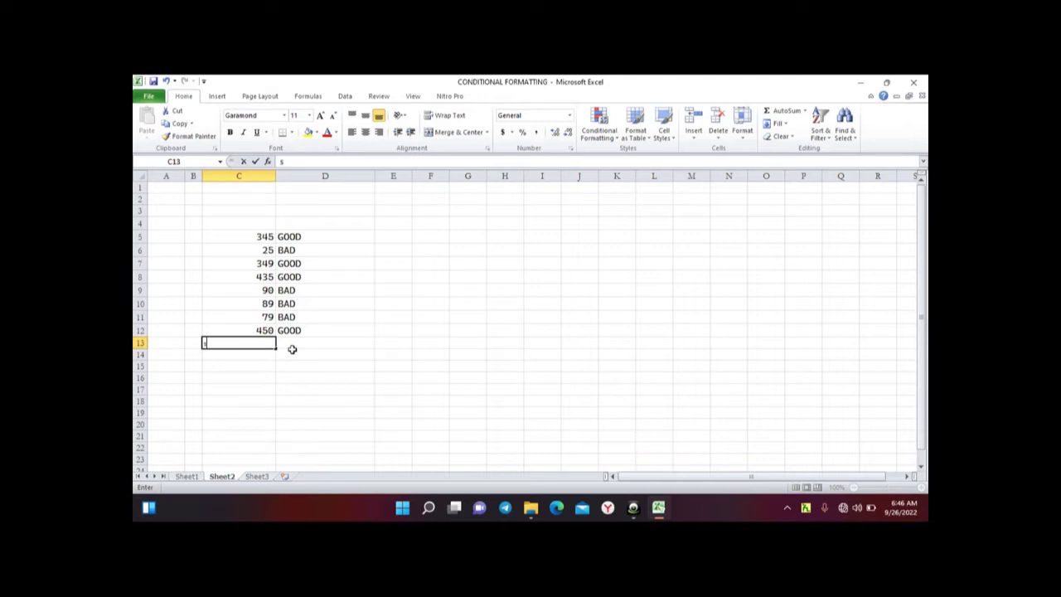
text(umi)
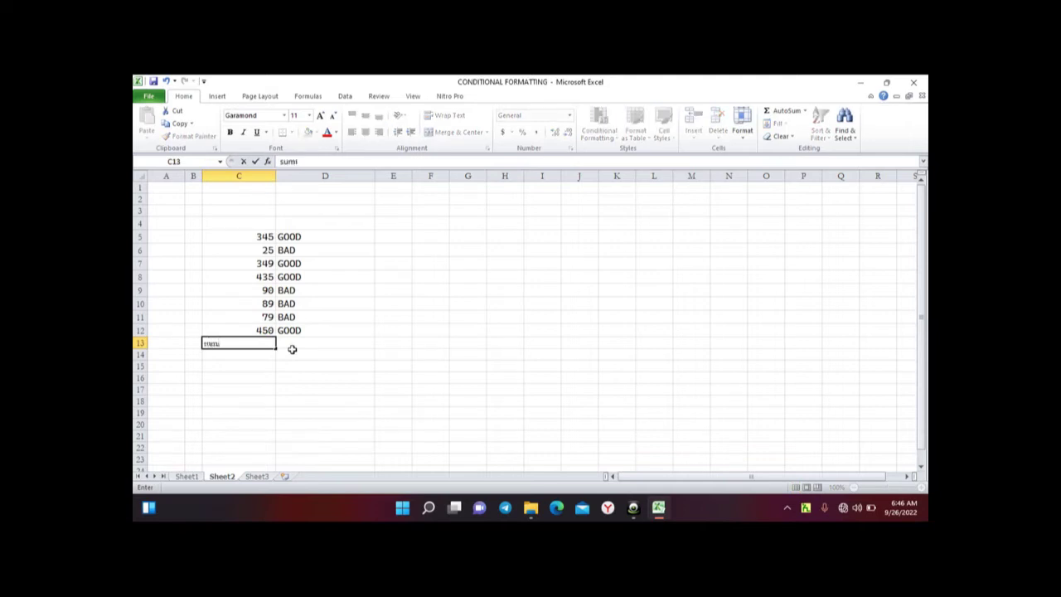
text(f)
Start a SUMIF formula in D13 with D5:D12 as the range
click(299, 346)
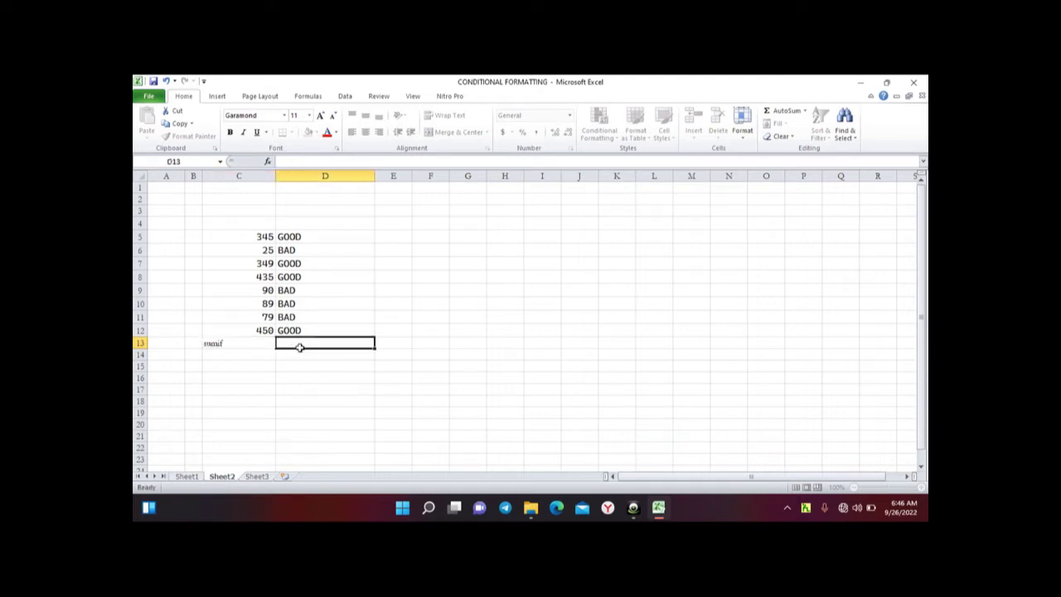
text(=)
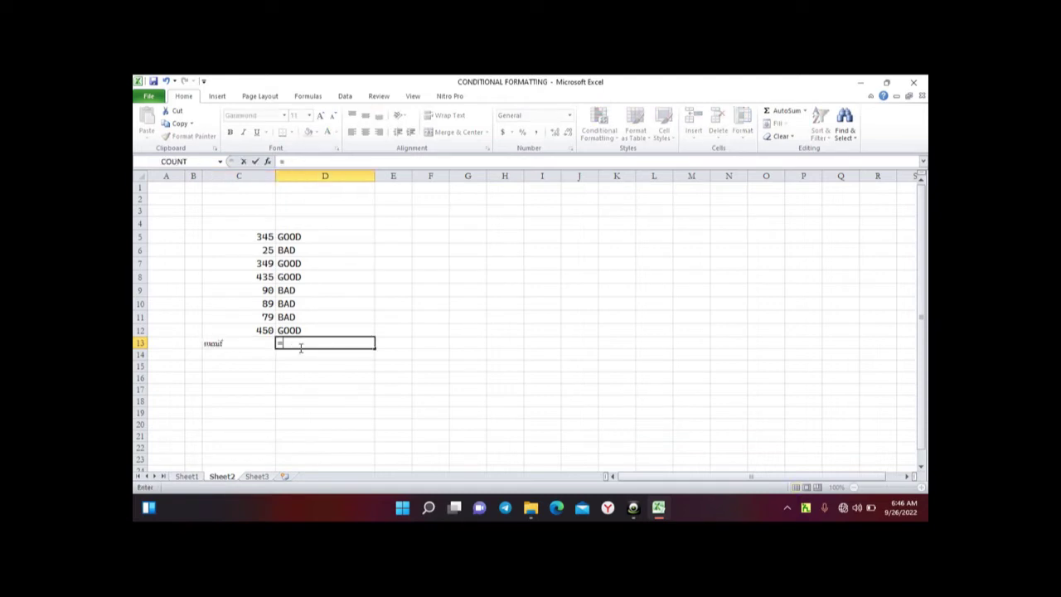
text(s)
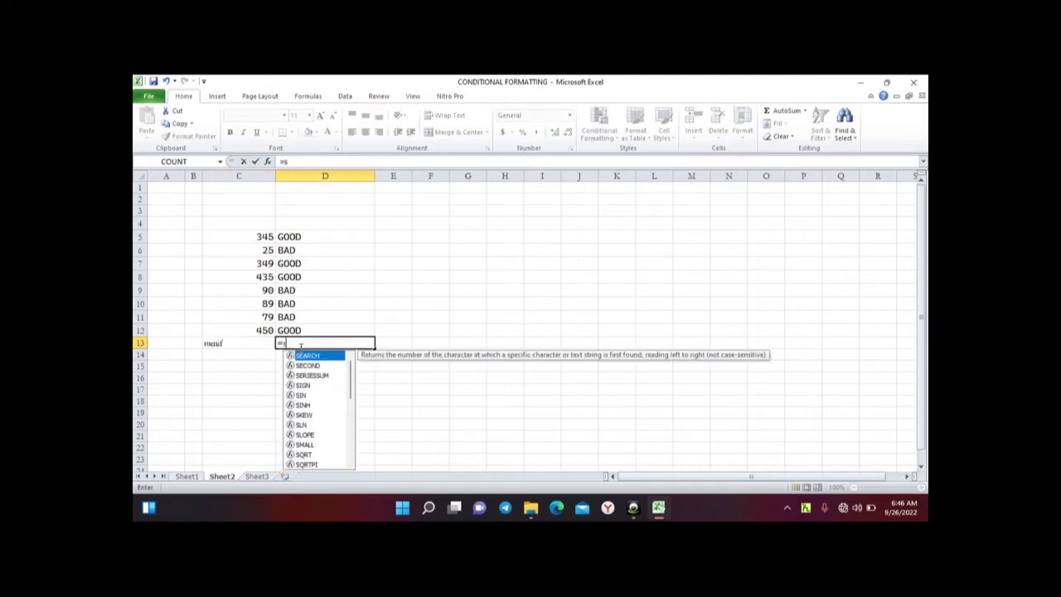
text(umif)
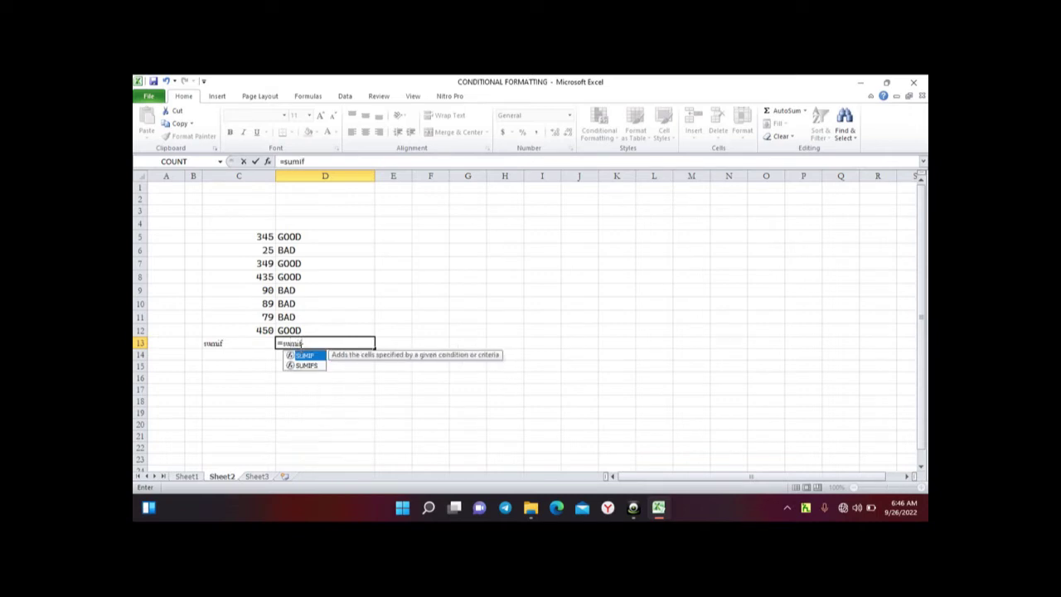
text(()
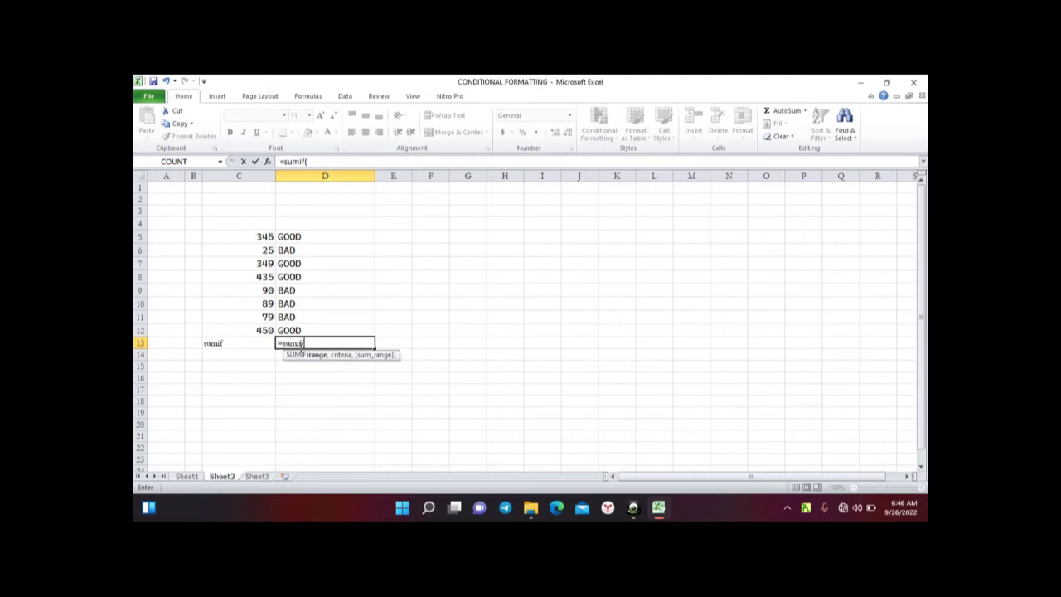
click(314, 237)
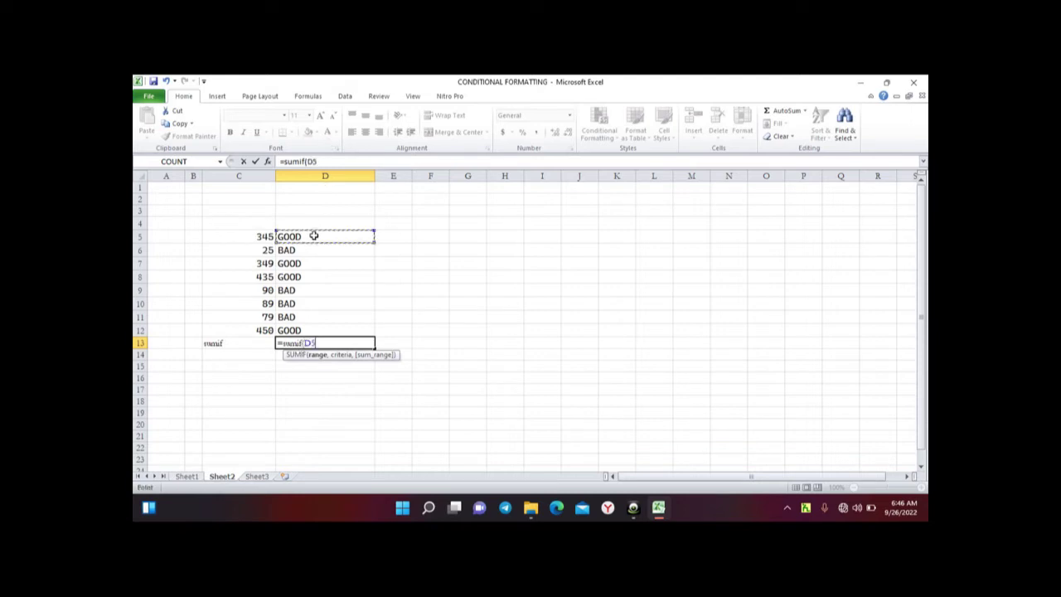
drag(314, 236, 316, 330)
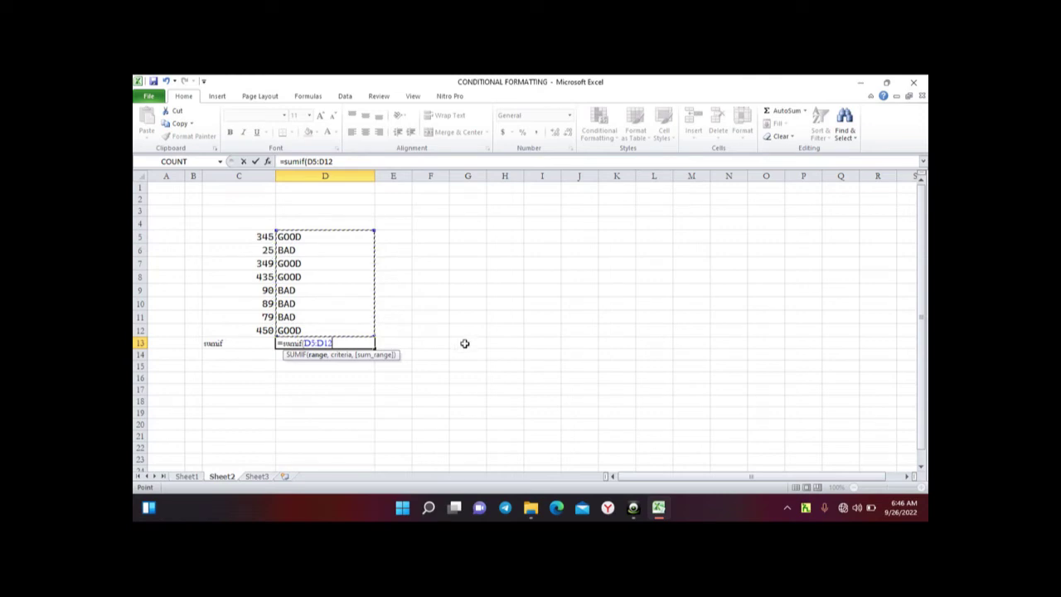
Add the "GOOD" criterion and C5:C12 as the sum range, closing the parenthesis
text(,)
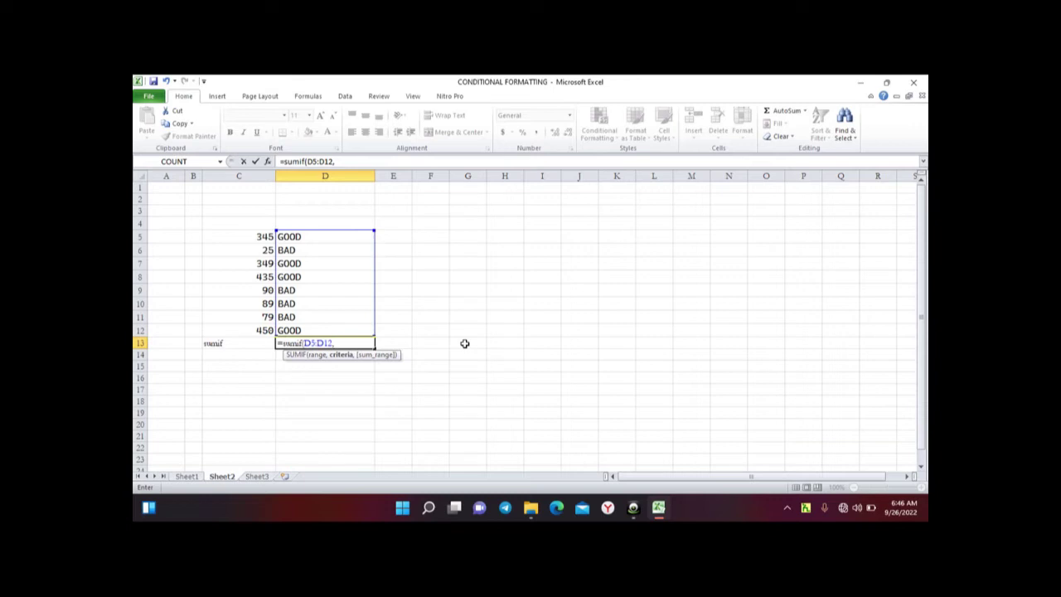
text(G)
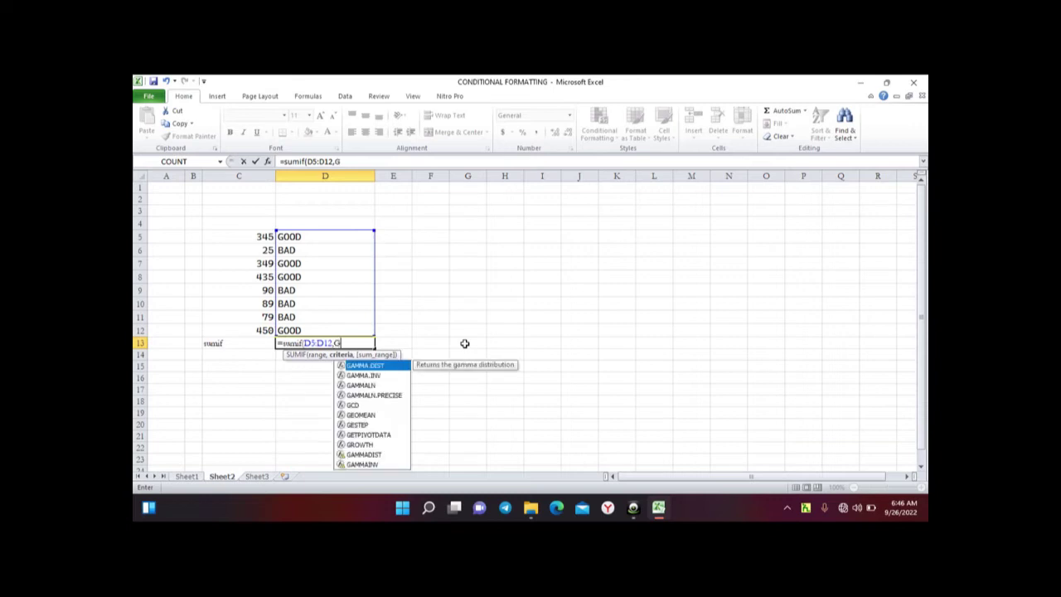
text(OOD)
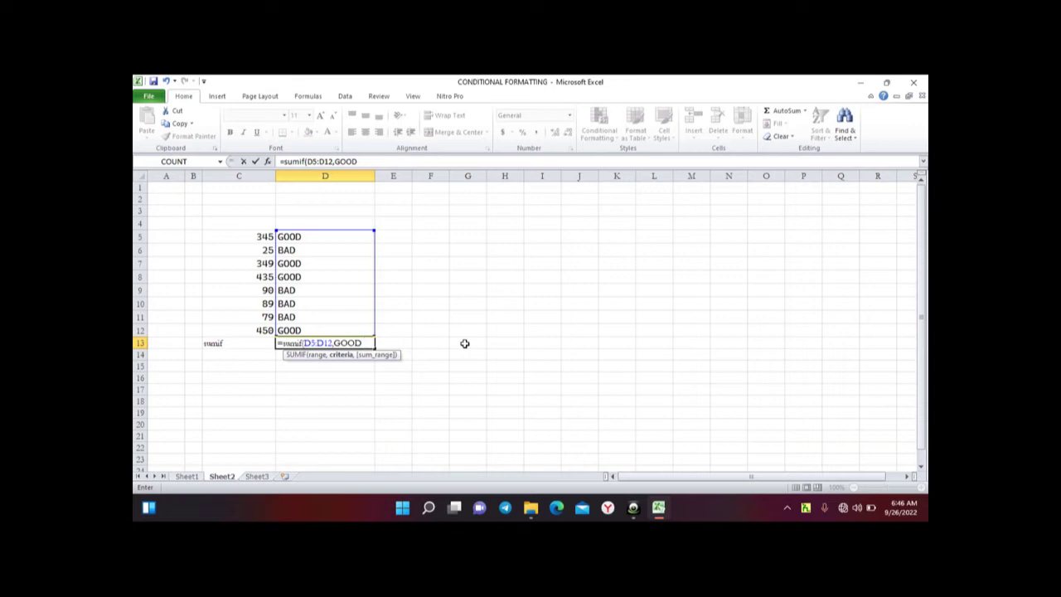
text(")
click(332, 342)
text(")
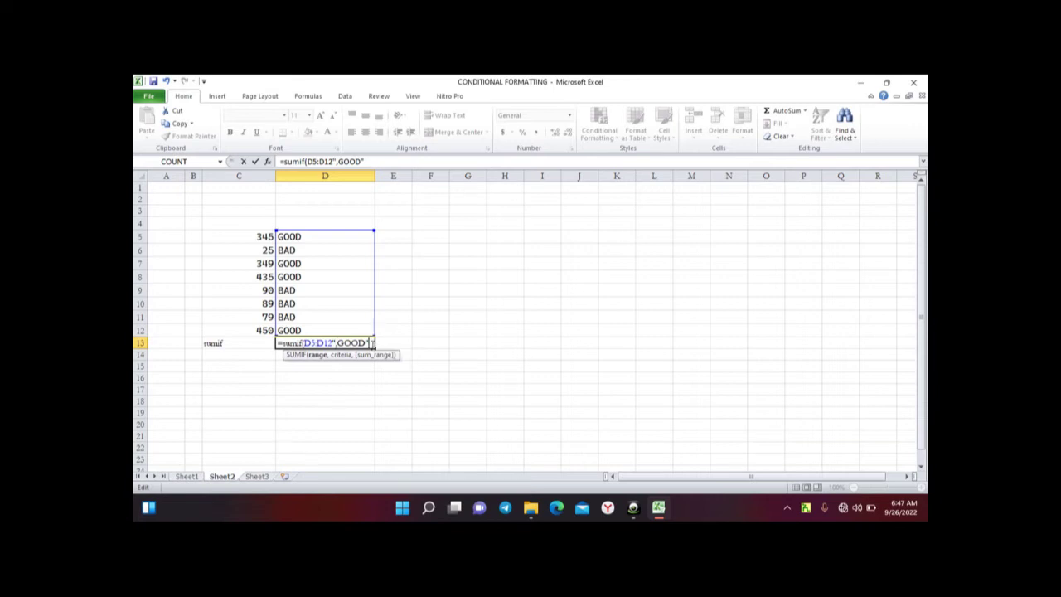
text(,)
scroll(367, 343, down, 1)
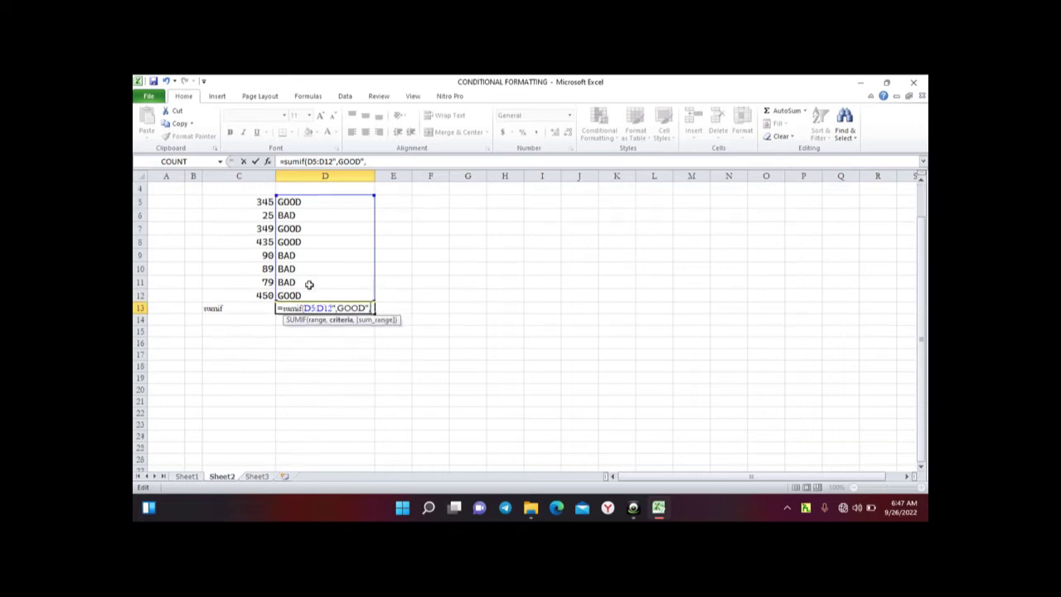
drag(263, 202, 262, 295)
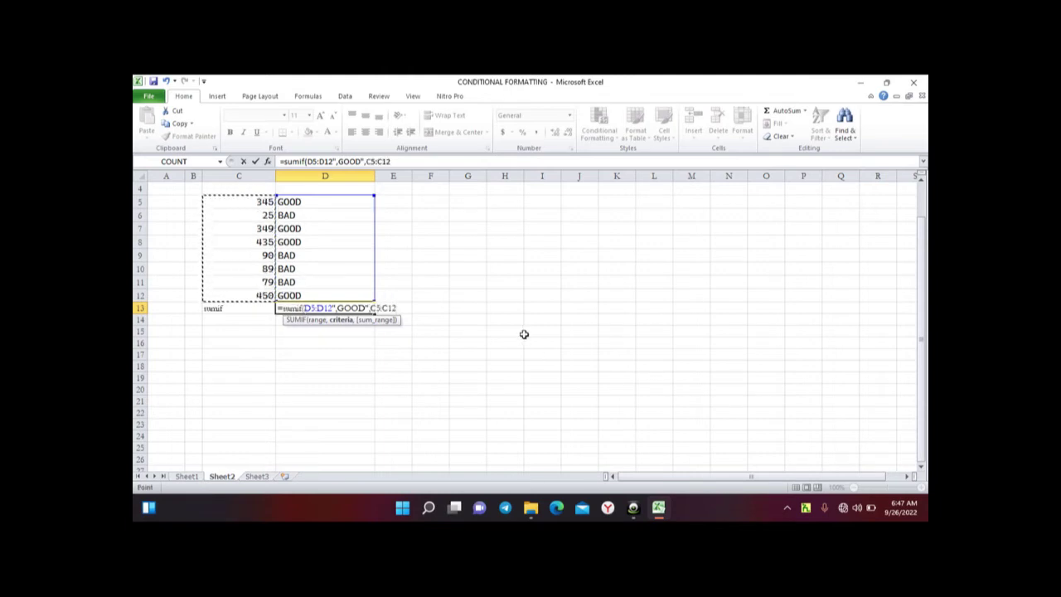
text())
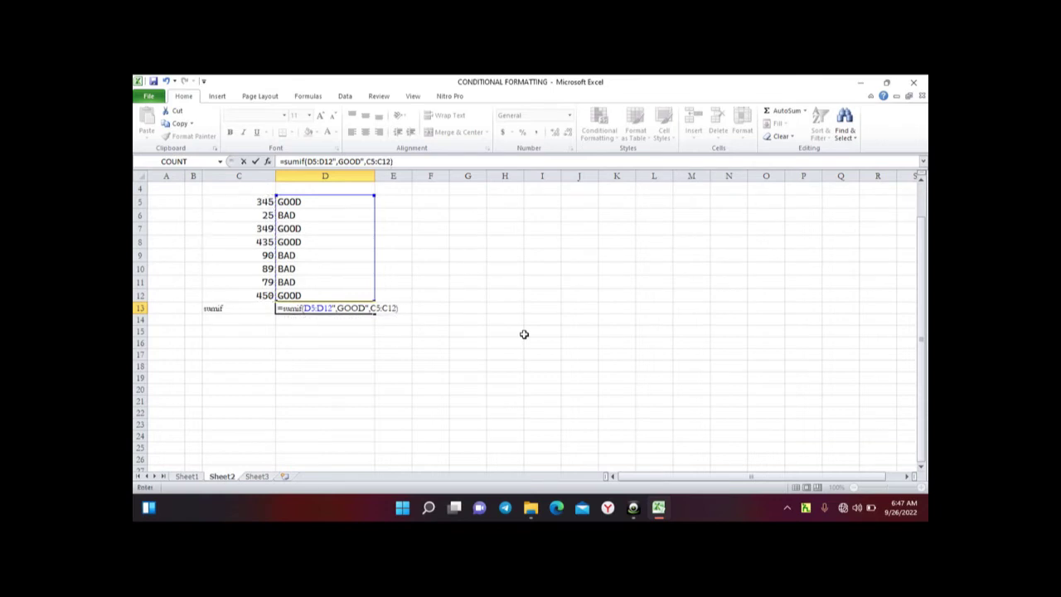
key(Return)
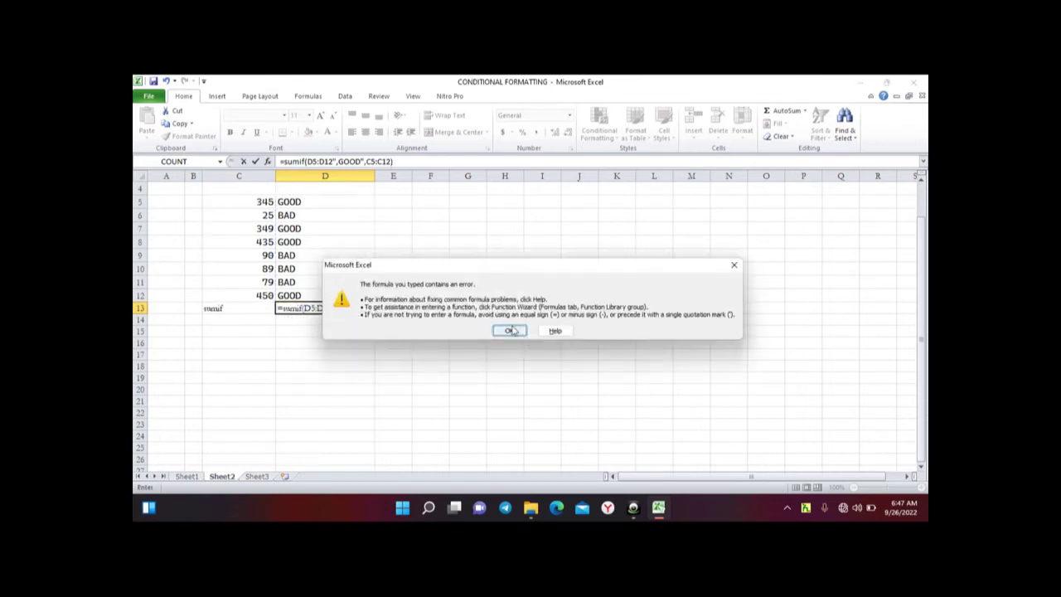
click(507, 329)
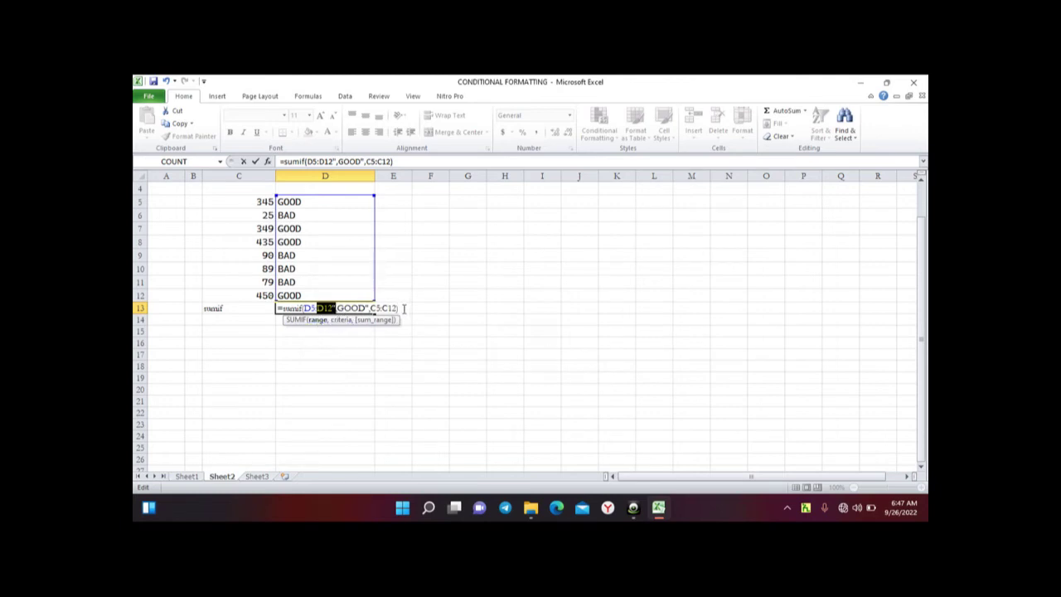
click(404, 309)
click(403, 308)
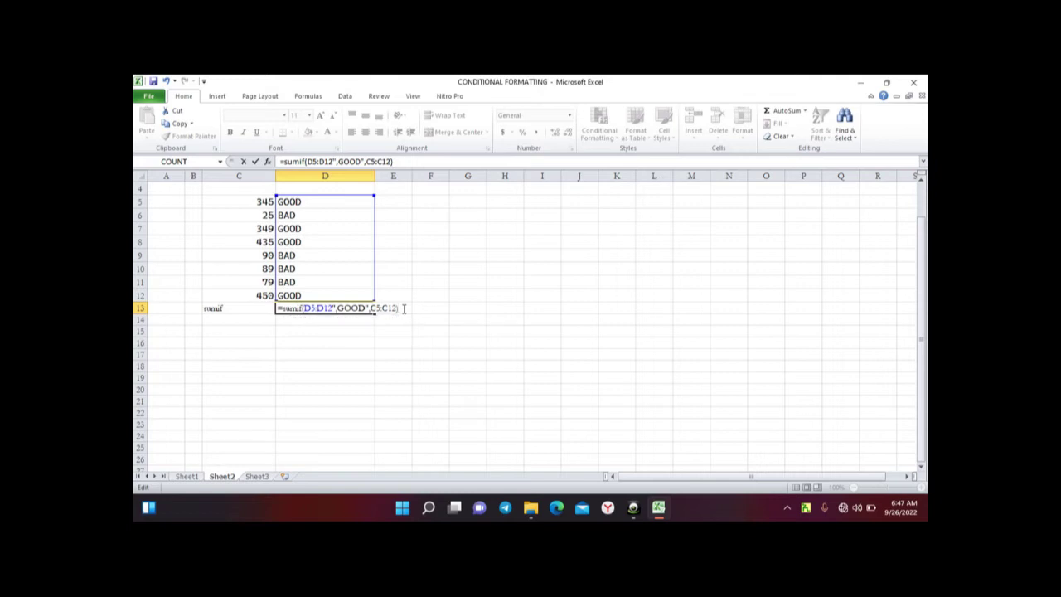
key(Return)
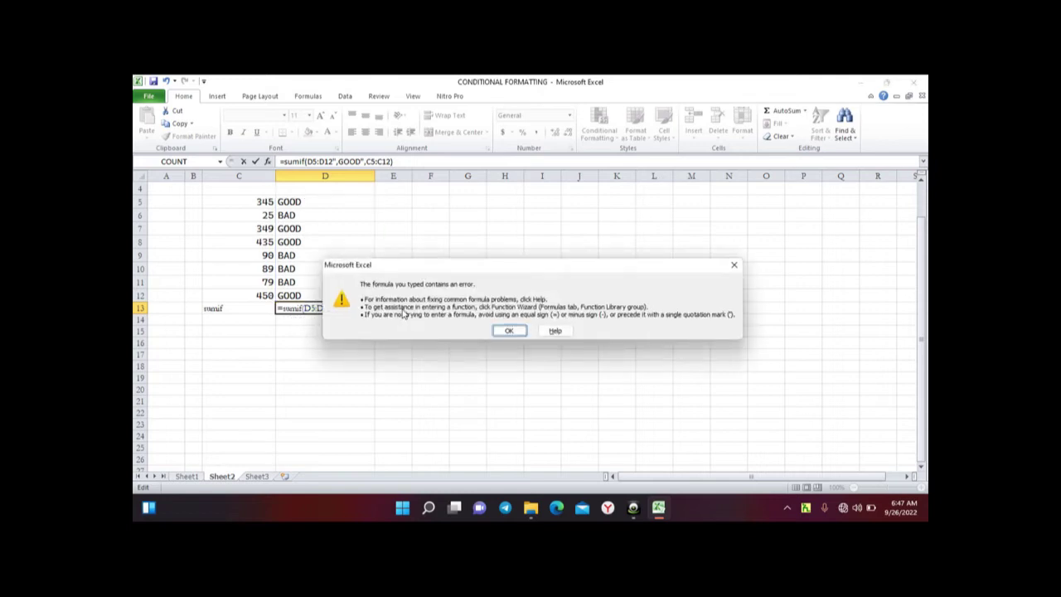
click(515, 334)
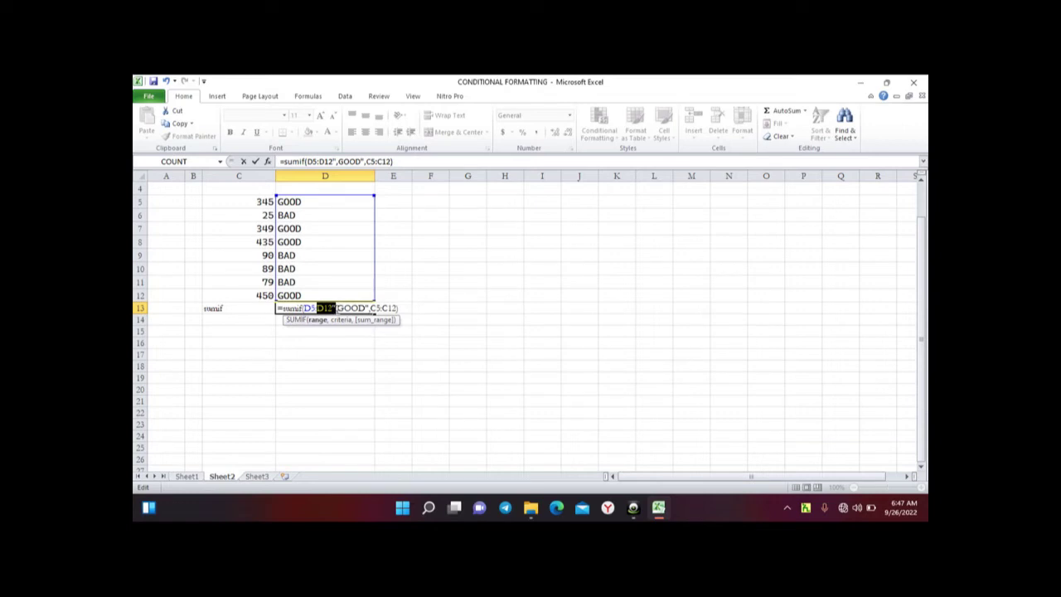
click(375, 308)
key(BackSpace)
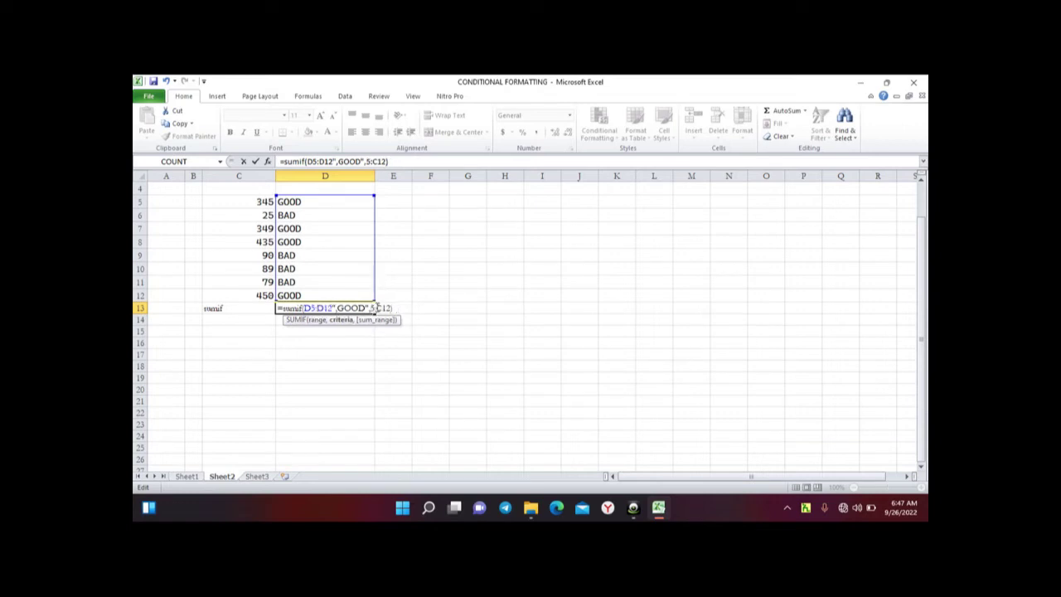
text(C)
key(BackSpace)
text(C)
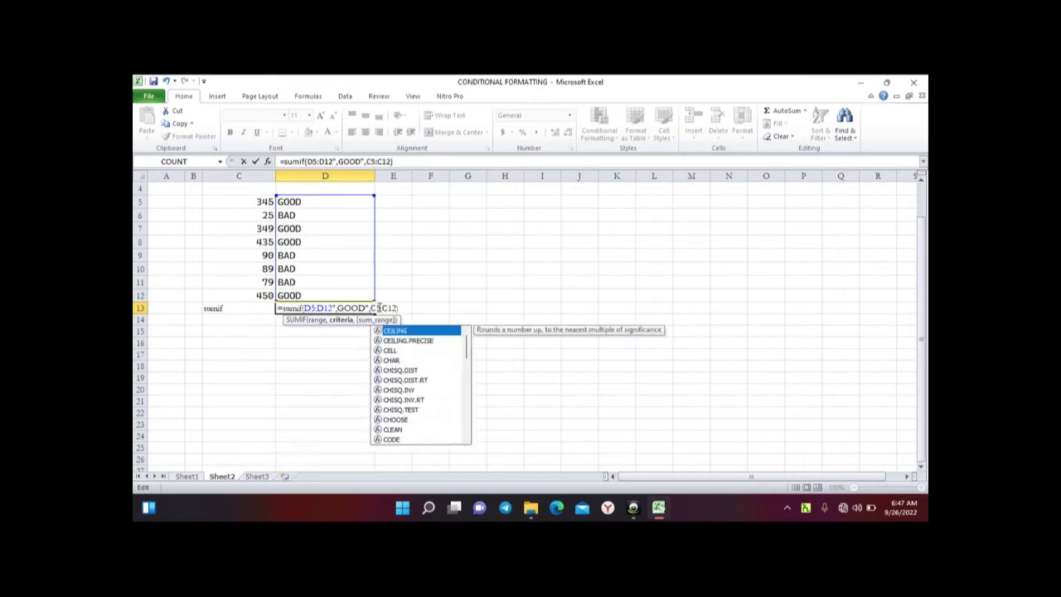
click(386, 307)
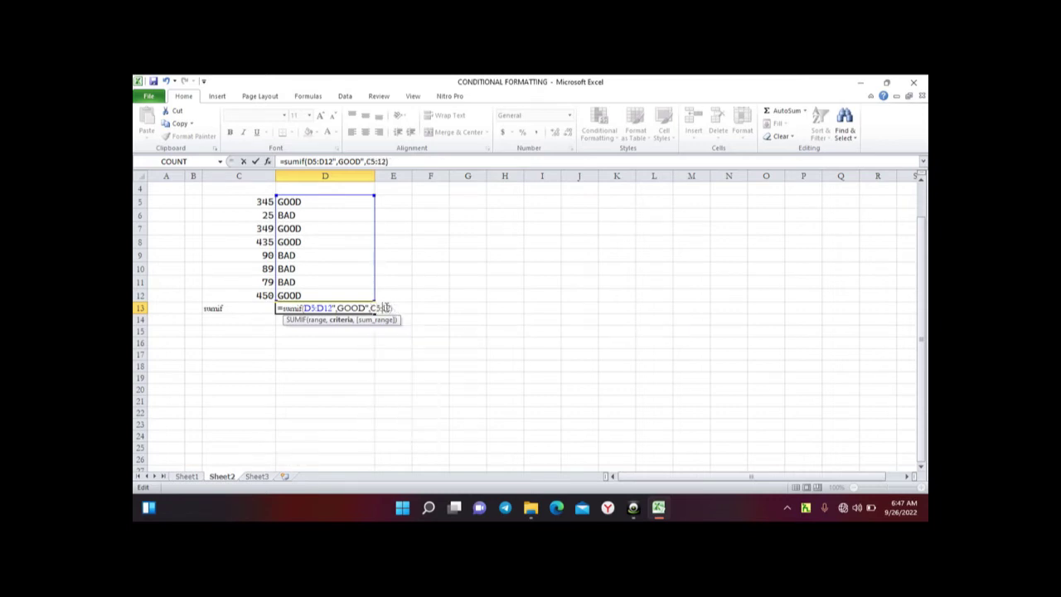
text(C)
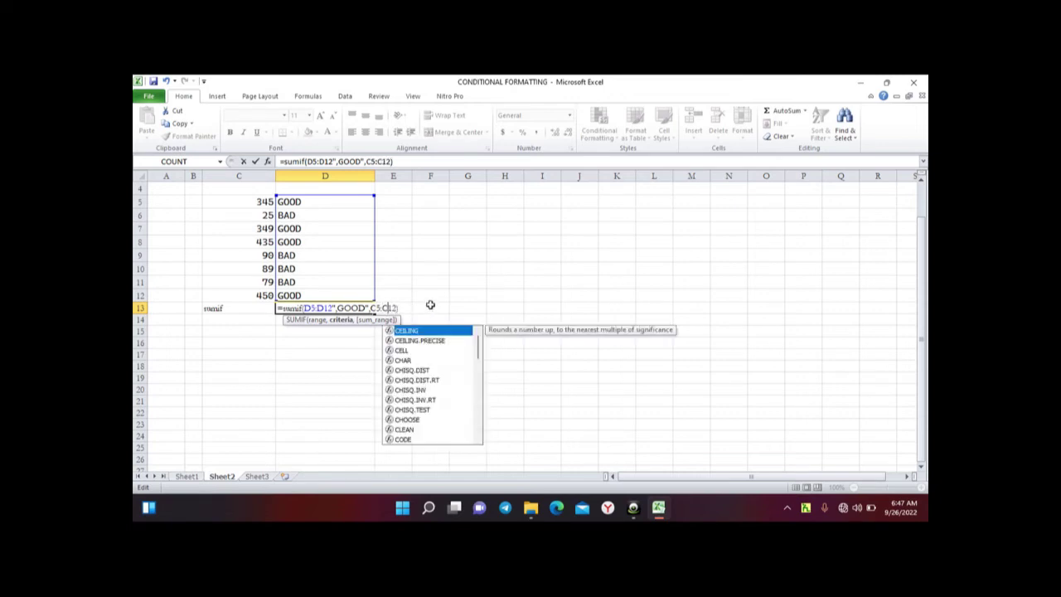
key(Escape)
key(Return)
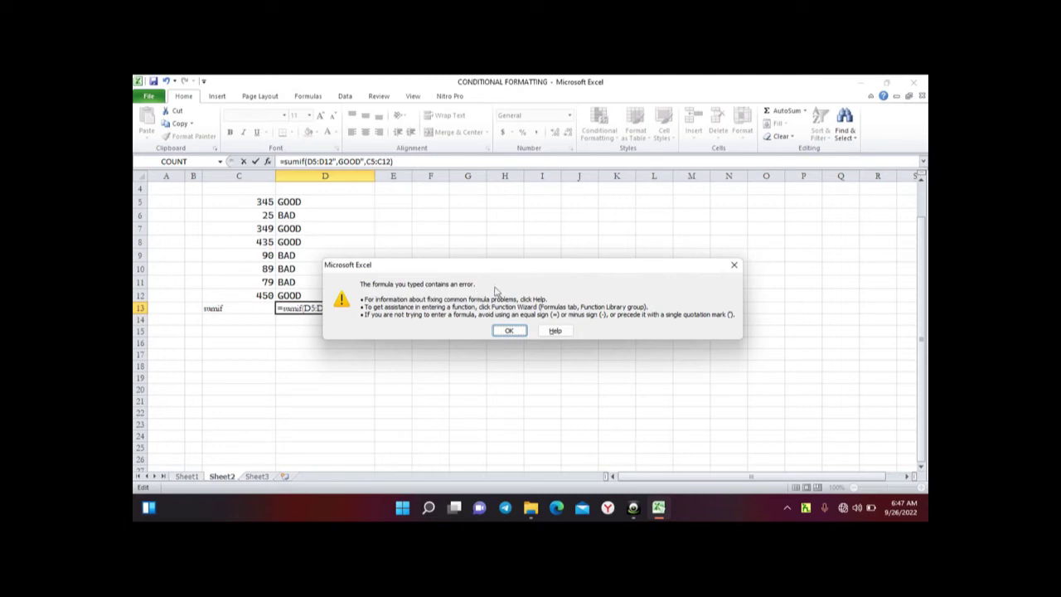
click(733, 265)
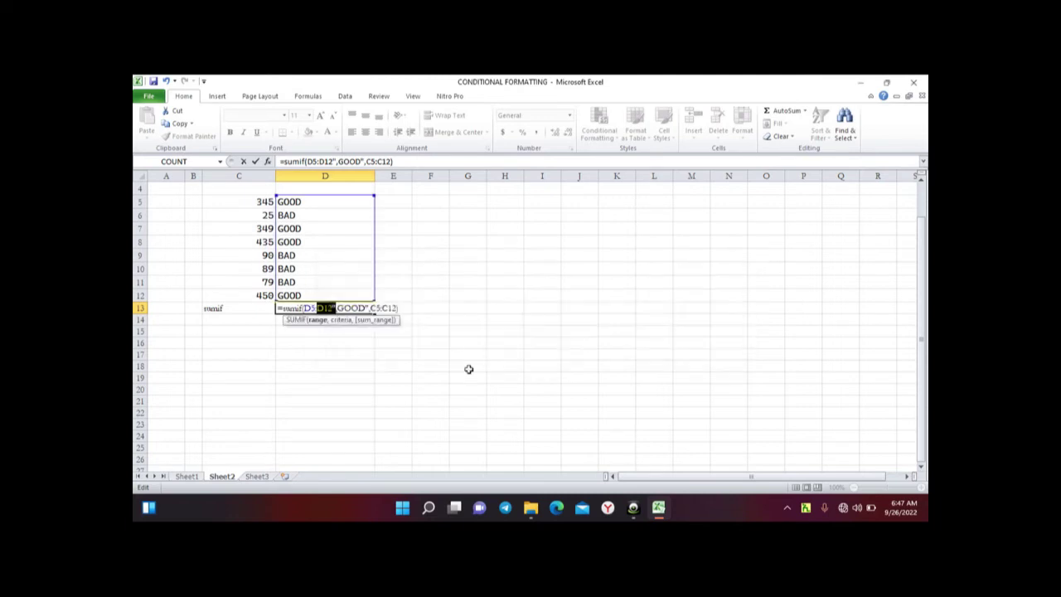
Retype D13's arguments as =sumif(D5:D12,"GOOD",C5:C12) so it returns 1579
click(403, 343)
click(399, 308)
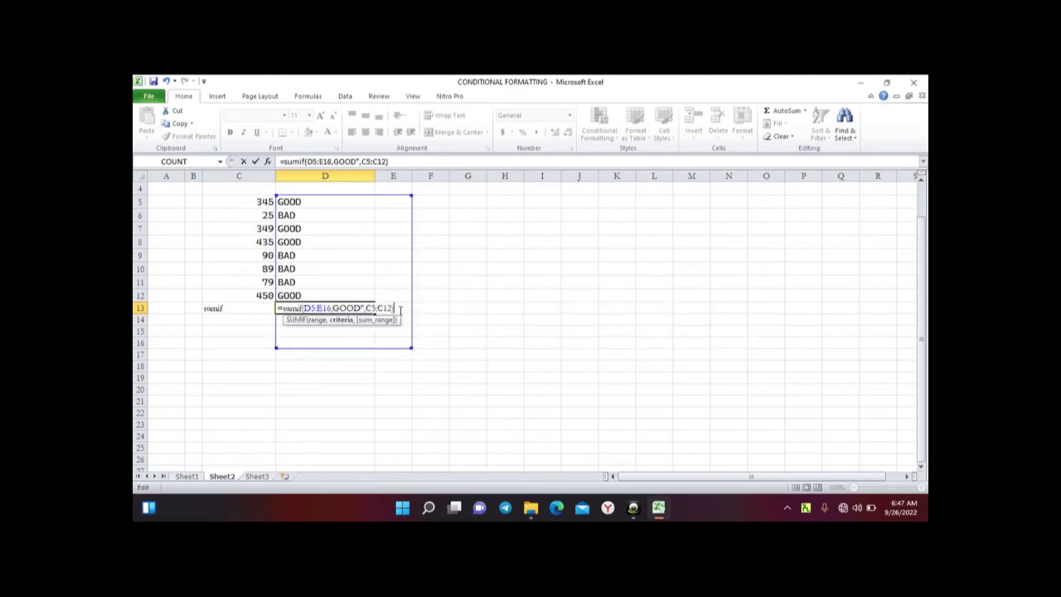
key(BackSpace)
key(BackSpace)
key(BackSpace)
key(BackSpace)
key(BackSpace)
key(BackSpace)
key(BackSpace)
key(BackSpace)
key(BackSpace)
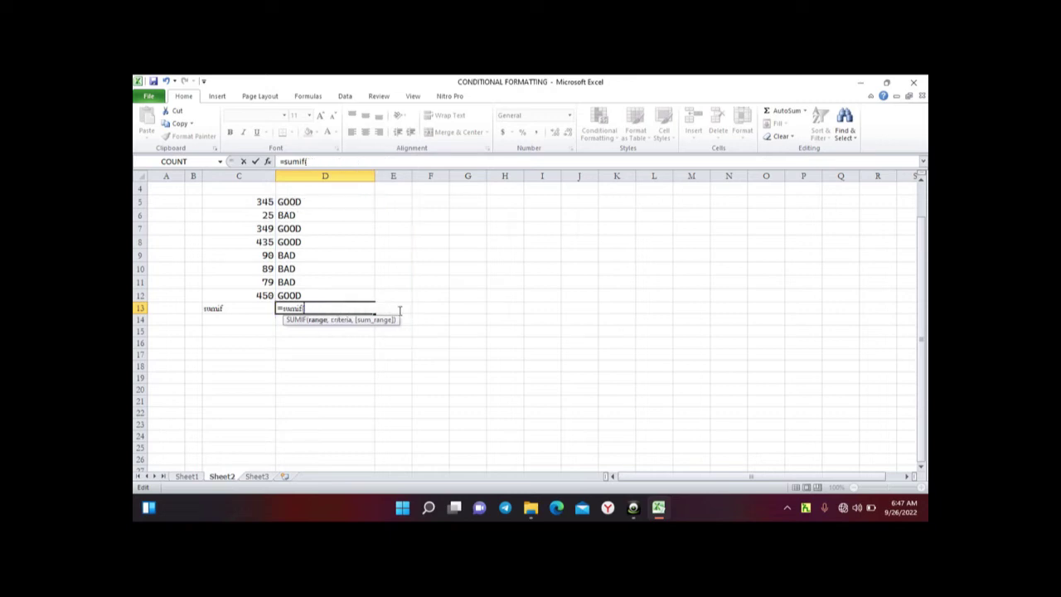
text(D)
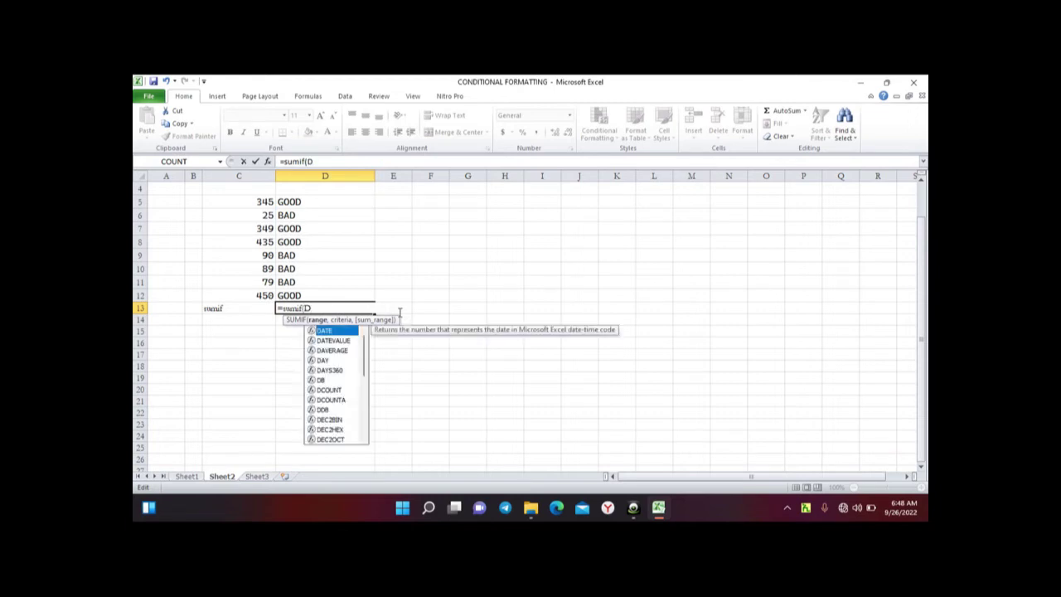
text(5)
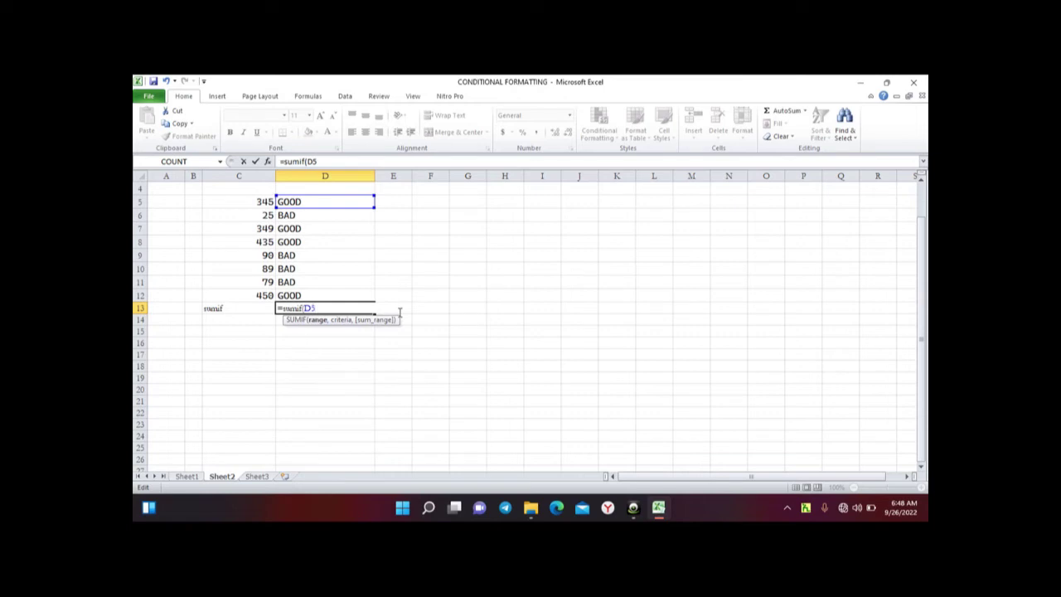
text(:D)
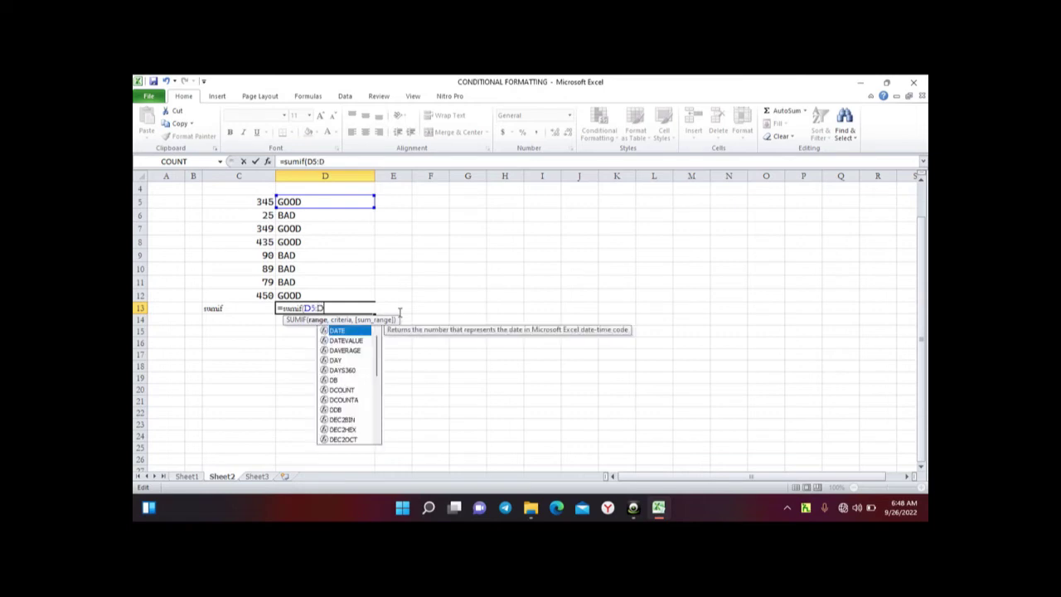
text(12)
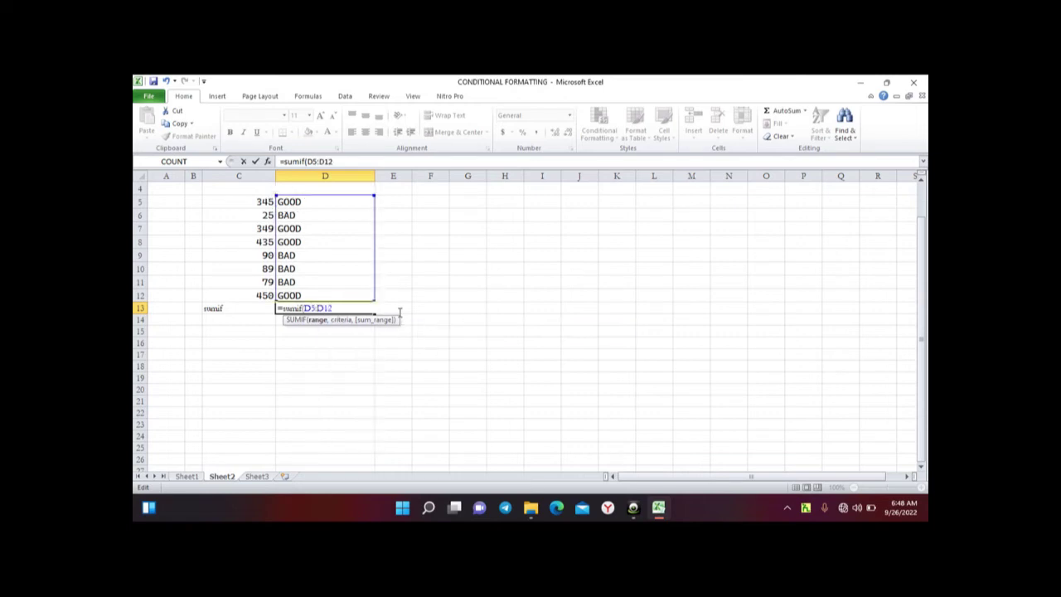
text(,)
text(")
text(GOOD")
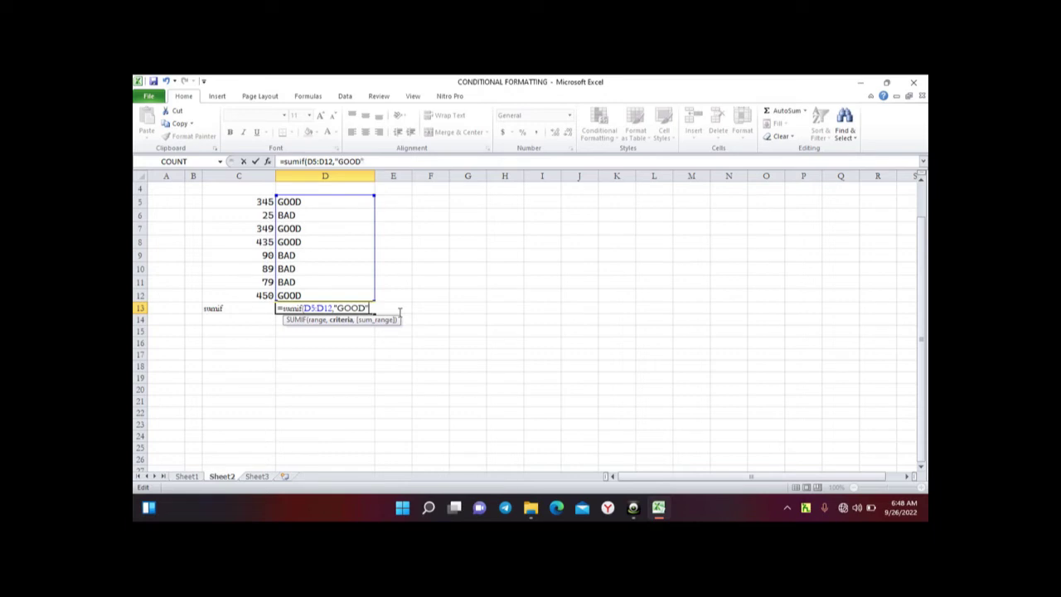
text(,)
text(C)
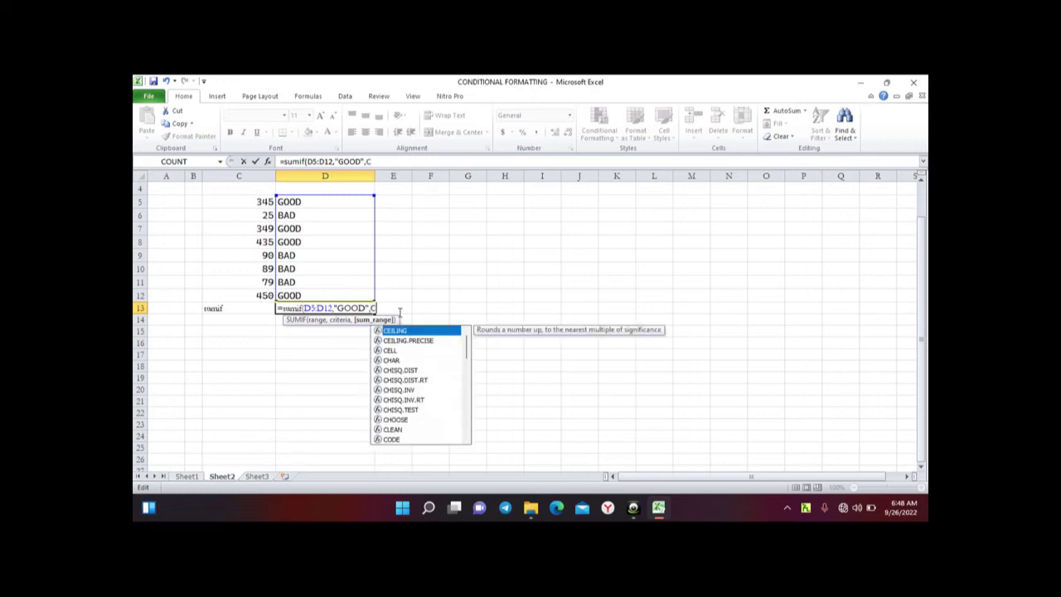
text(5)
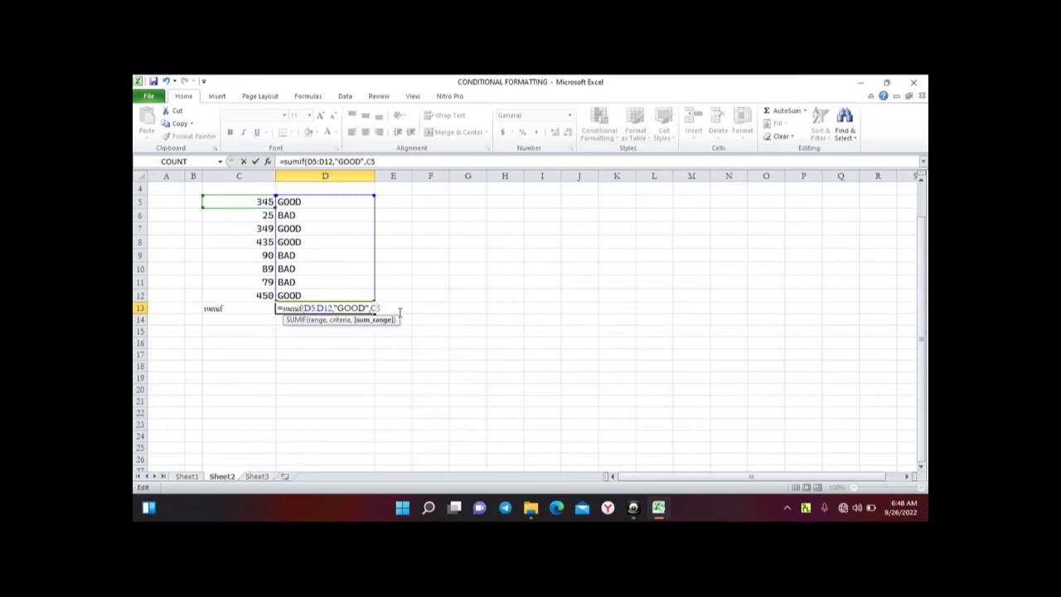
text(:)
text(C12)
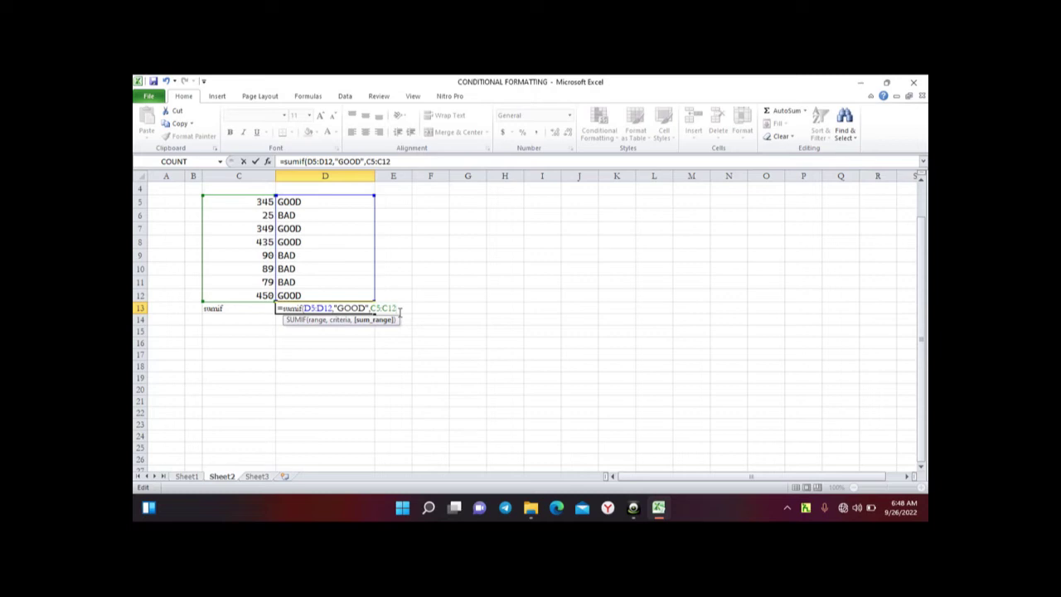
text())
key(BackSpace)
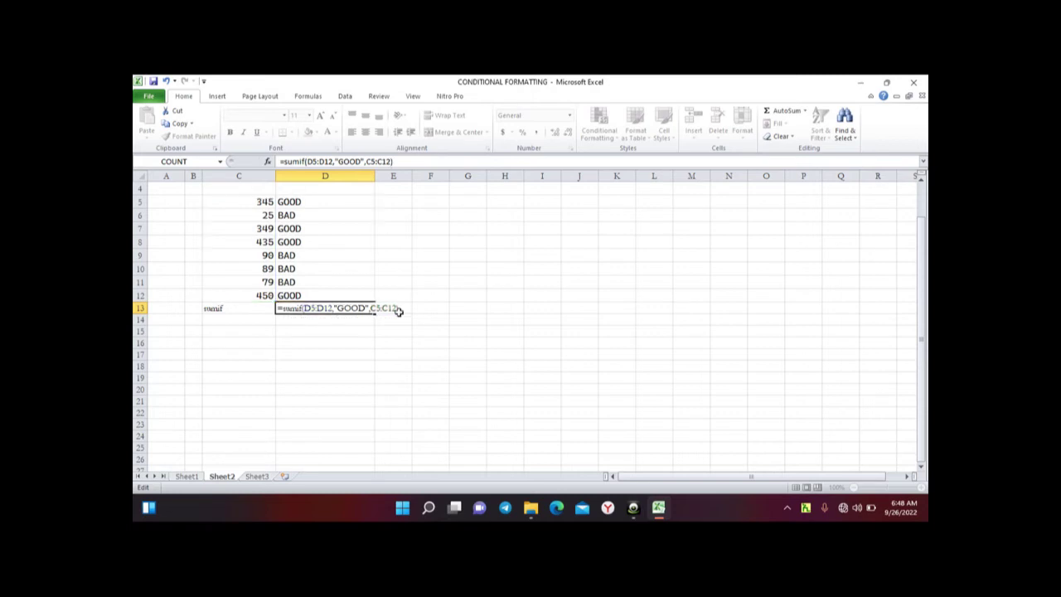
key(Return)
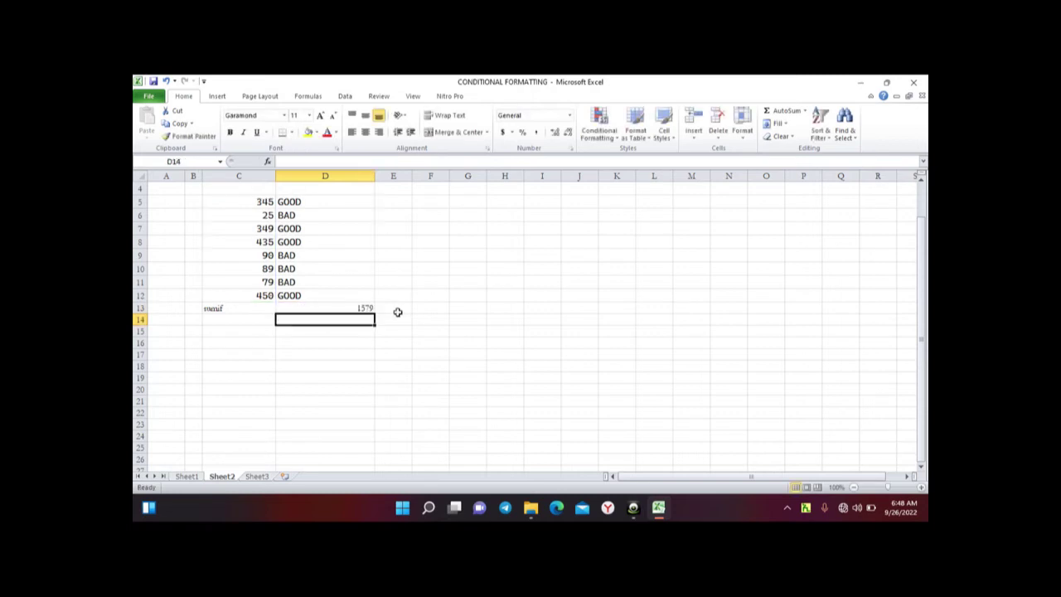
click(355, 308)
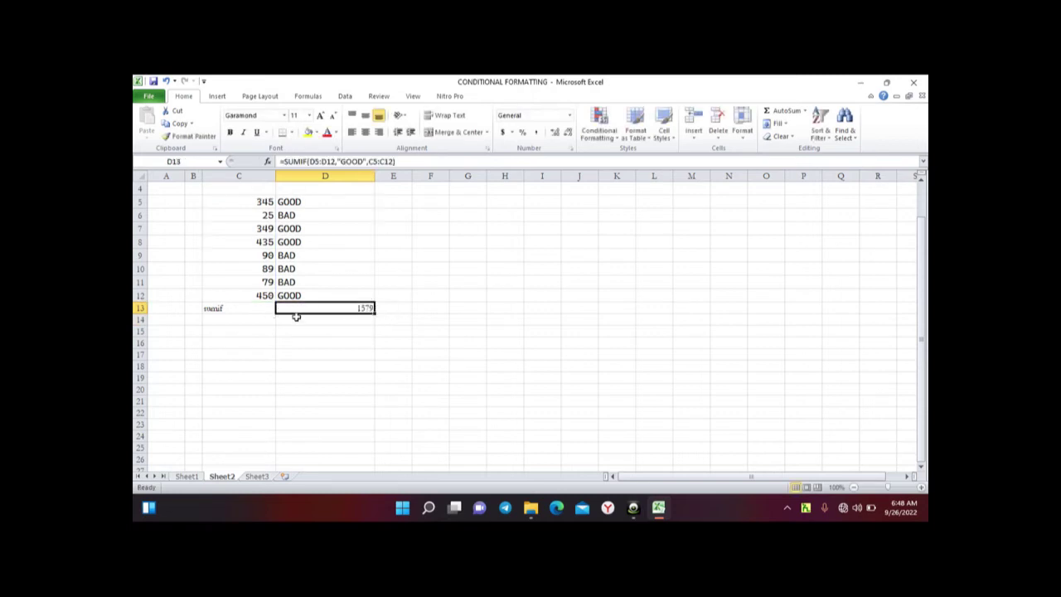
click(233, 322)
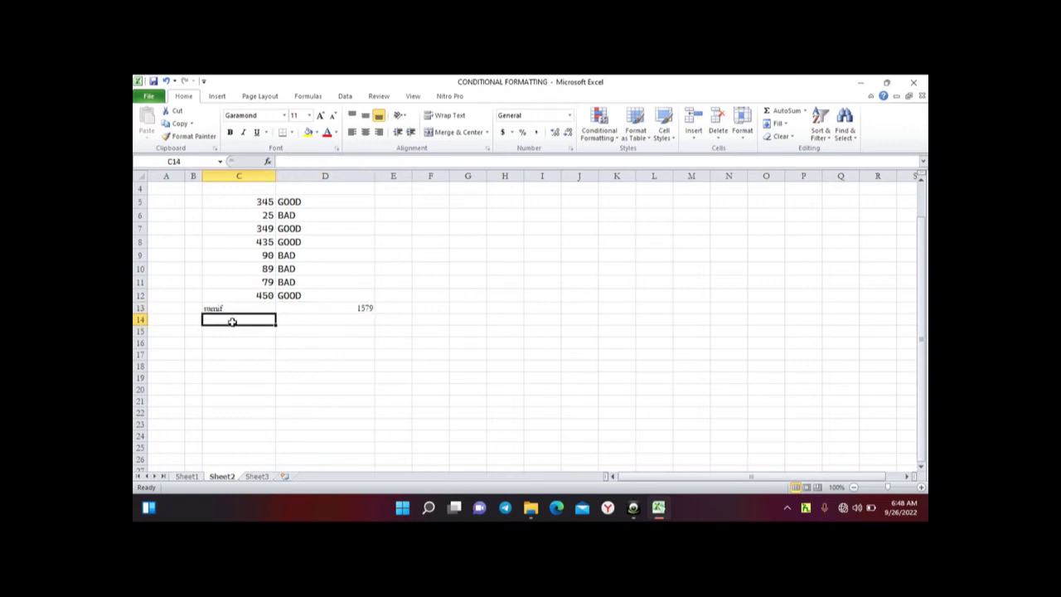
text(S)
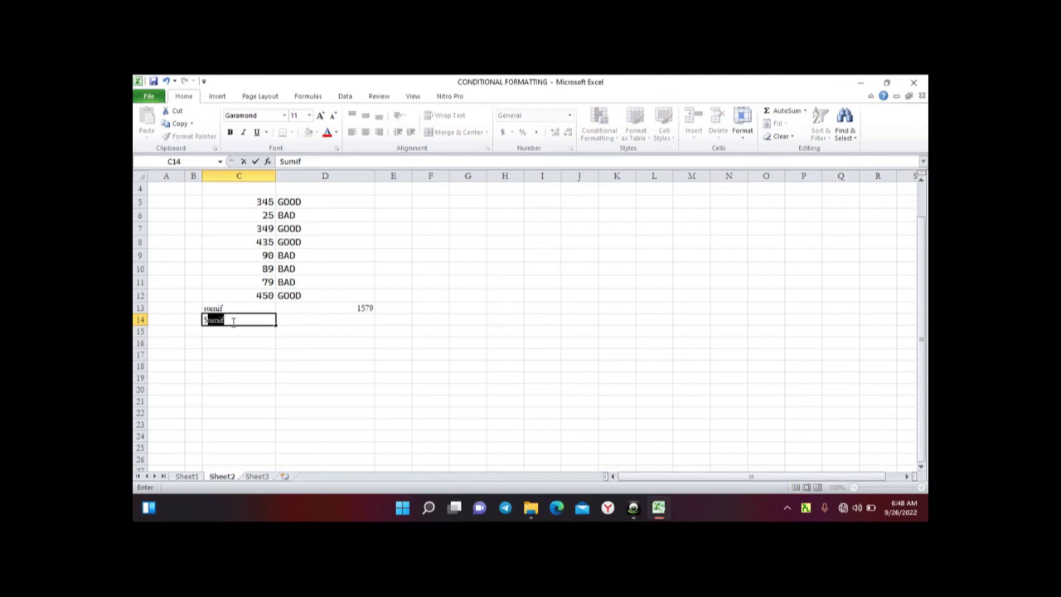
text(U)
key(BackSpace)
key(BackSpace)
key(BackSpace)
text(s)
text(u)
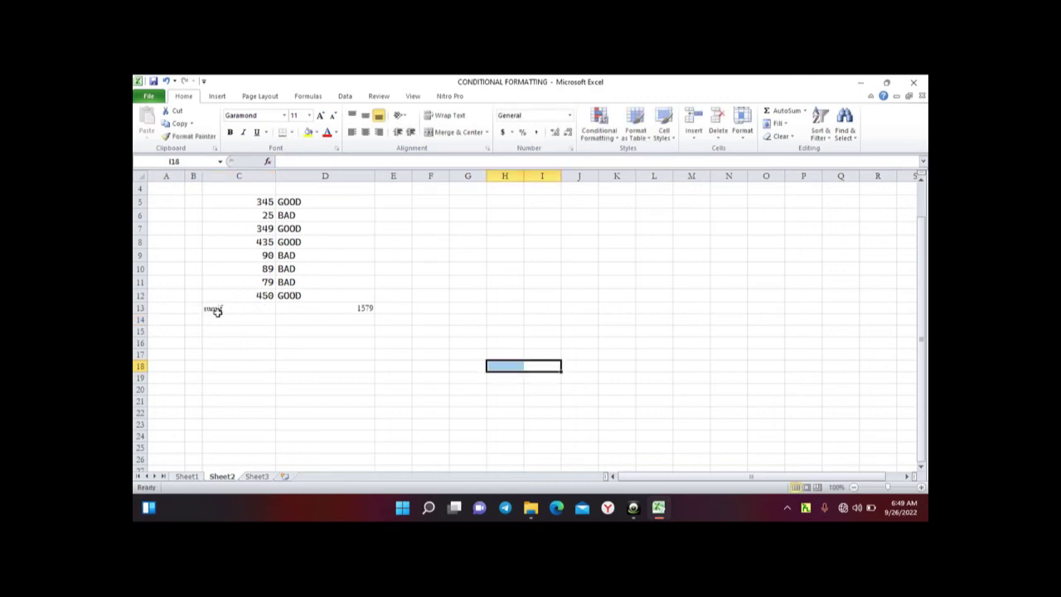
Copy C13:D13 and paste only its formulas into C14:D14
drag(213, 308, 346, 312)
right_click(347, 311)
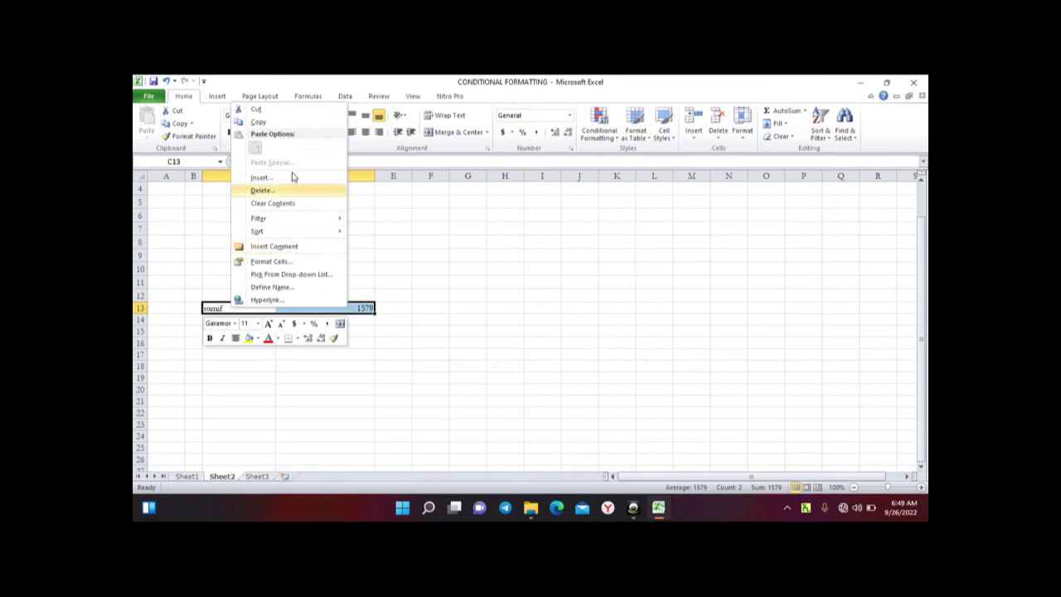
click(264, 122)
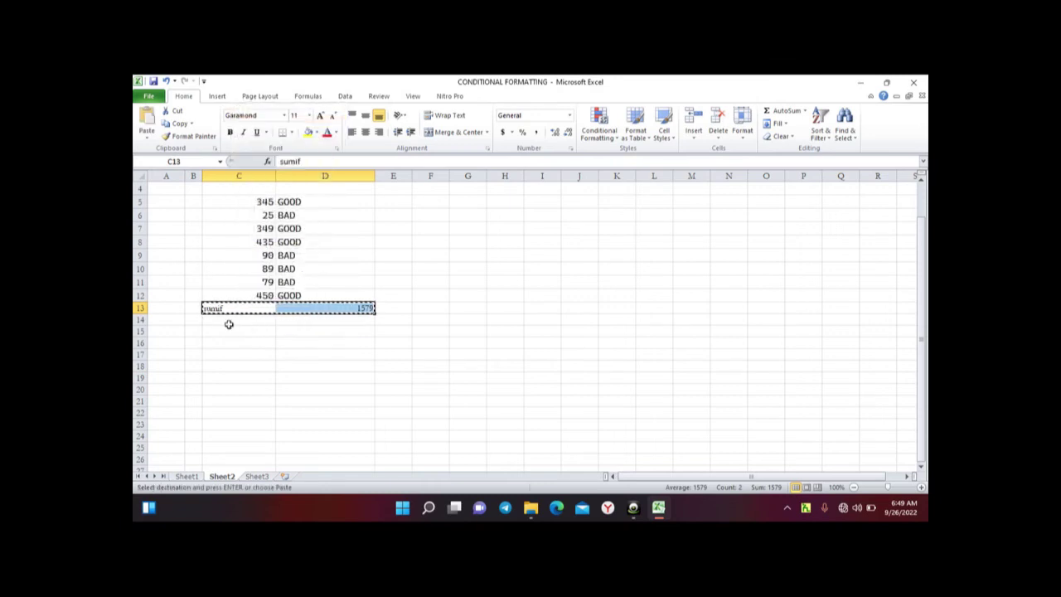
drag(225, 320, 290, 326)
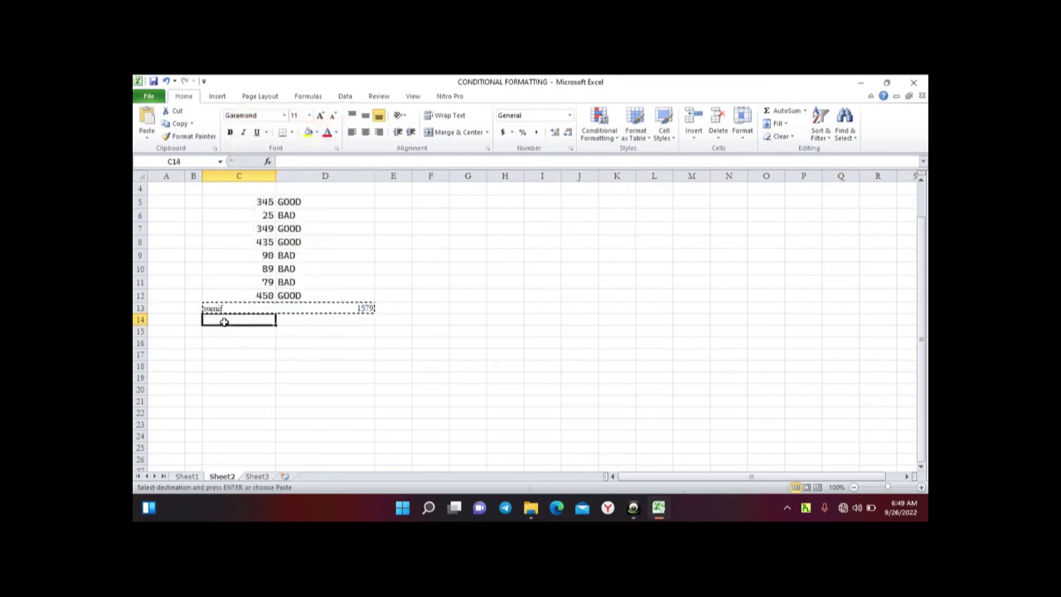
right_click(344, 319)
click(280, 173)
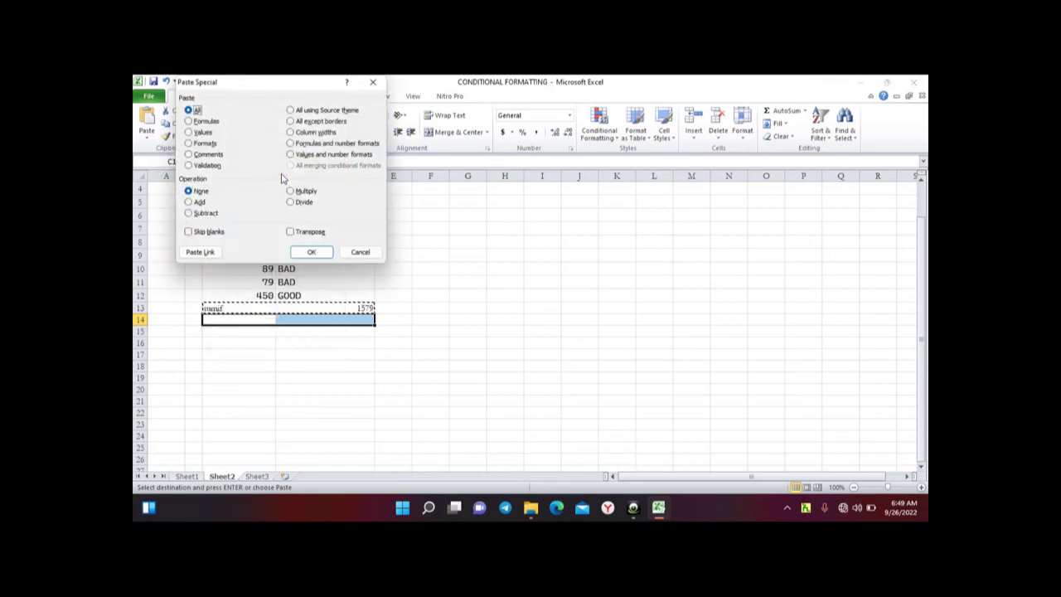
click(204, 122)
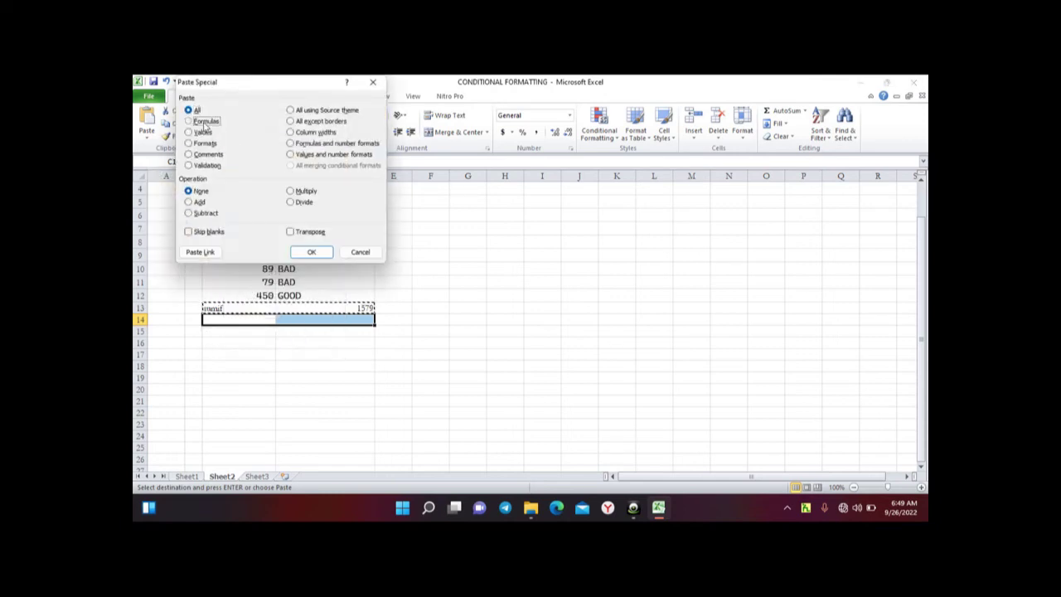
click(309, 252)
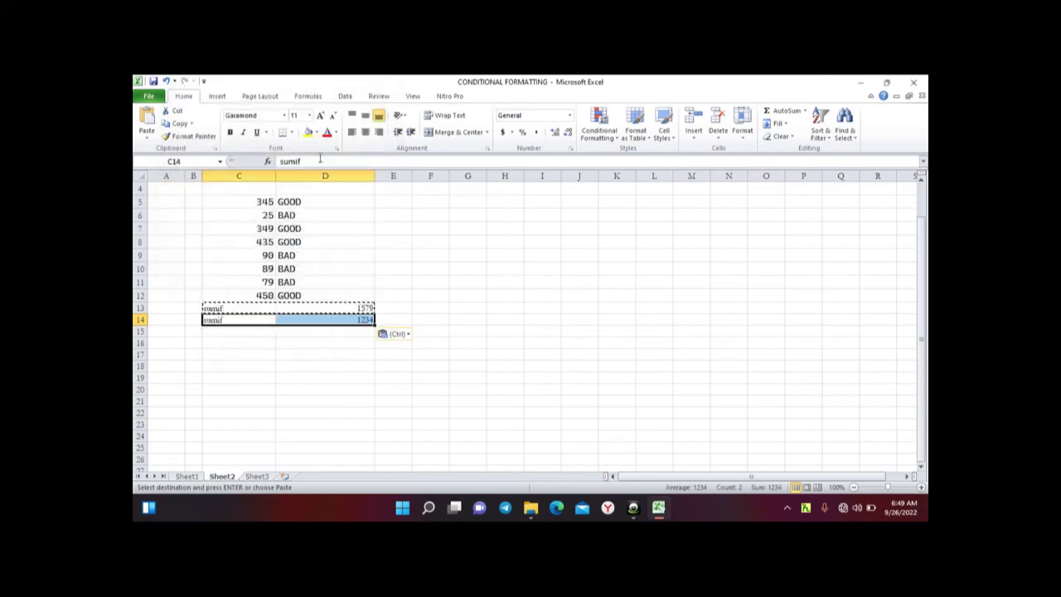
click(328, 323)
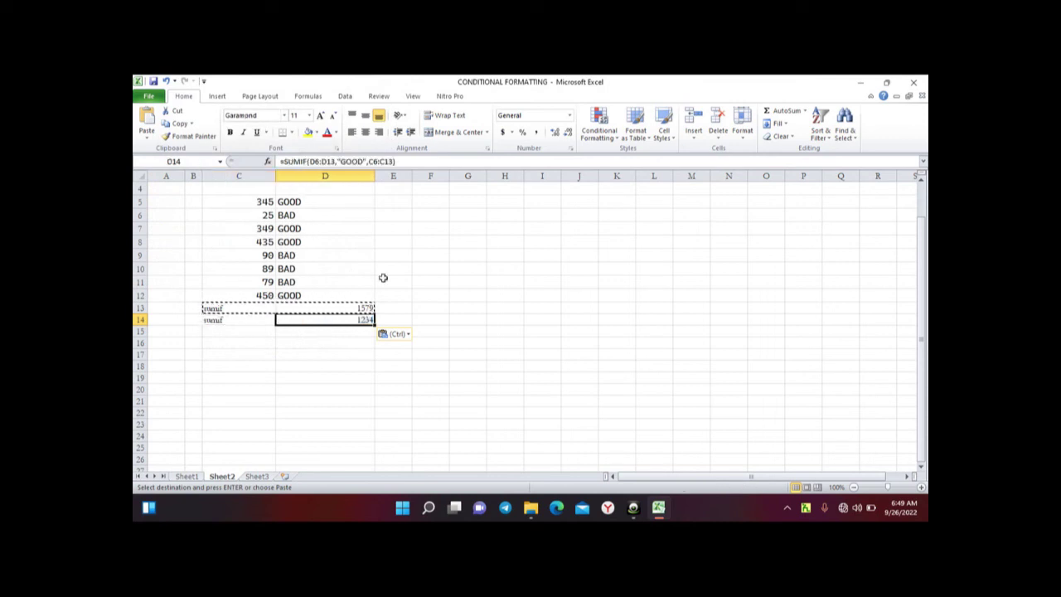
In D14's formula, change the criteria range to D5:D12 and the criterion to "BAD"
click(315, 162)
key(BackSpace)
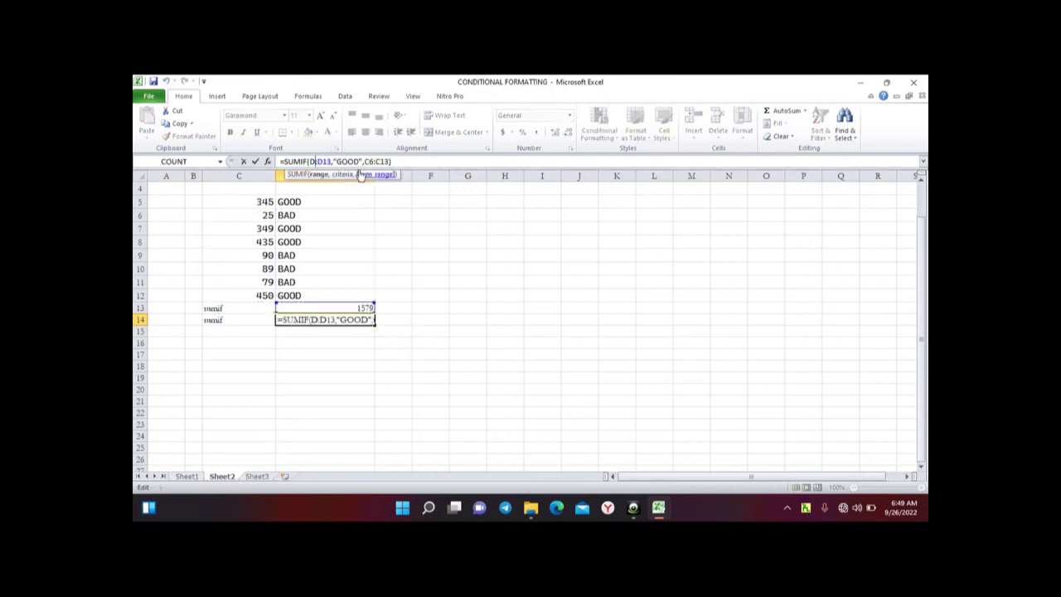
text(5)
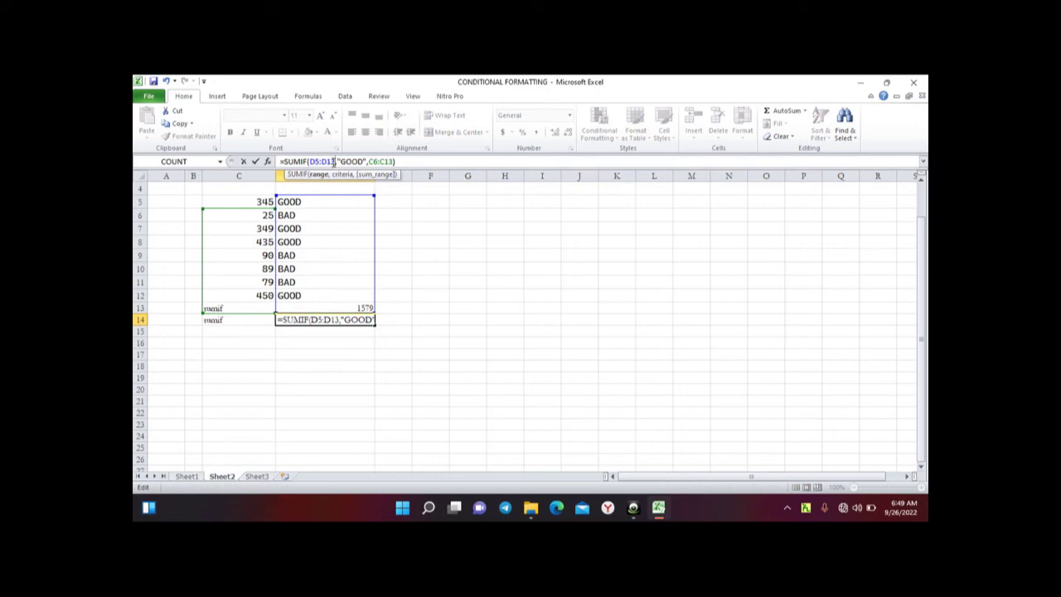
key(BackSpace)
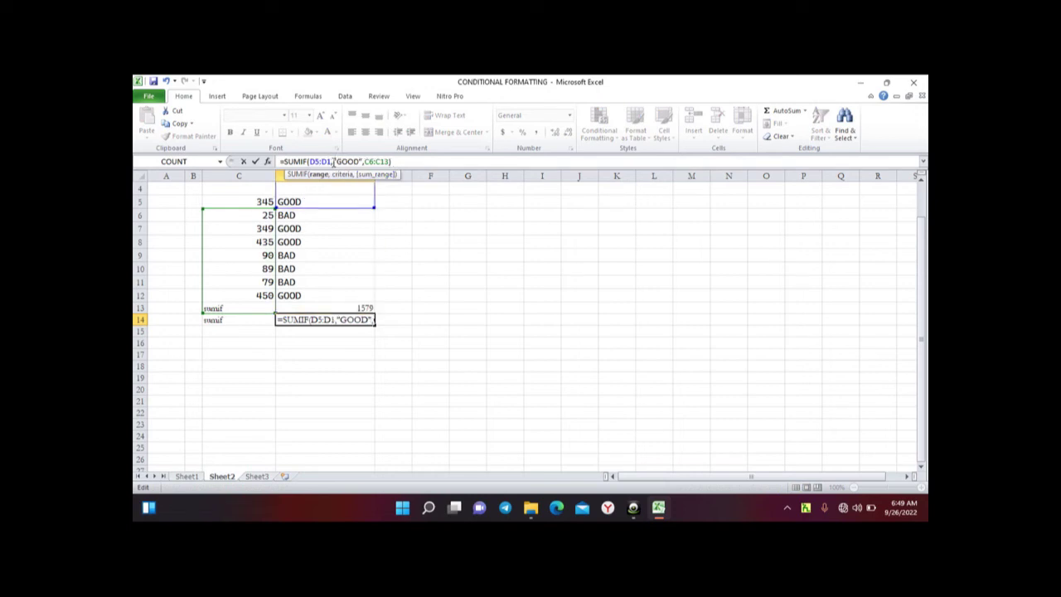
text(2)
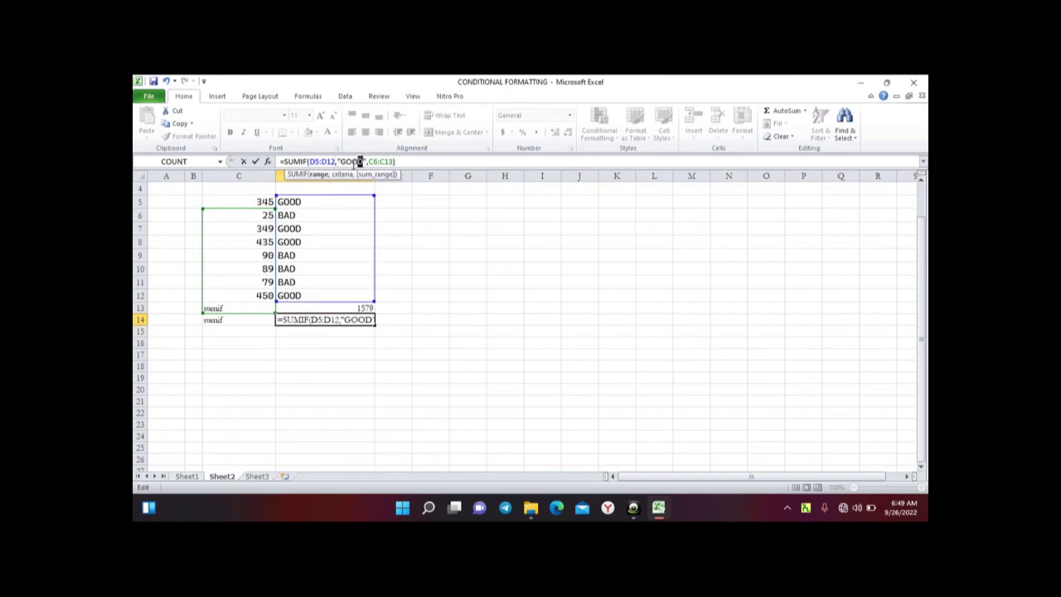
drag(359, 162, 341, 167)
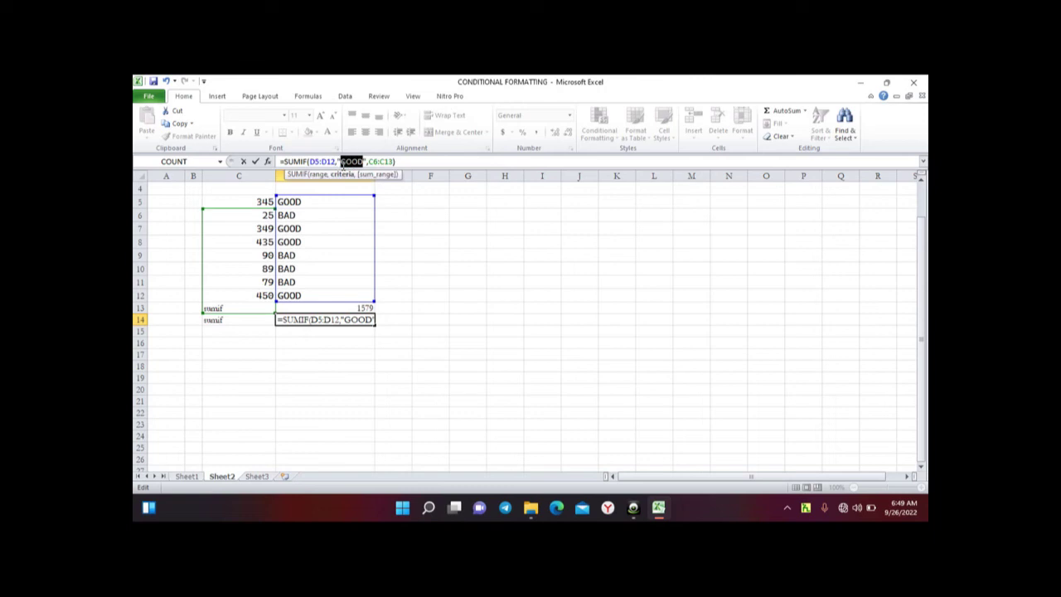
text(BAD)
Change the sum range to C5:C12 and commit, so D14 shows 283
click(369, 162)
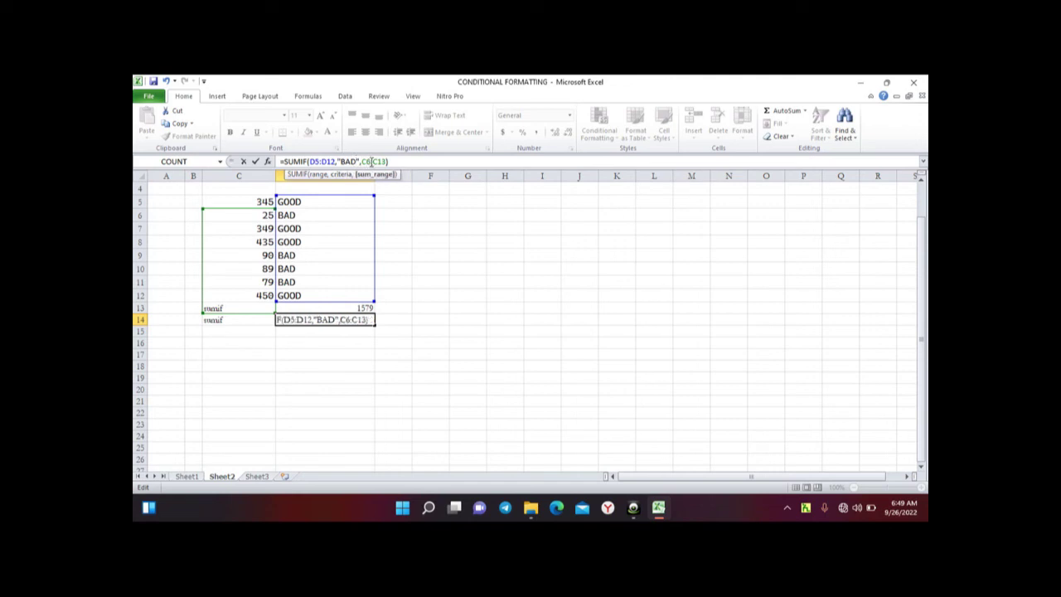
key(BackSpace)
text(5)
key(BackSpace)
text(2)
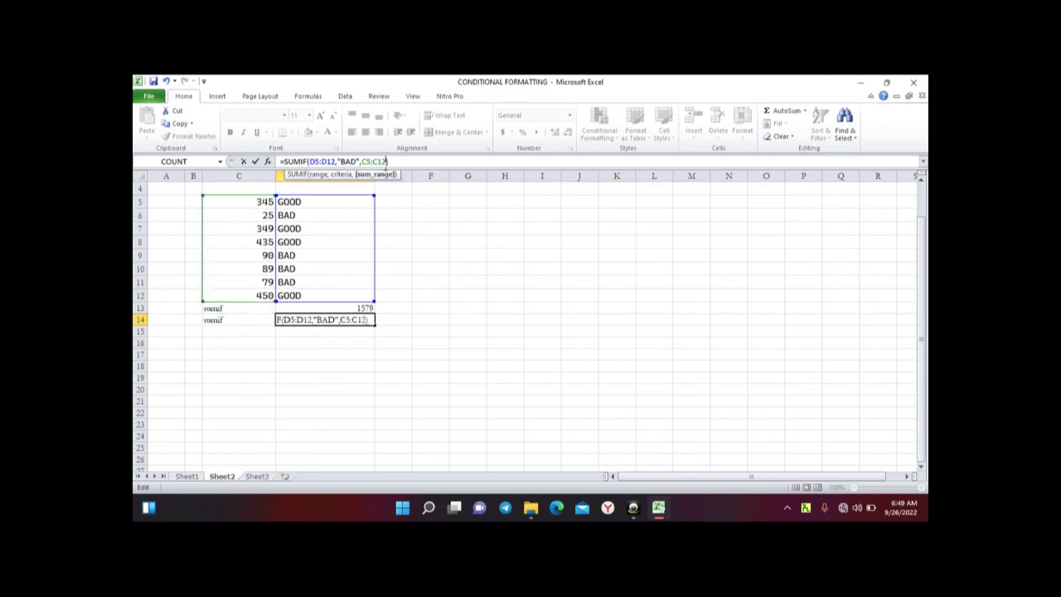
key(Return)
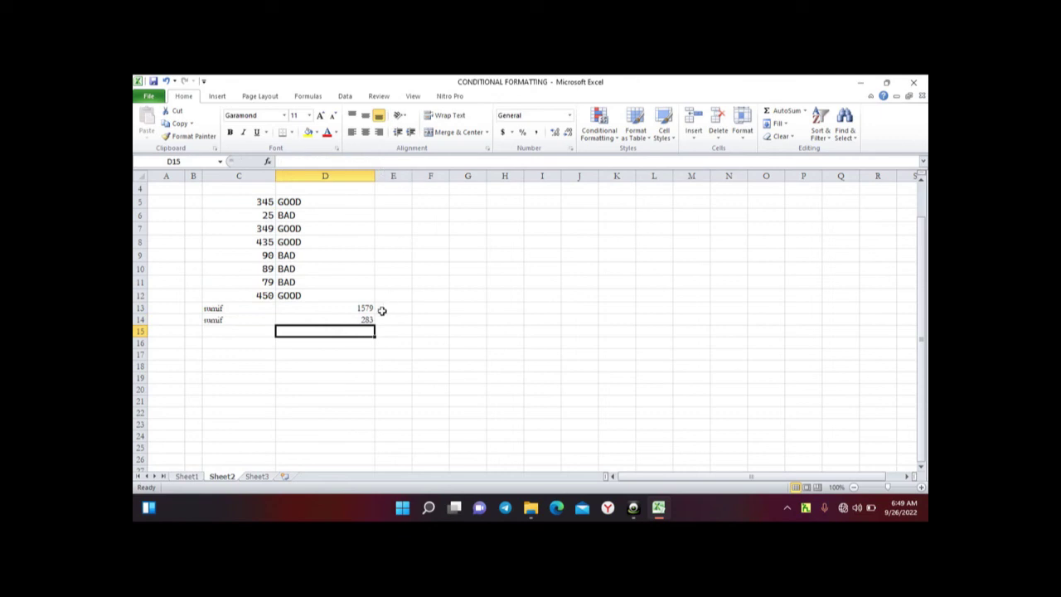
key(Up)
click(385, 163)
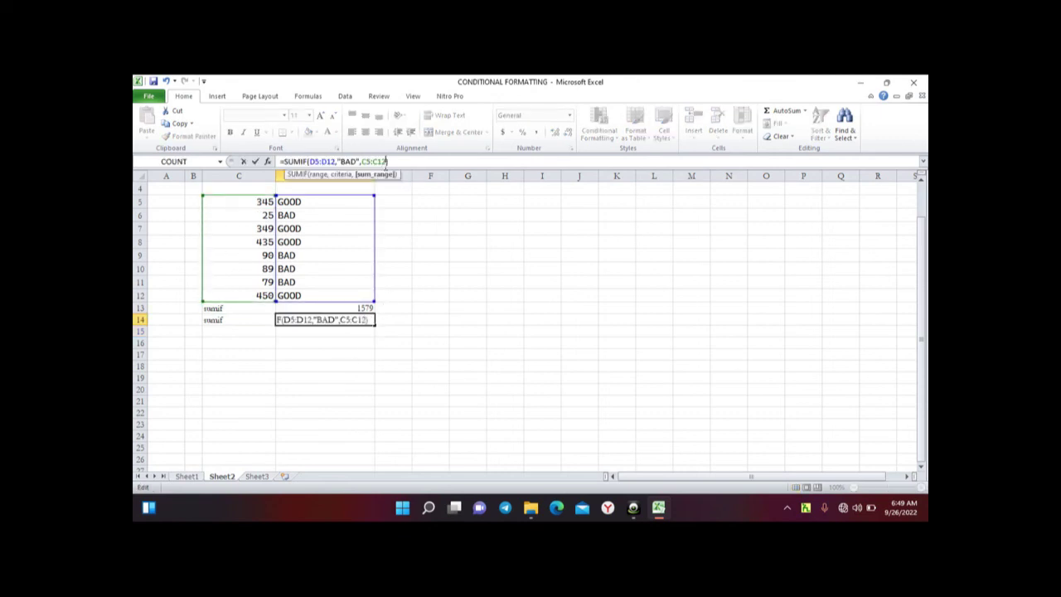
key(Return)
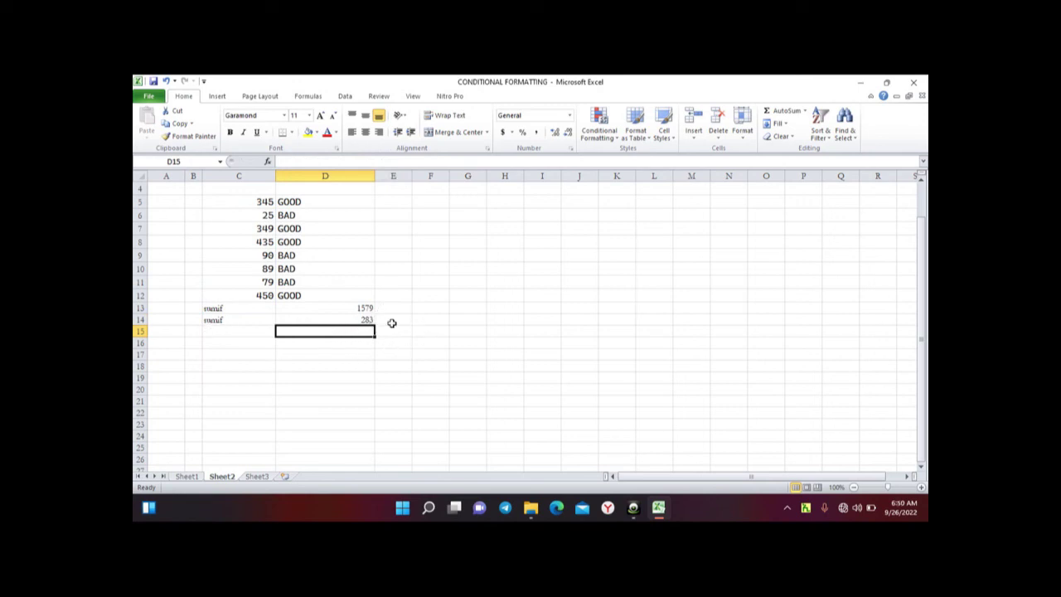
Enter =C6+C9+C10+C11 in F14 to hand-total the BAD values as 283
click(428, 319)
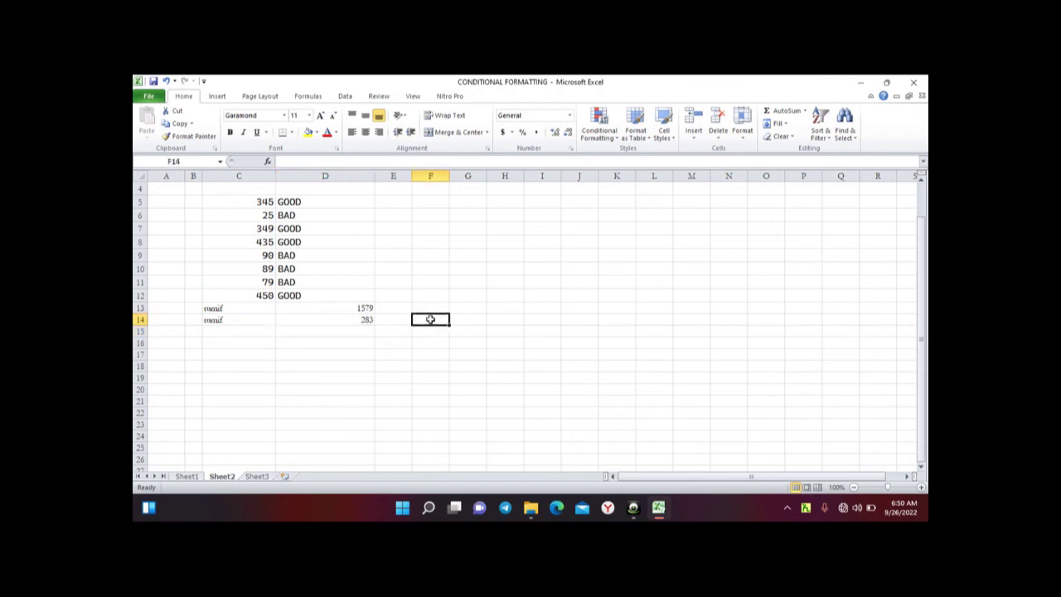
text(=)
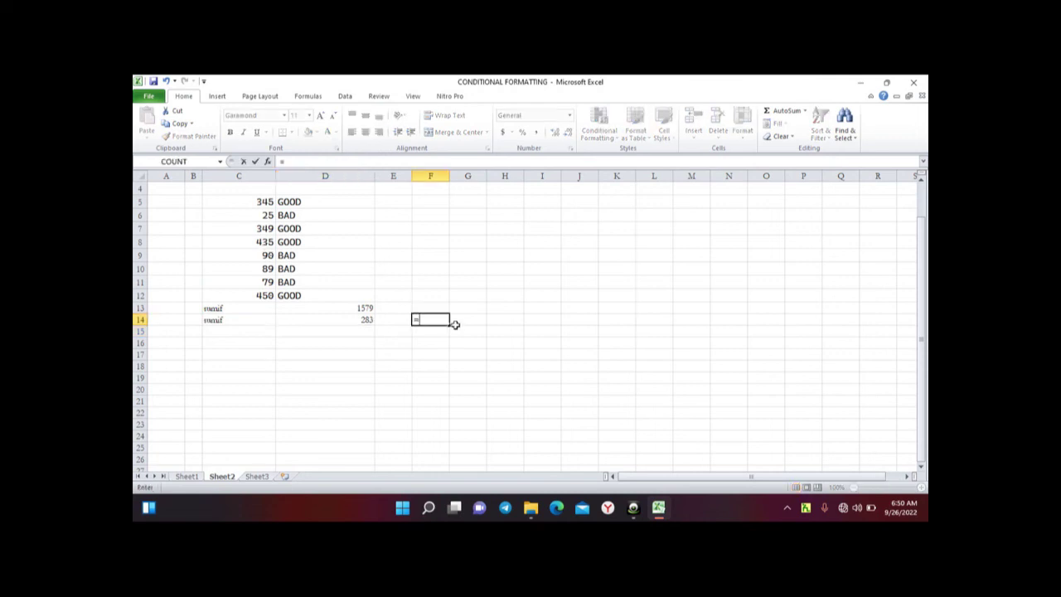
click(264, 214)
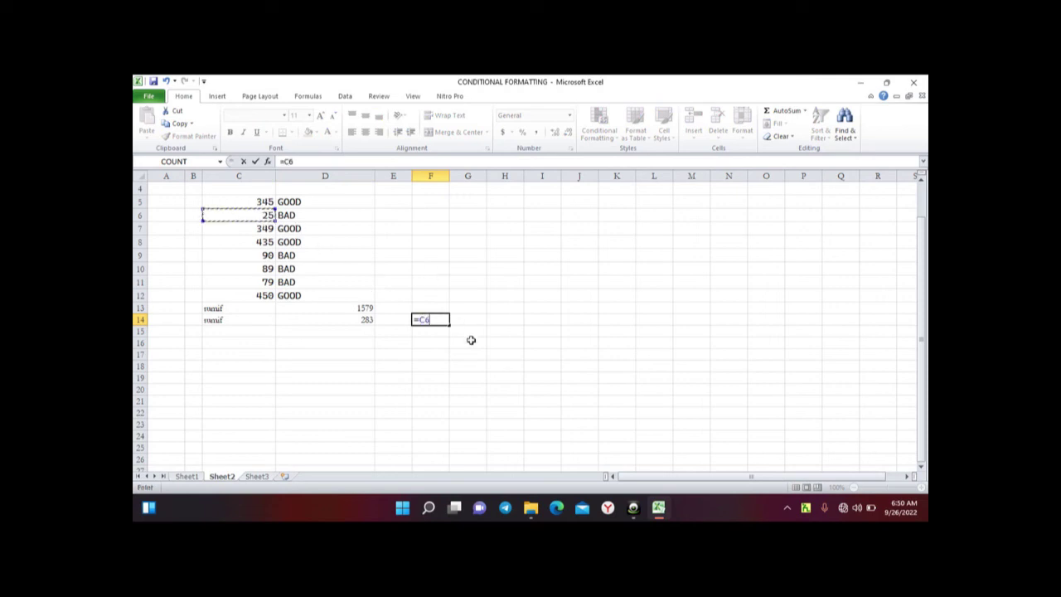
text(+)
click(262, 256)
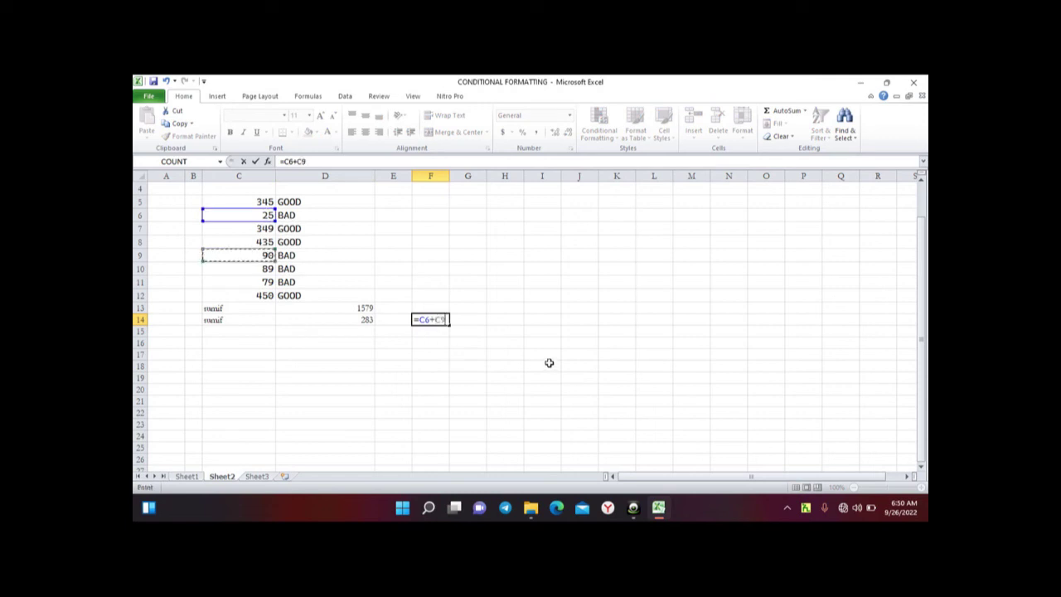
text(+)
click(260, 270)
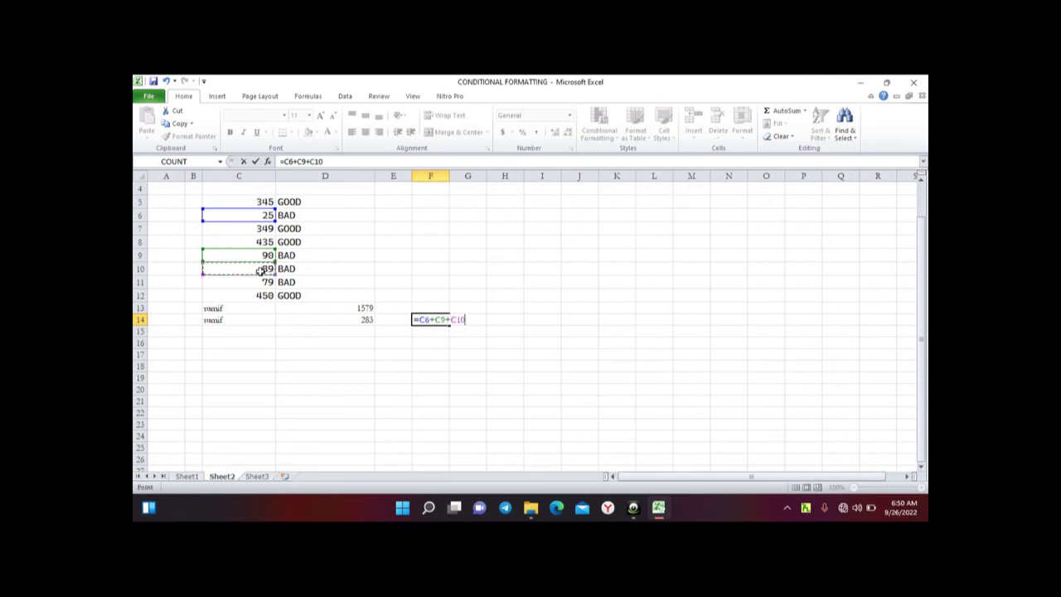
text(+)
click(264, 286)
key(Return)
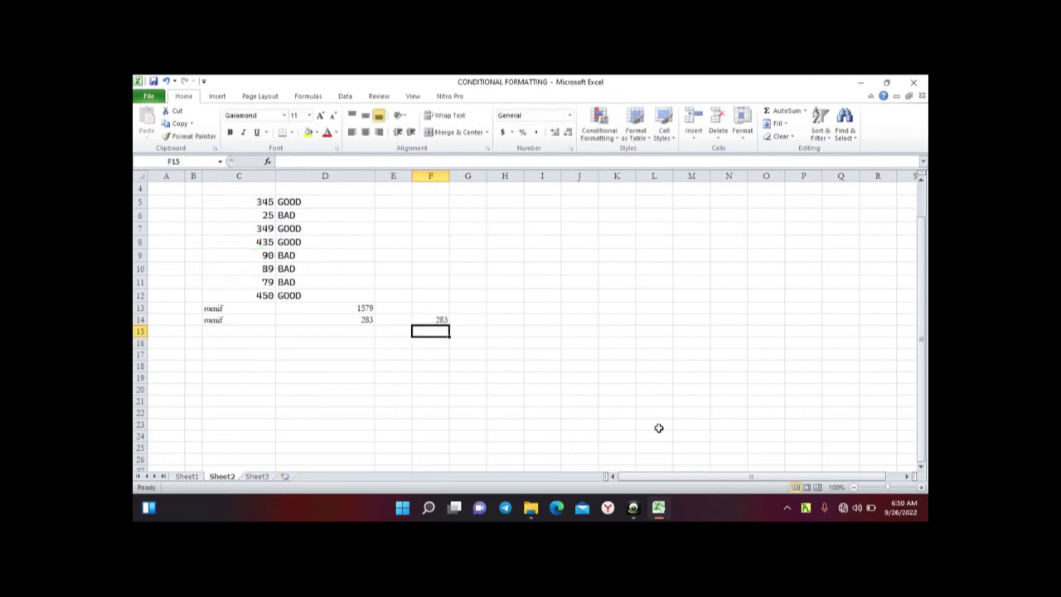
click(440, 320)
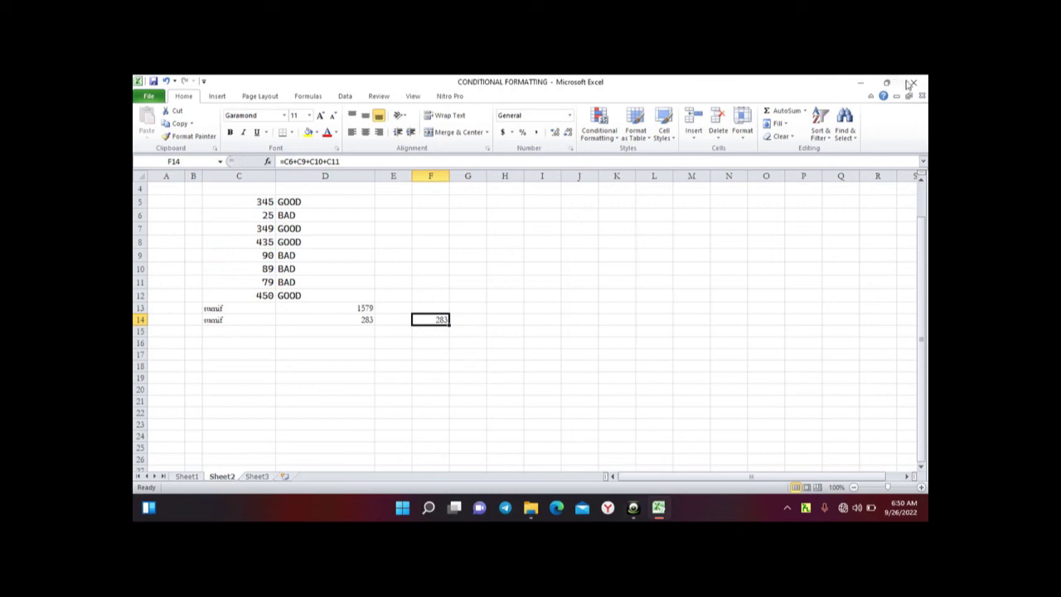
click(633, 507)
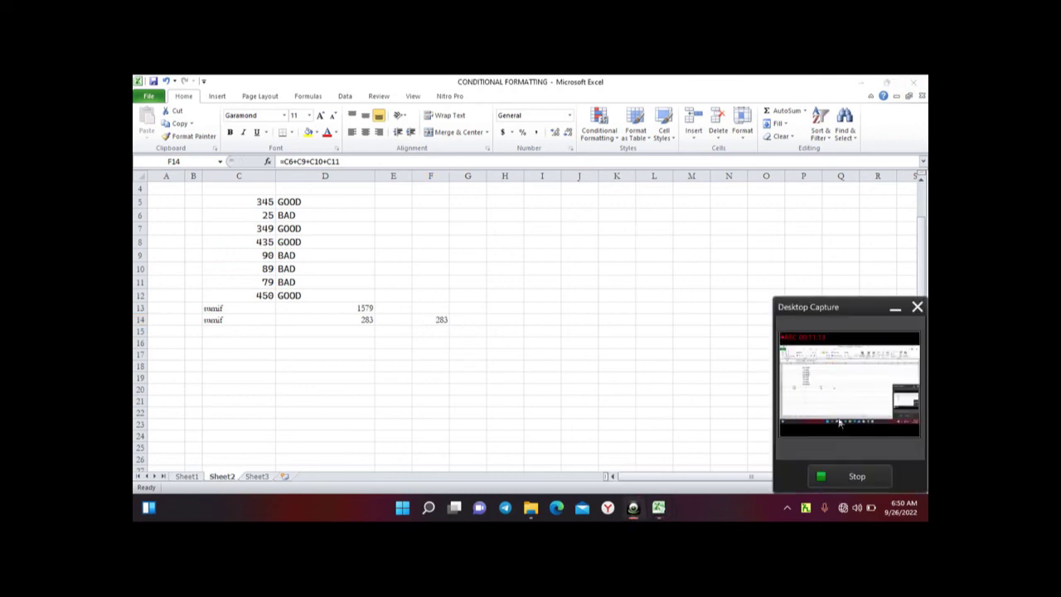